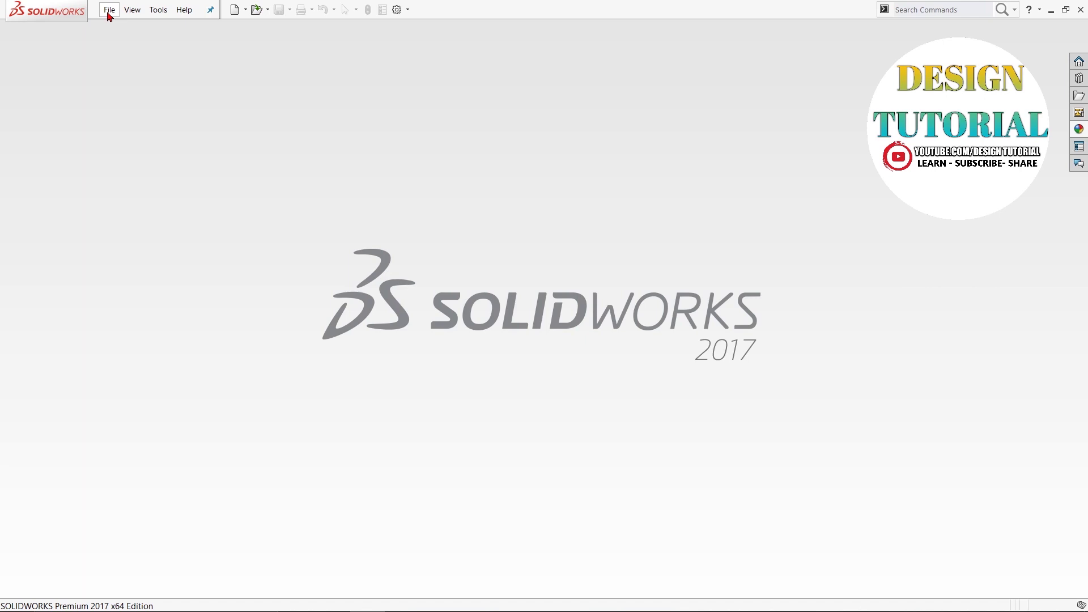
Create a new part document and start a sketch on the Right Plane.
click(109, 11)
click(124, 29)
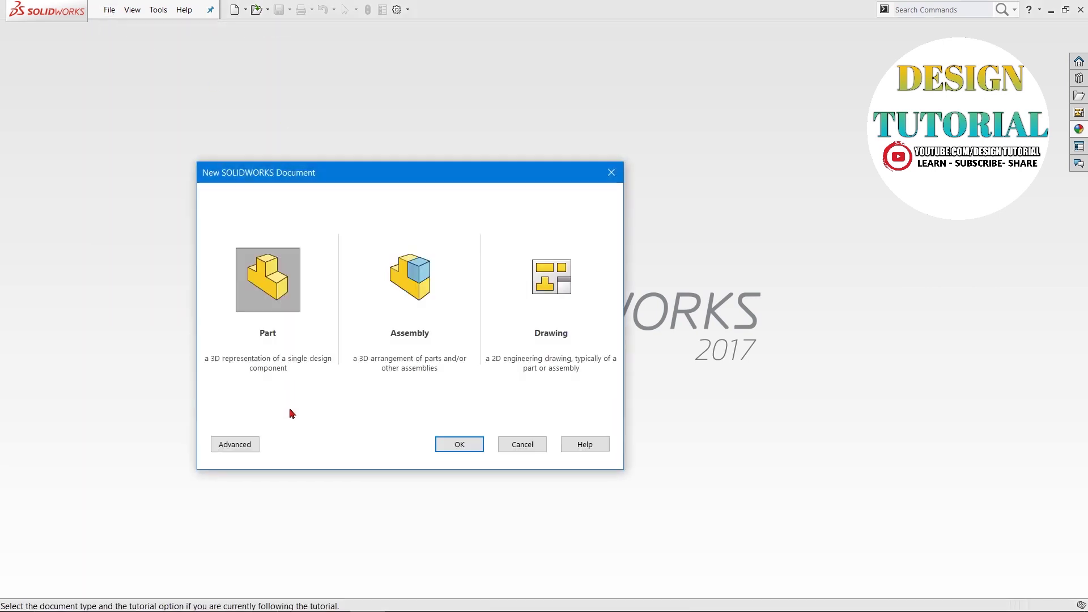
click(460, 445)
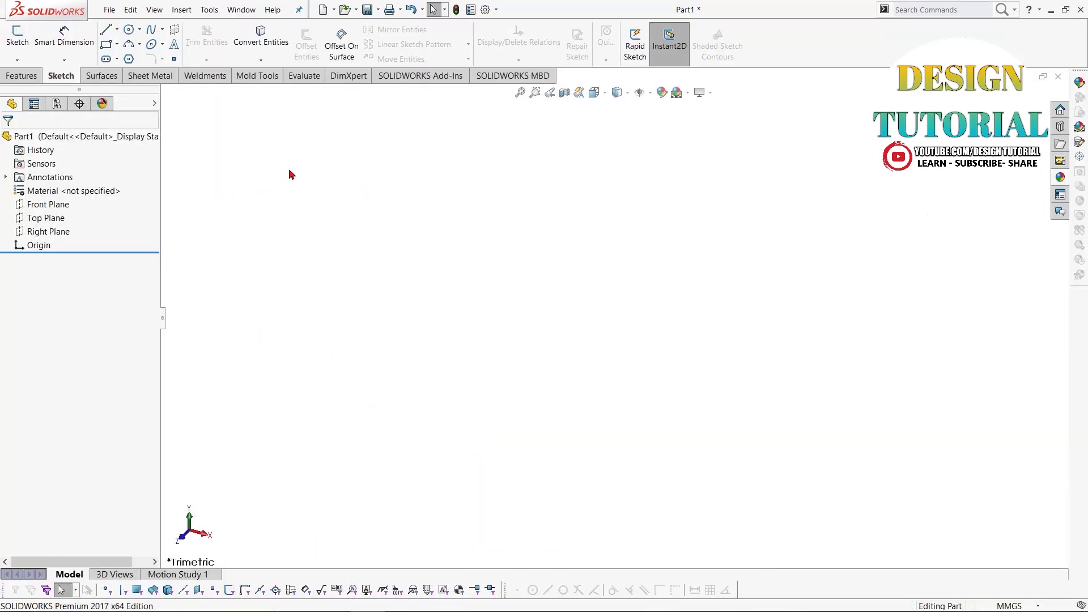
click(48, 231)
click(74, 221)
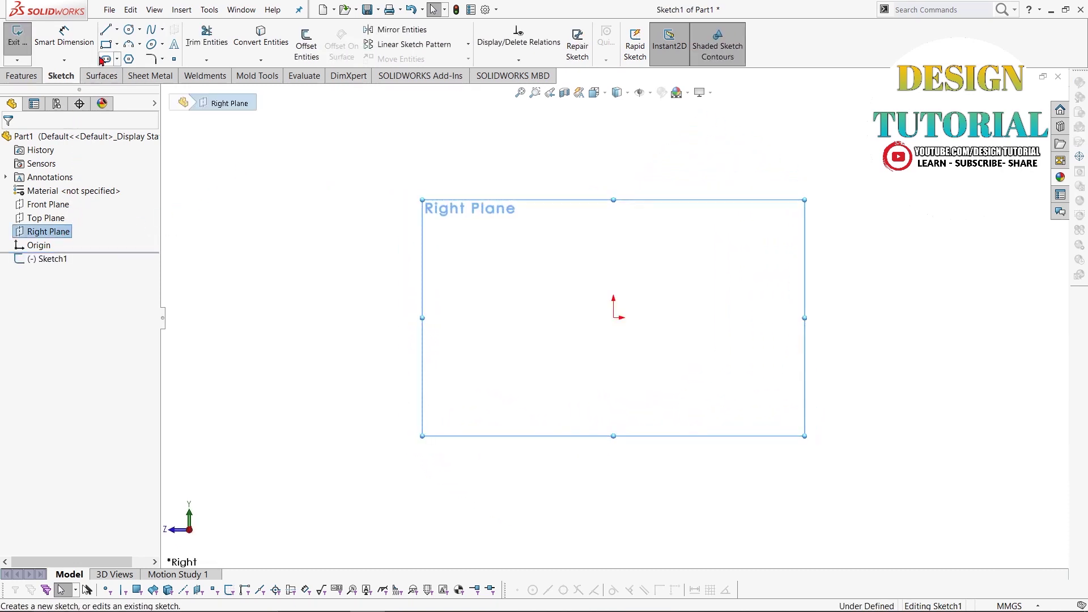
Draw two concentric circles about 48 mm and 25 mm in diameter, centred about 89 mm horizontally from the origin.
click(129, 29)
click(803, 318)
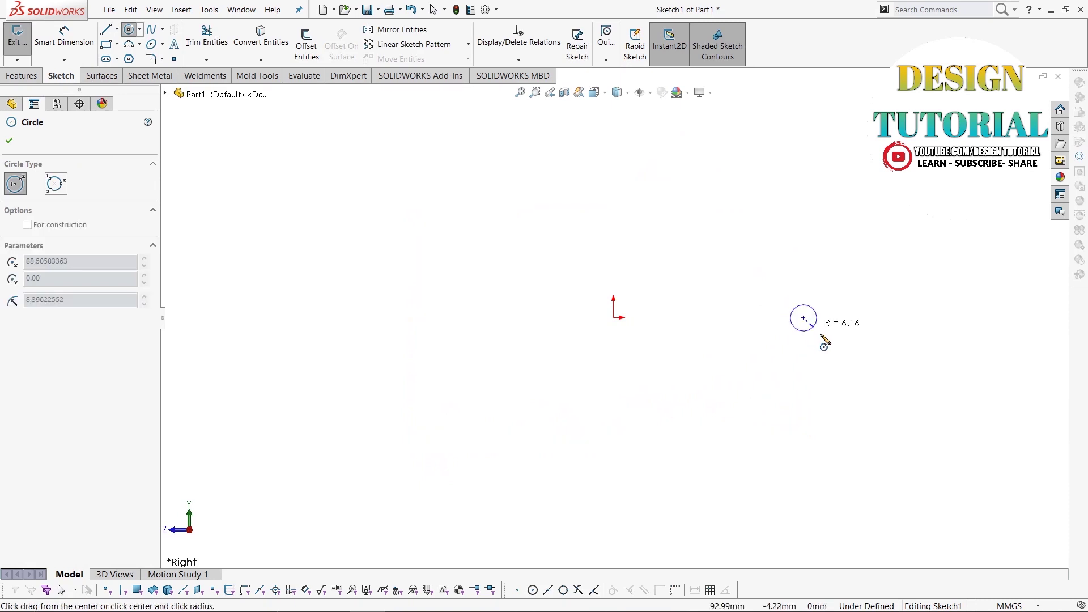
click(843, 361)
click(803, 318)
click(822, 335)
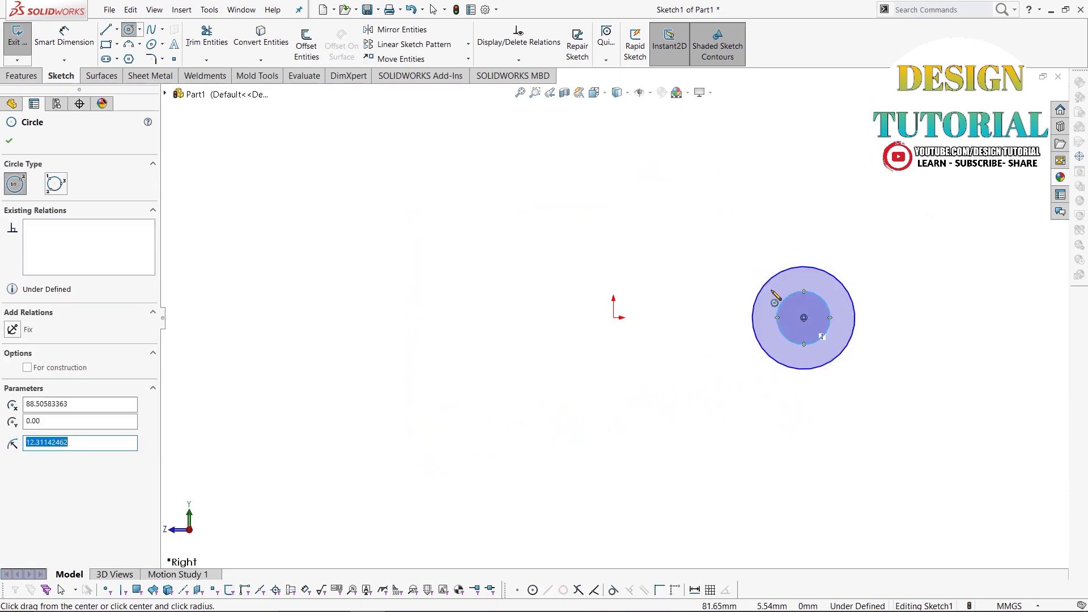
right_click(725, 244)
click(715, 230)
Dimension the outer circle's diameter to 45 mm and the inner circle's diameter to 22 mm.
click(64, 35)
click(853, 348)
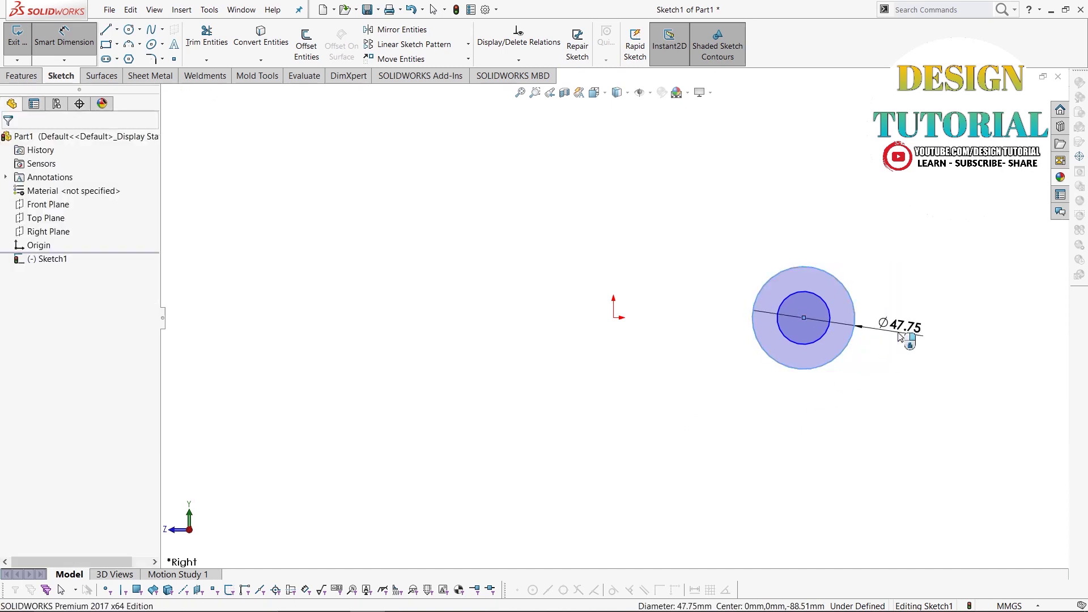
click(901, 340)
text(45)
key(Return)
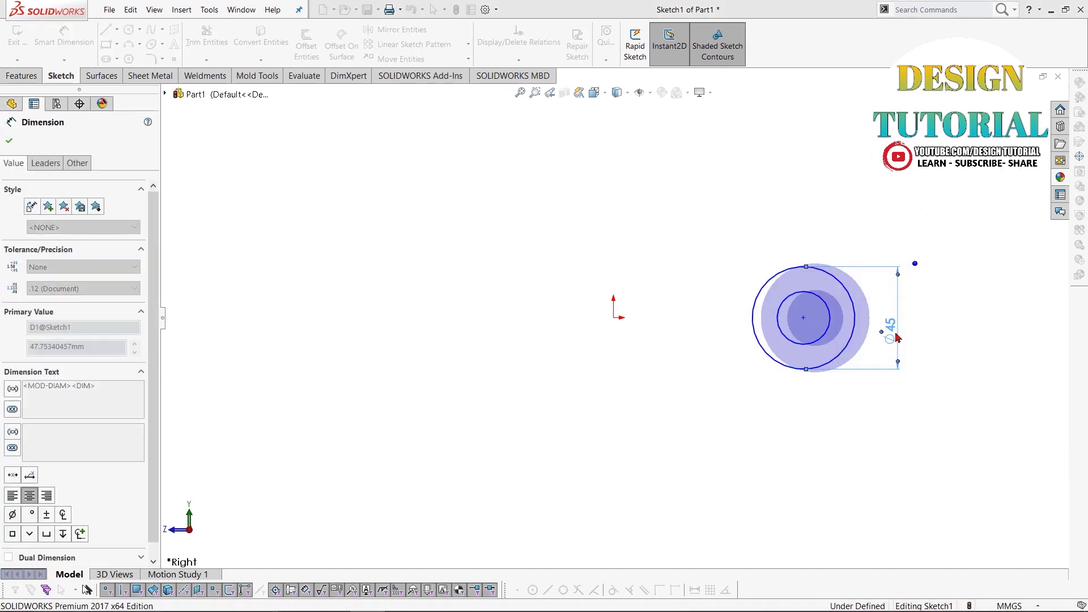
click(828, 328)
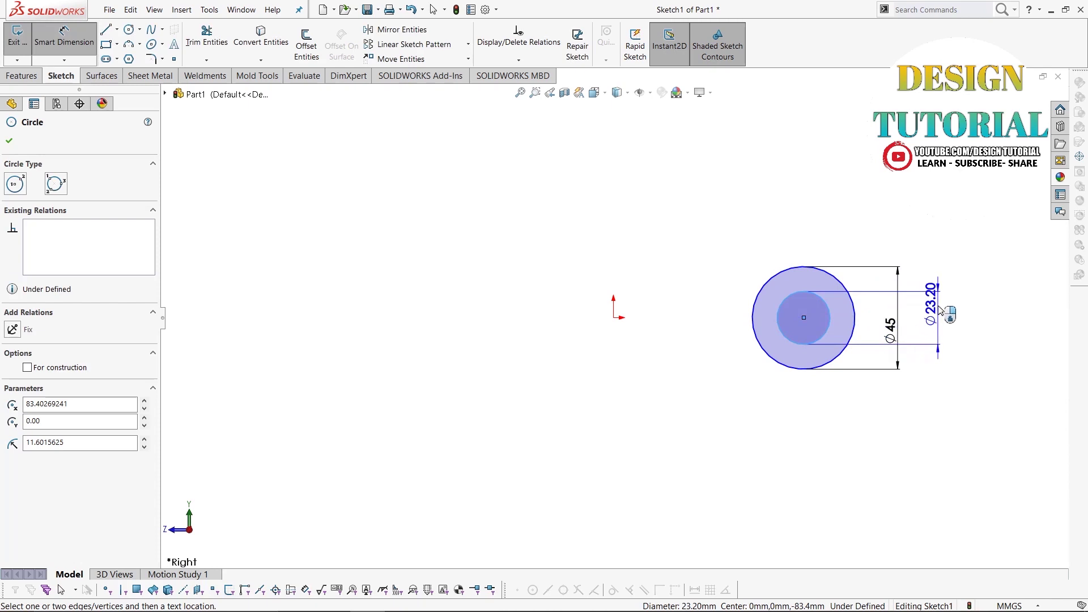
click(885, 315)
text(22)
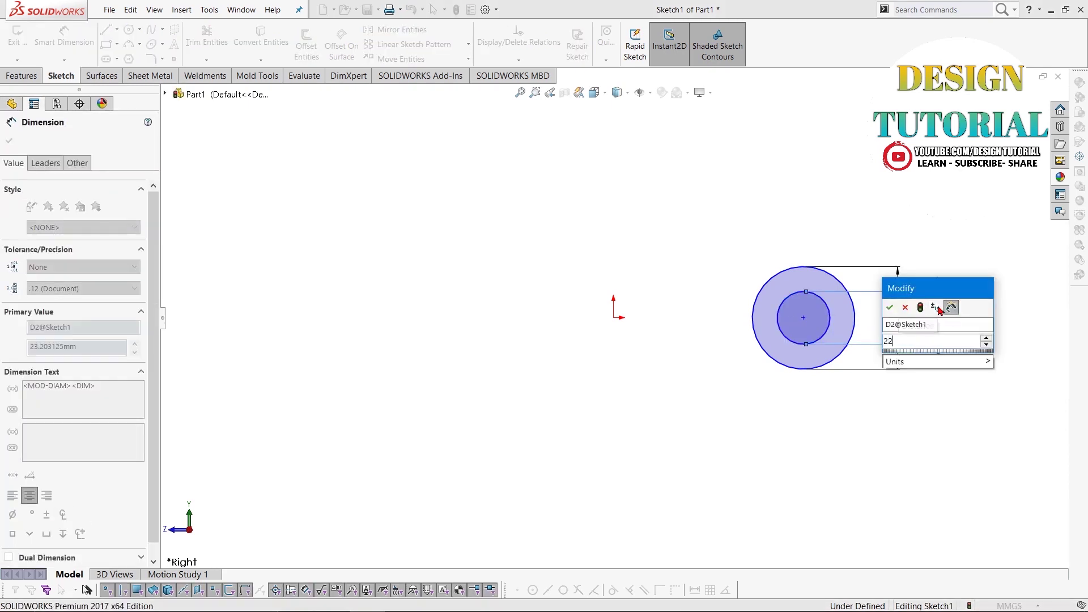
key(Return)
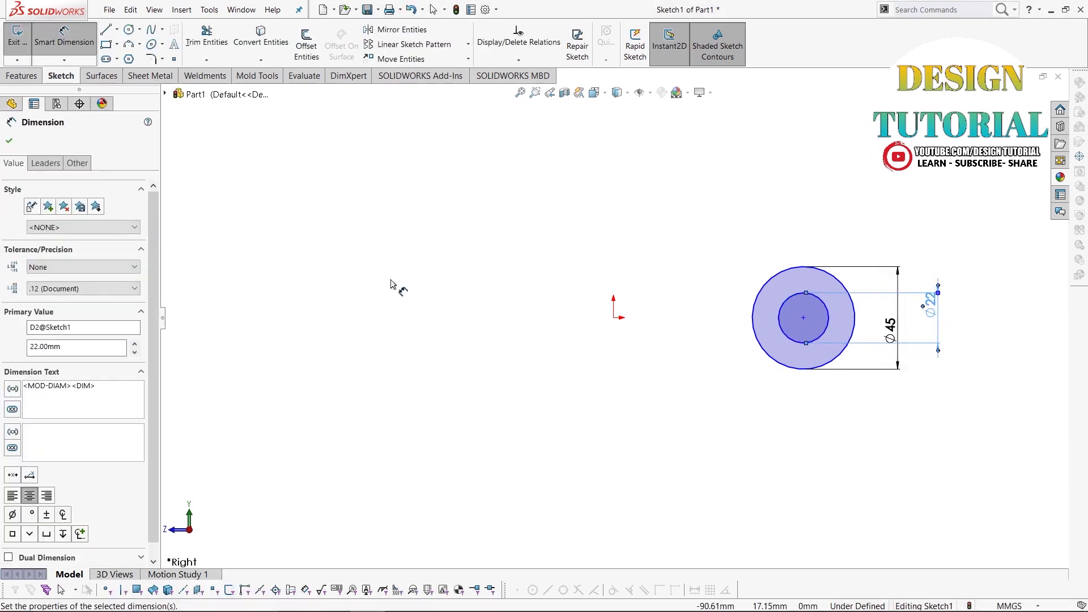
Dimension the distance from the origin to the circles' centre to 50 mm.
click(614, 318)
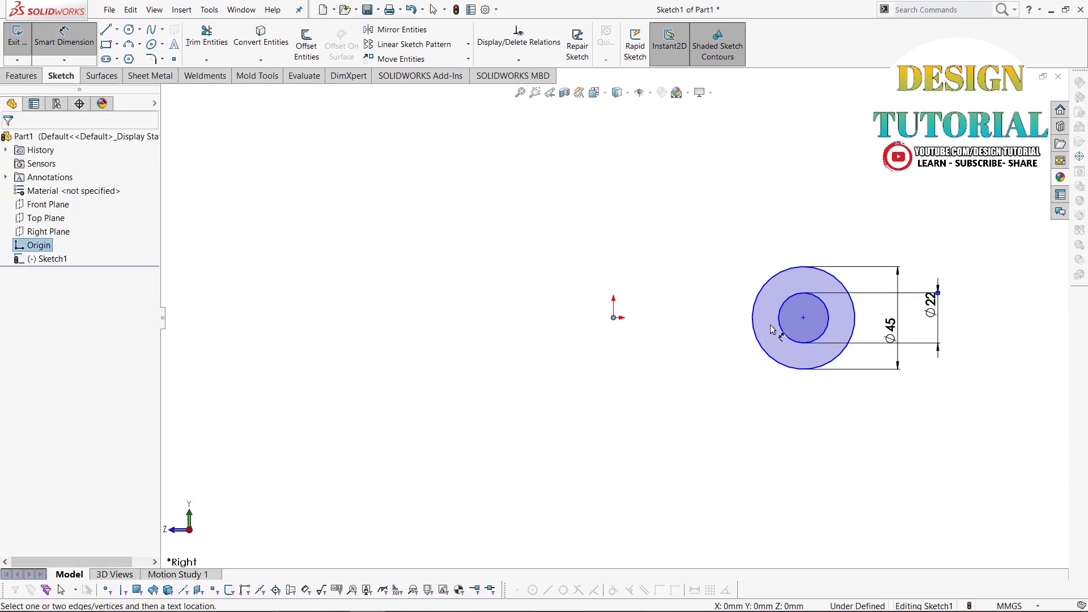
click(804, 319)
click(740, 180)
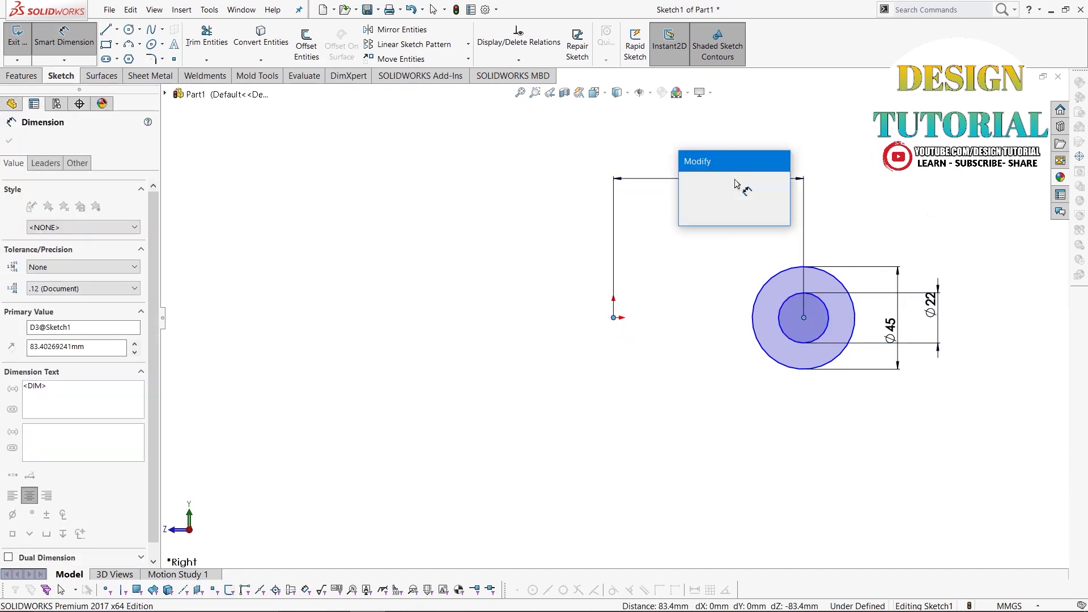
text(50)
key(Return)
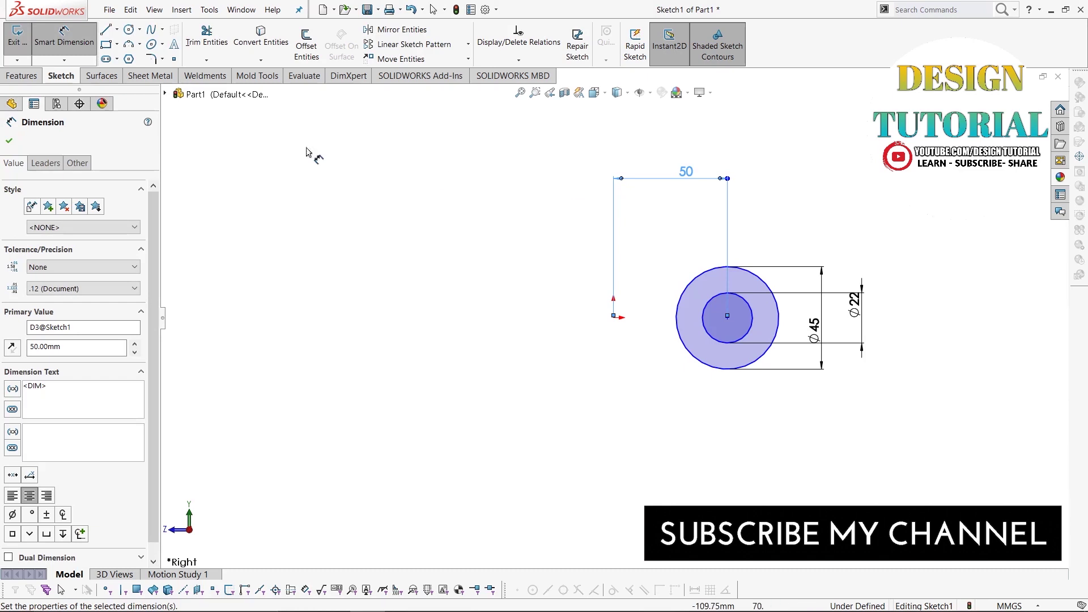
Draw a vertical midpoint line about 52 mm long, centred on the origin.
click(117, 29)
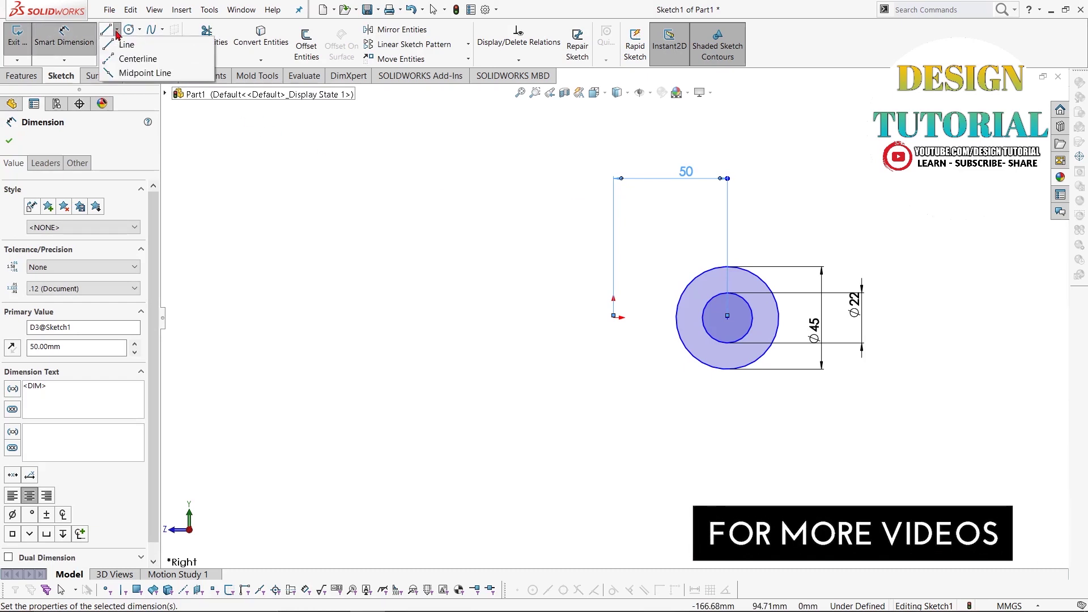
click(127, 71)
click(613, 317)
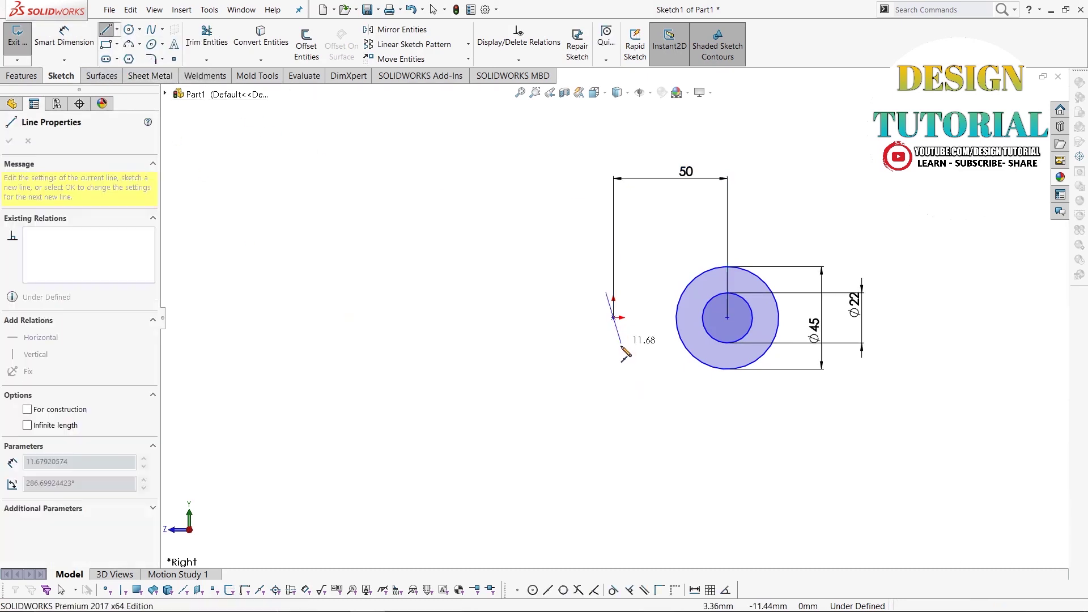
click(616, 377)
right_click(530, 347)
click(543, 343)
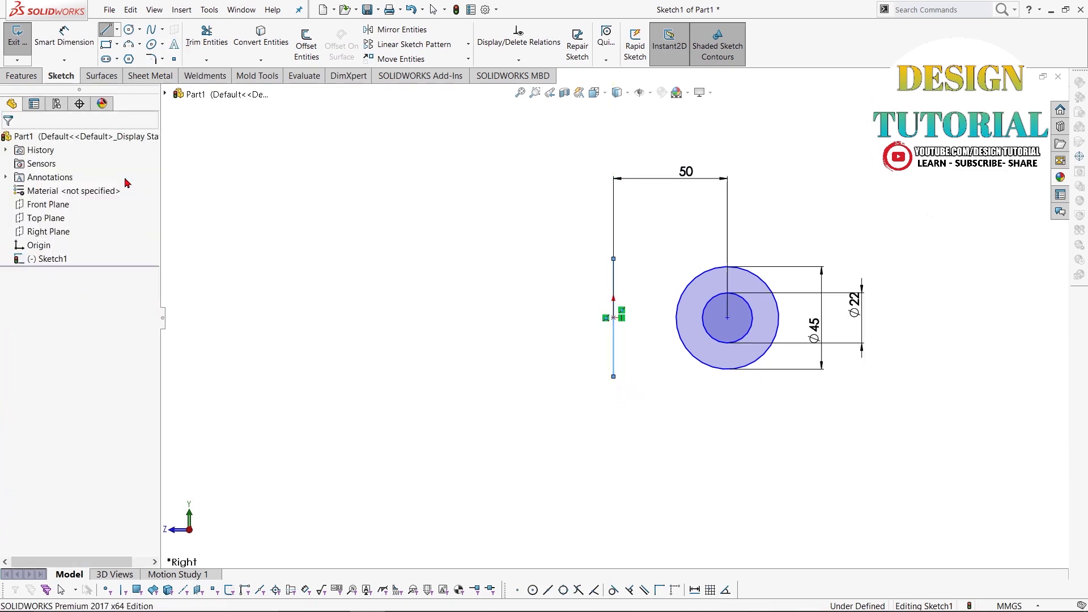
Dimension the vertical line's length to 45 mm.
click(64, 35)
click(618, 340)
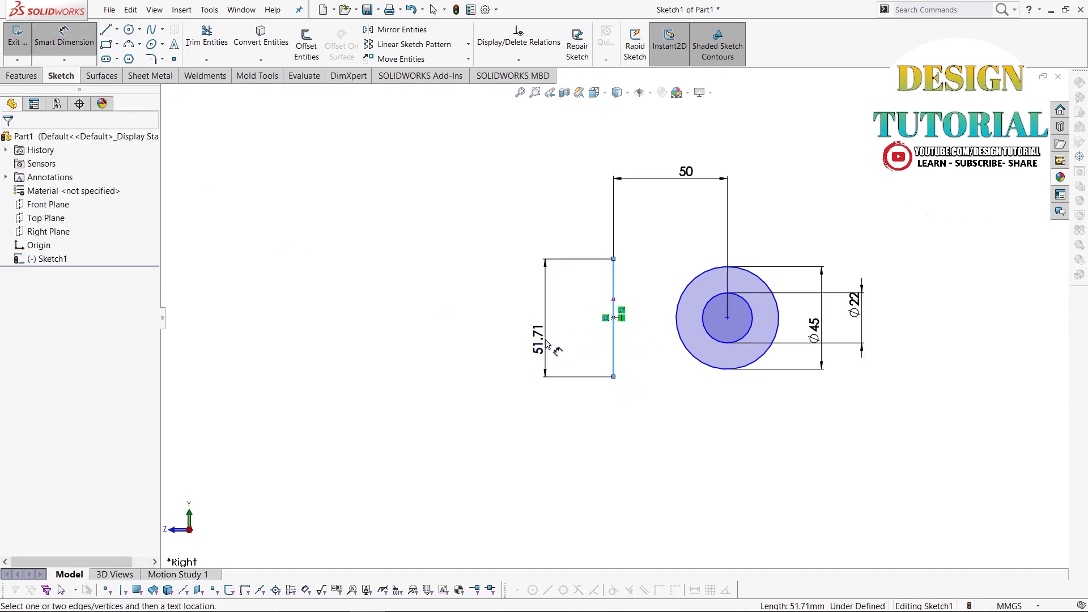
click(553, 349)
text(45)
key(Return)
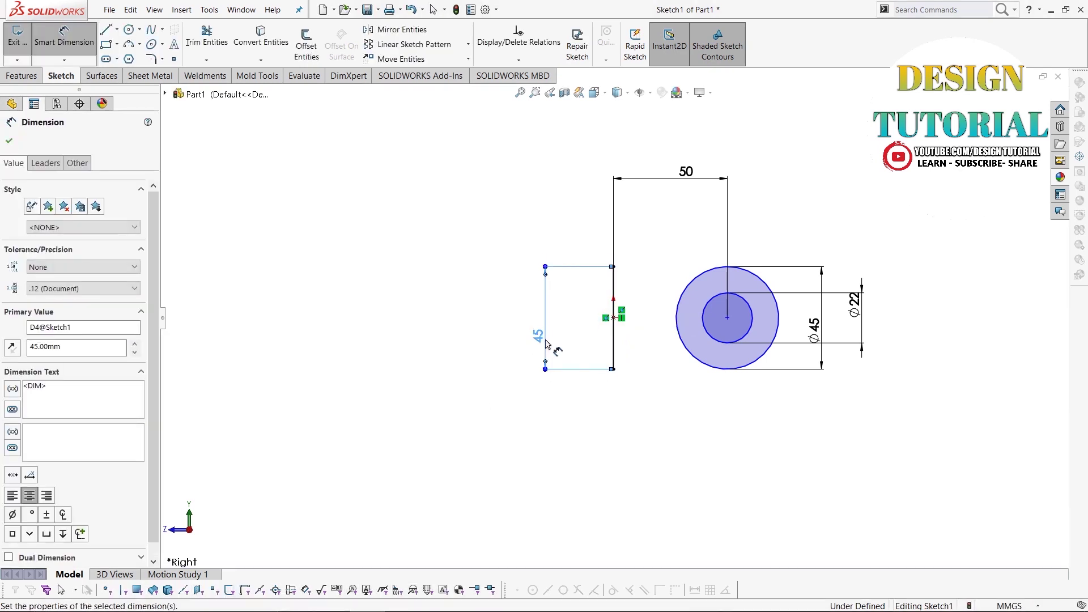
Draw horizontal lines from the vertical line's upper and lower ends to the outer circle's topmost and bottommost points.
click(105, 30)
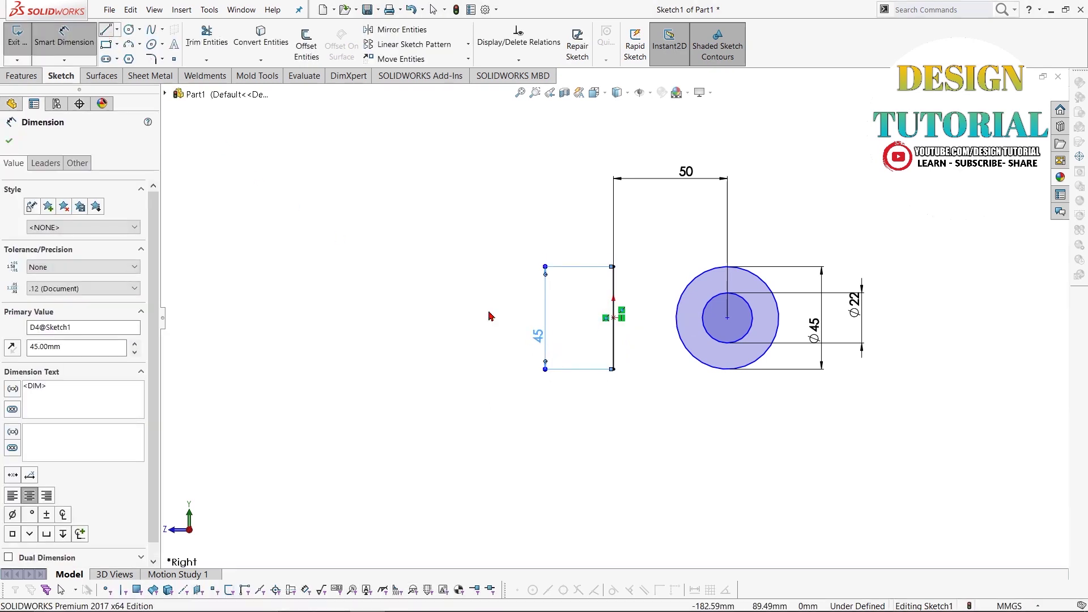
click(613, 266)
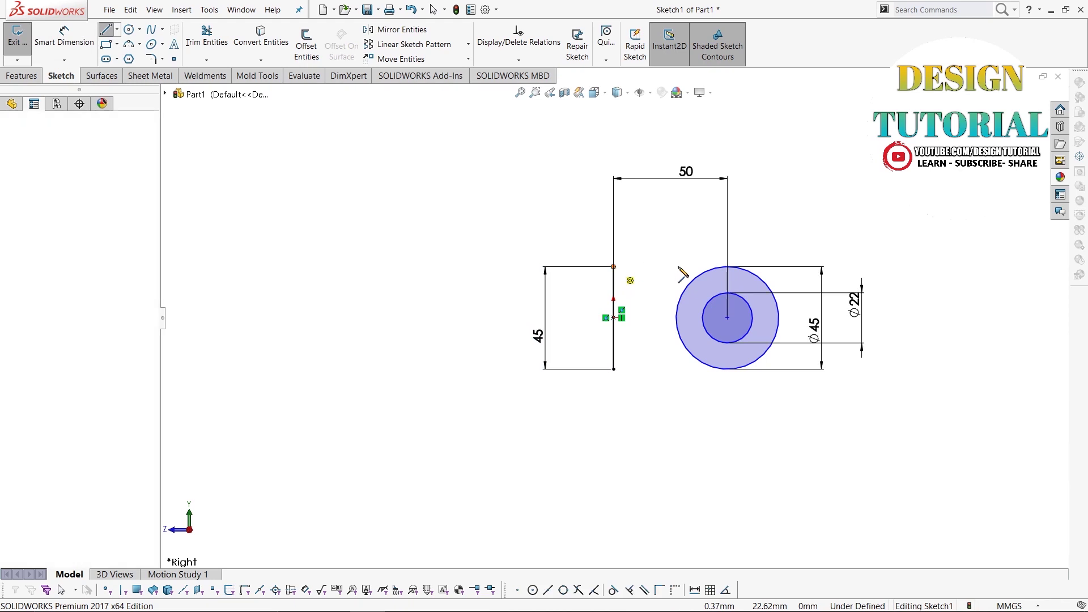
click(728, 267)
key(Escape)
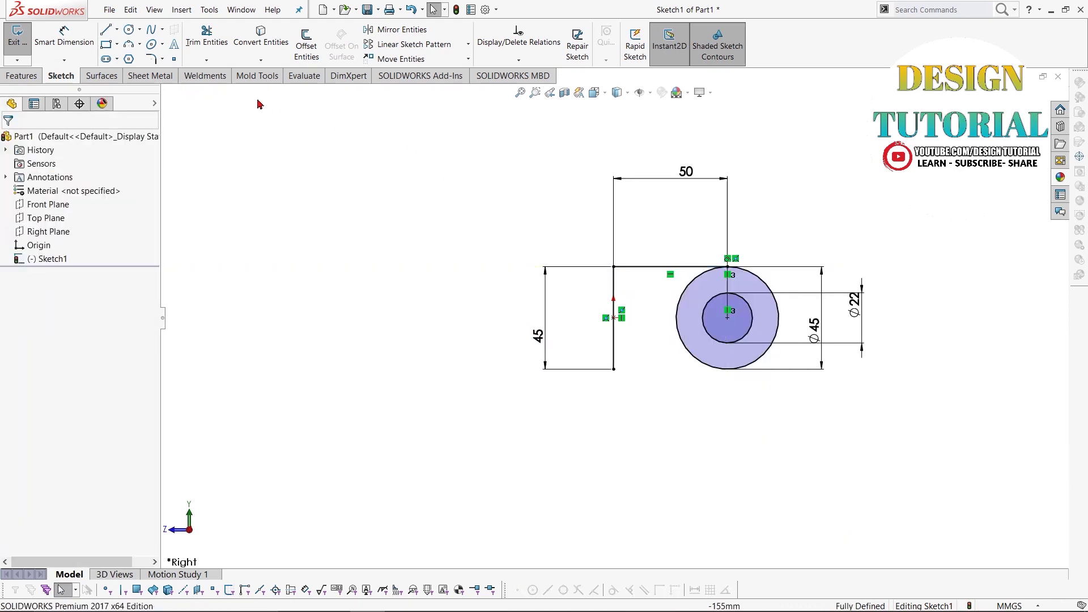
key(Return)
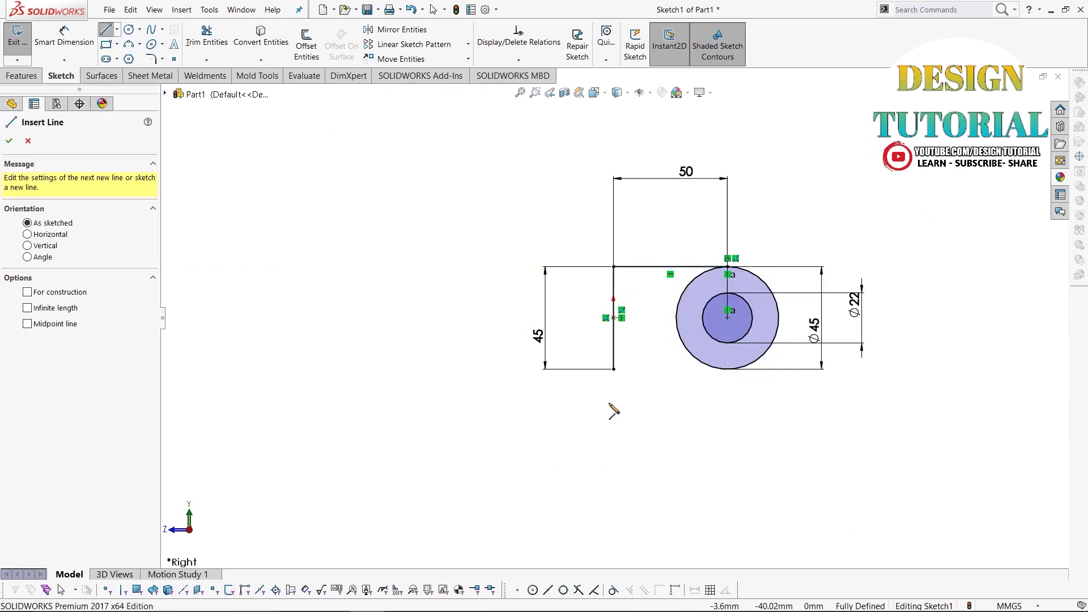
click(613, 369)
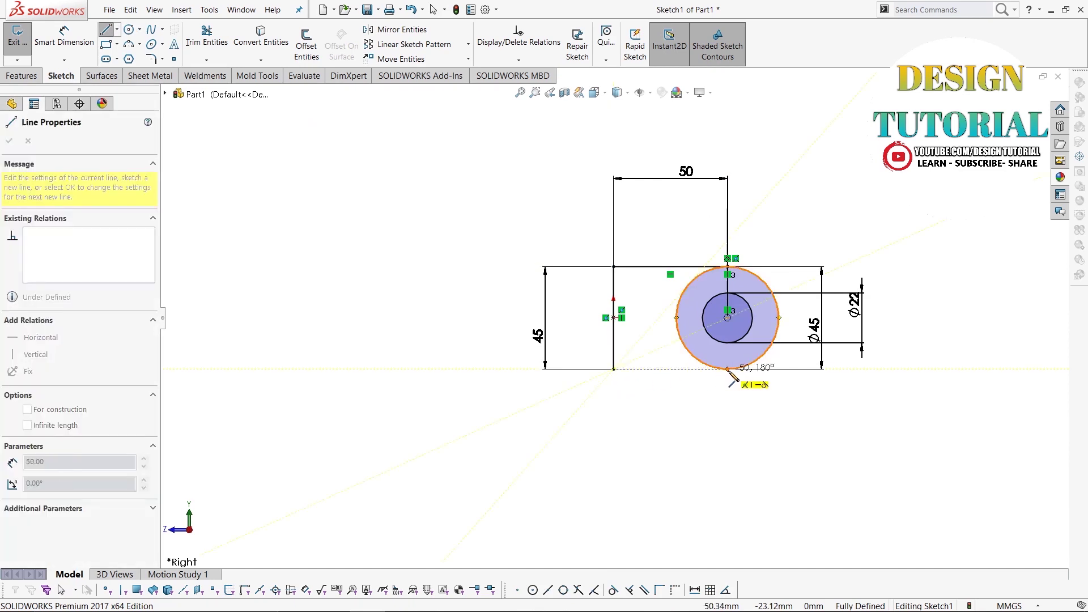
click(727, 369)
right_click(729, 372)
click(754, 392)
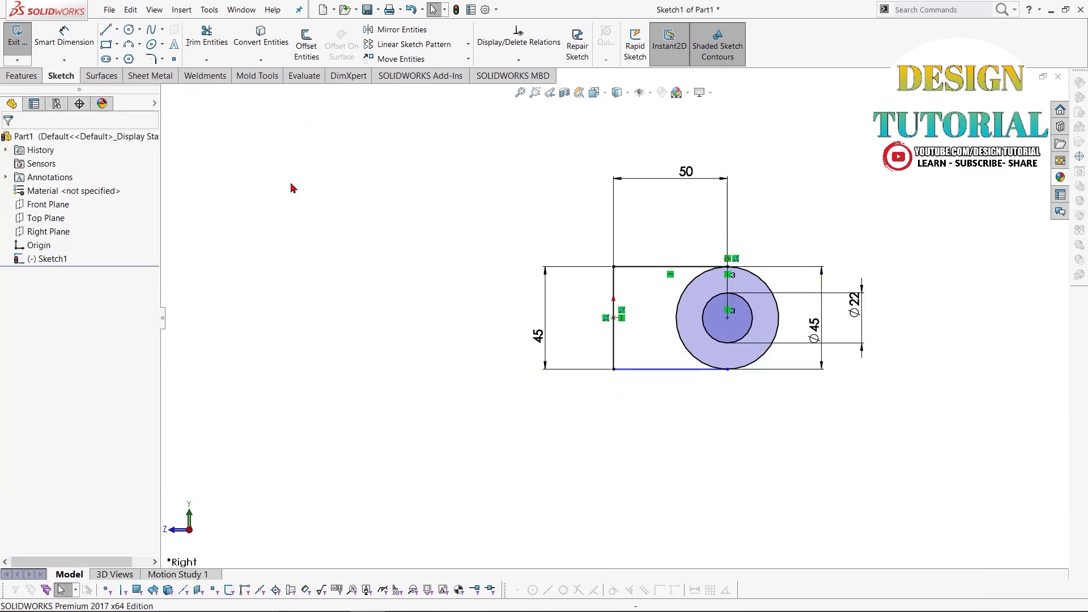
Trim away the half of the outer circle that lies inside the profile, facing the vertical line.
click(220, 51)
click(677, 325)
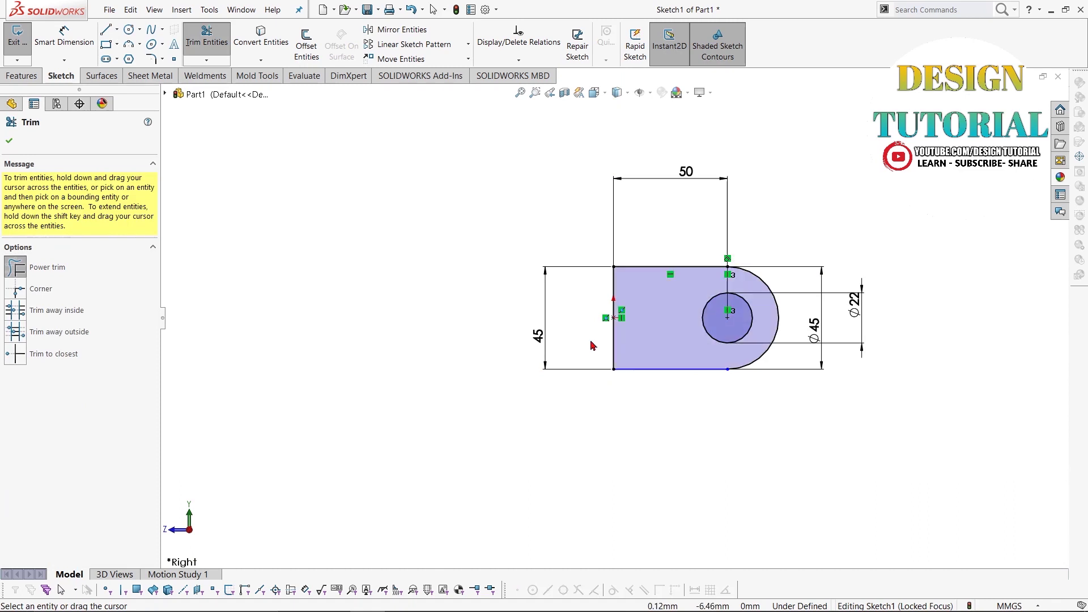
click(14, 146)
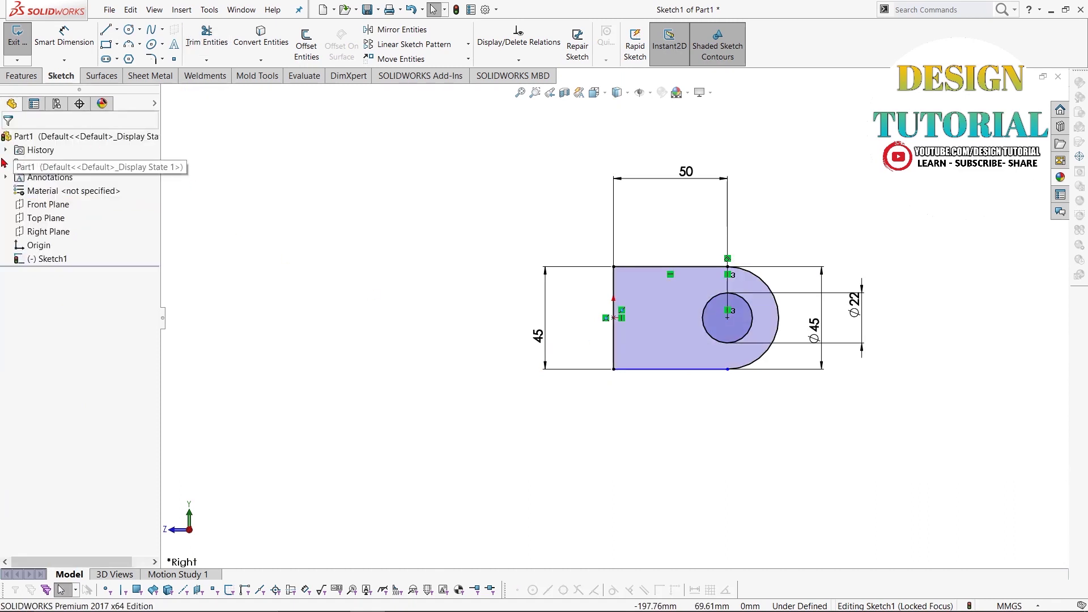
Extrude the round-ended profile with its hole as a 14 mm blind boss.
click(23, 76)
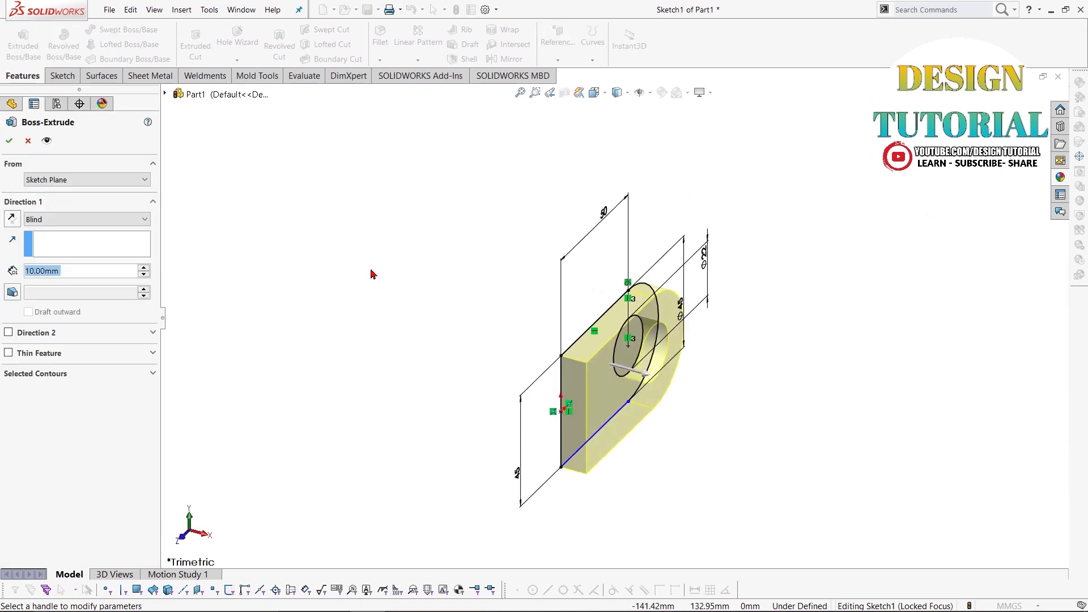
text(14)
key(Return)
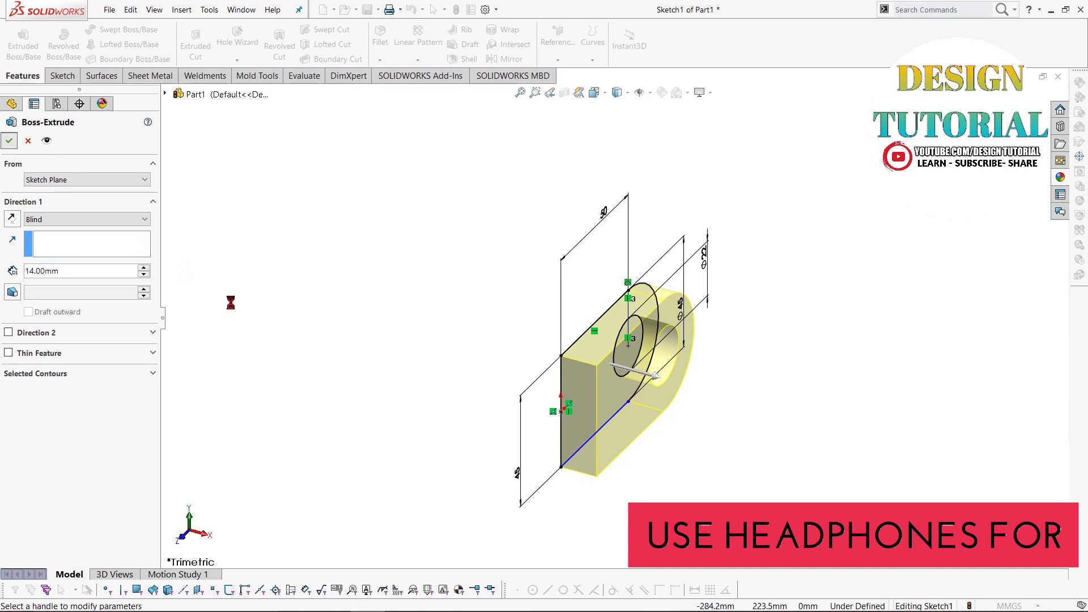
Start a sketch on the plate's flat face and draw a full-height corner rectangle about 18 mm wide at its straight end.
click(633, 424)
click(684, 392)
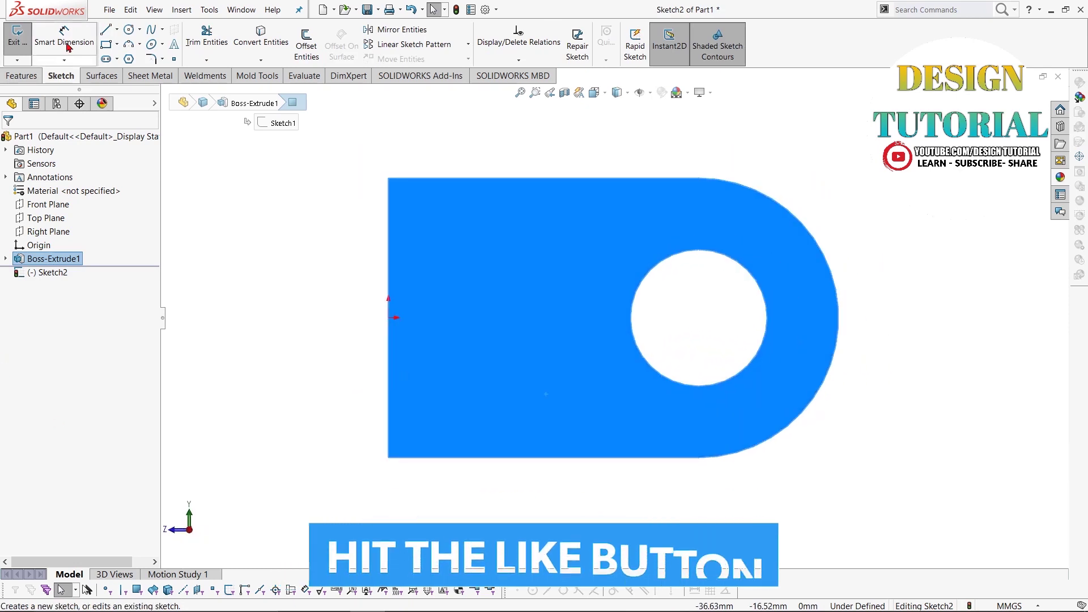
click(116, 45)
click(124, 55)
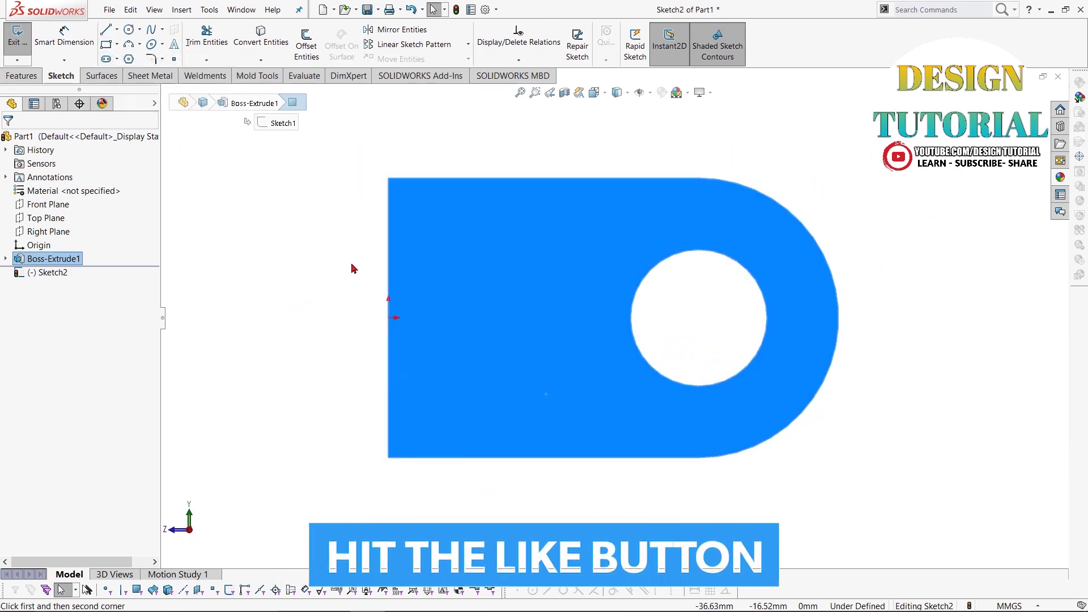
mouse_move(388, 179)
mouse_down()
mouse_move(498, 468)
mouse_move(499, 457)
mouse_up()
right_click(223, 189)
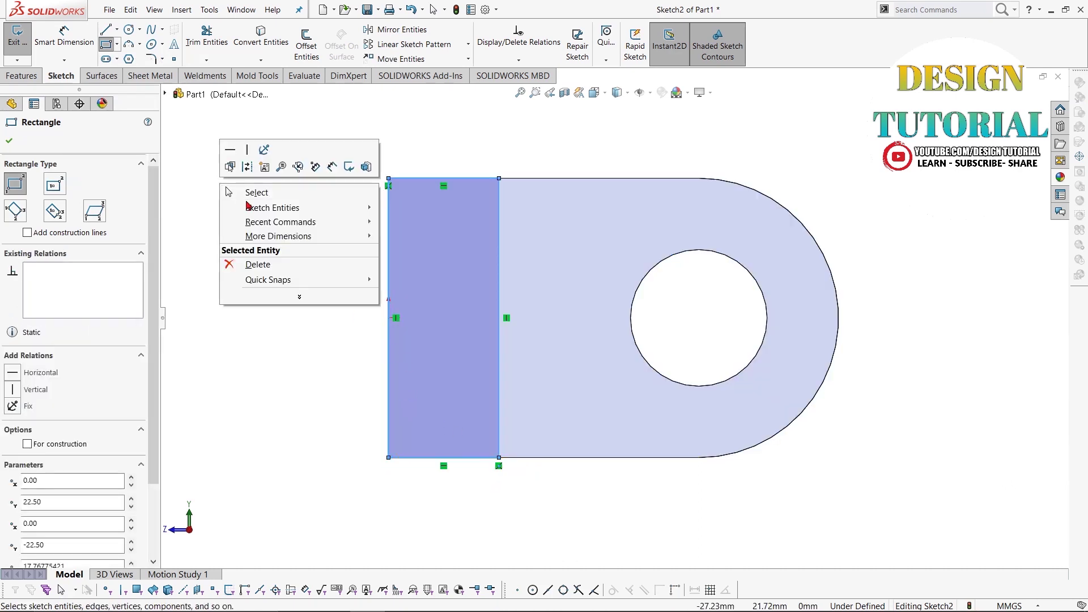
click(247, 196)
Dimension the rectangle's width along the plate's upper edge to 18 mm.
click(64, 37)
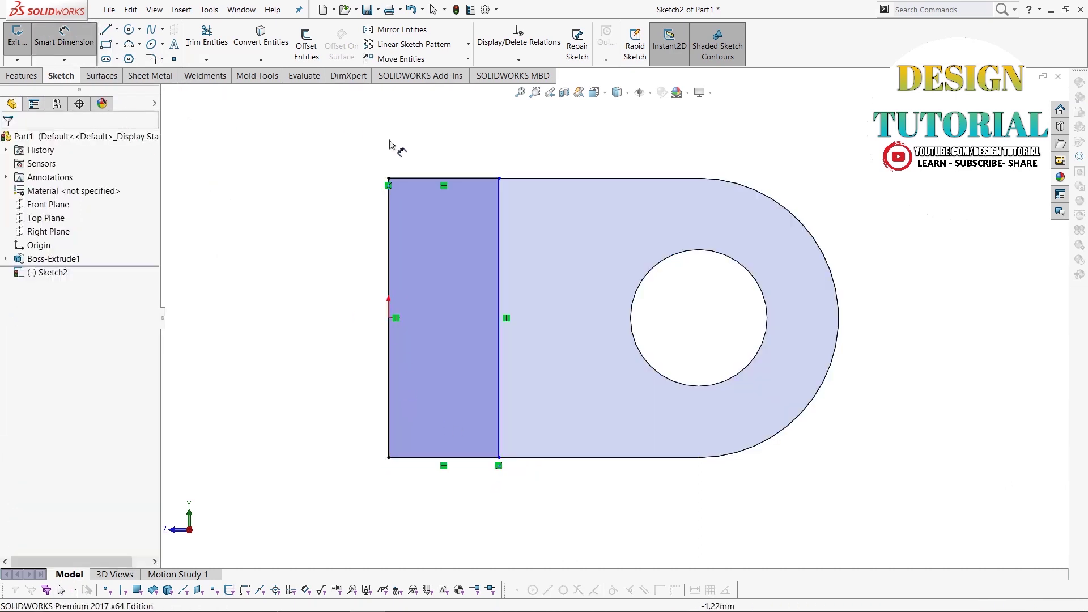
click(423, 178)
click(419, 114)
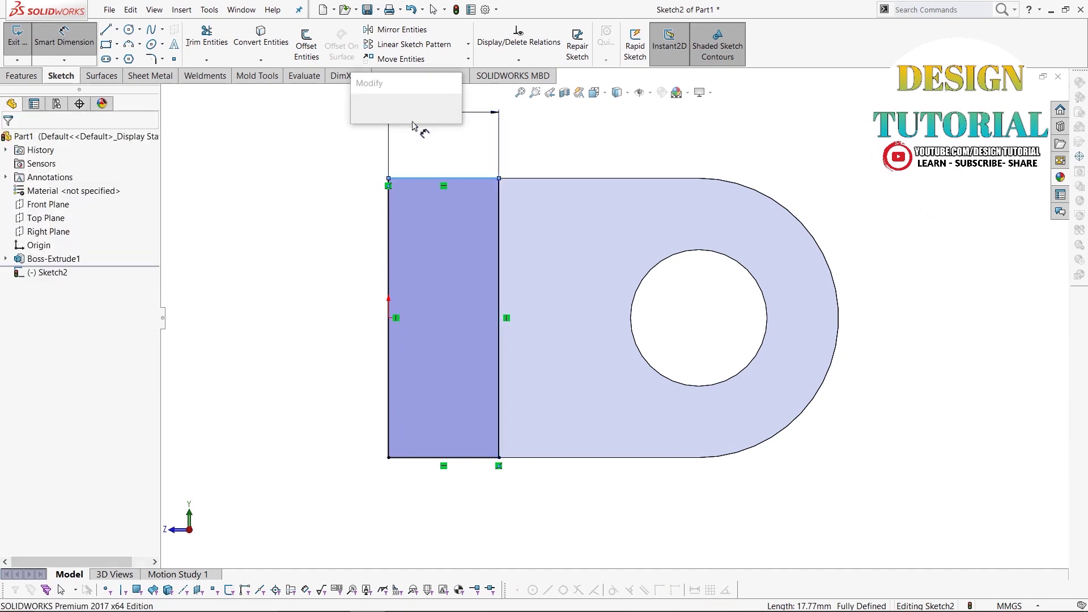
text(18)
key(Return)
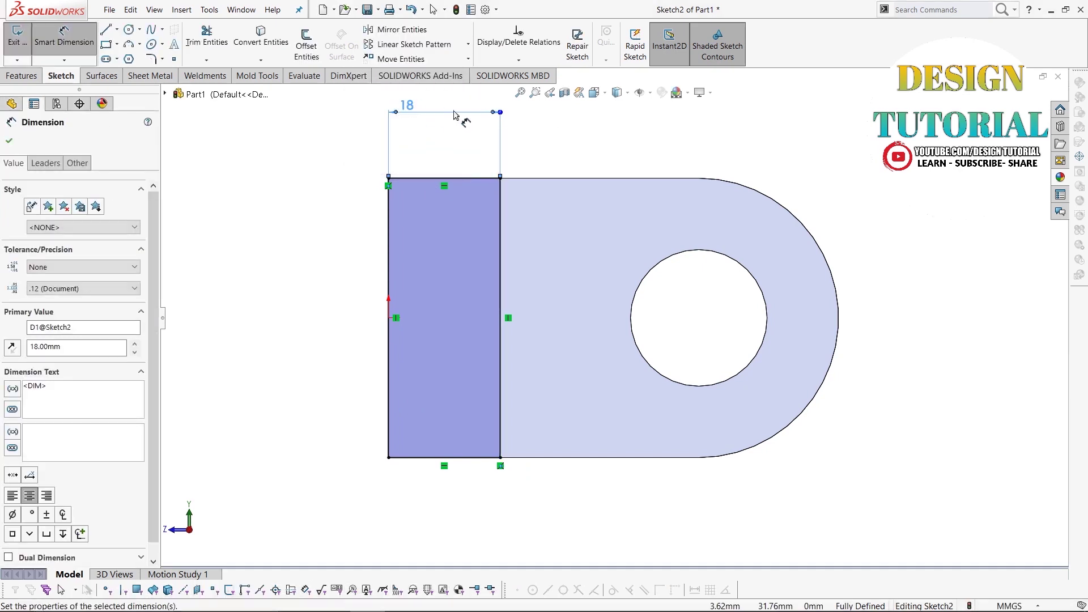
click(9, 141)
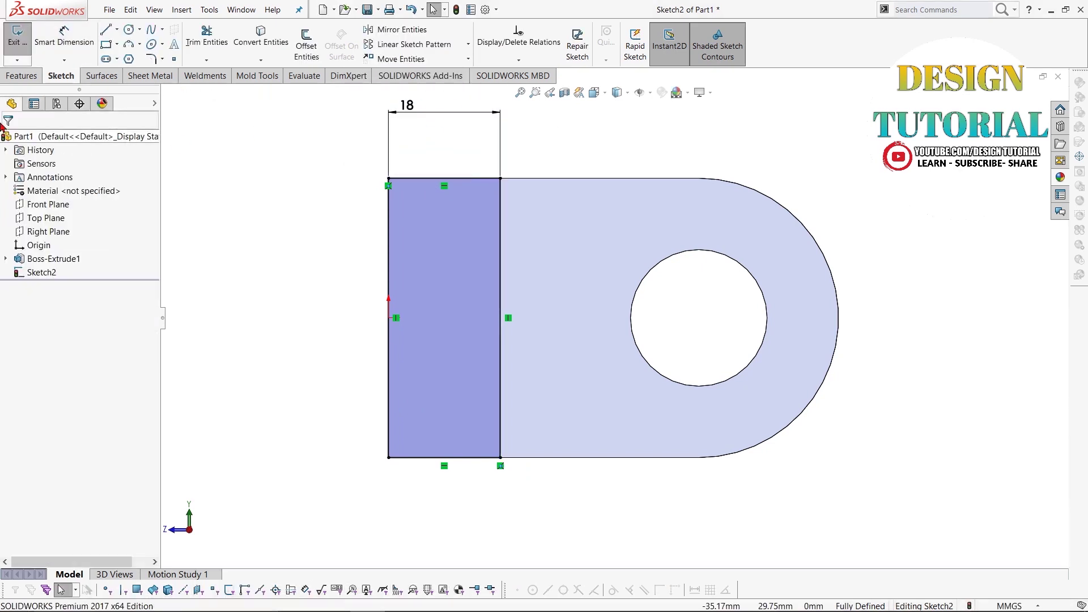
Extrude the 18 mm wide rectangle at the plate's straight end as a 36 mm blind boss merged with the plate.
click(21, 76)
click(24, 46)
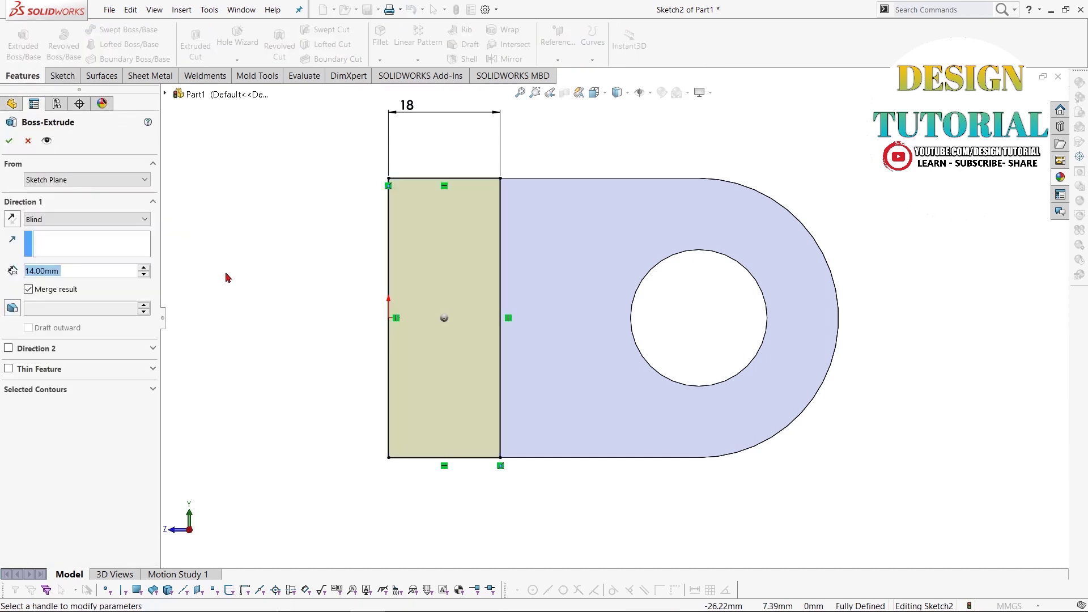
text(36)
key(Return)
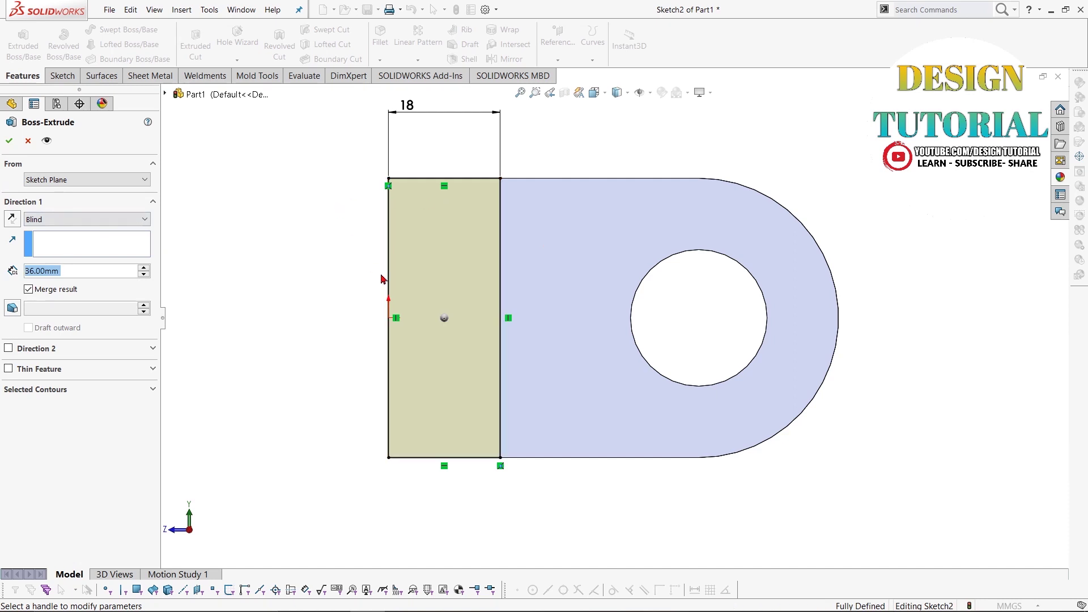
middle_drag(370, 264, 395, 299)
scroll(333, 309, up, 1)
scroll(335, 309, up, 2)
scroll(347, 311, down, 2)
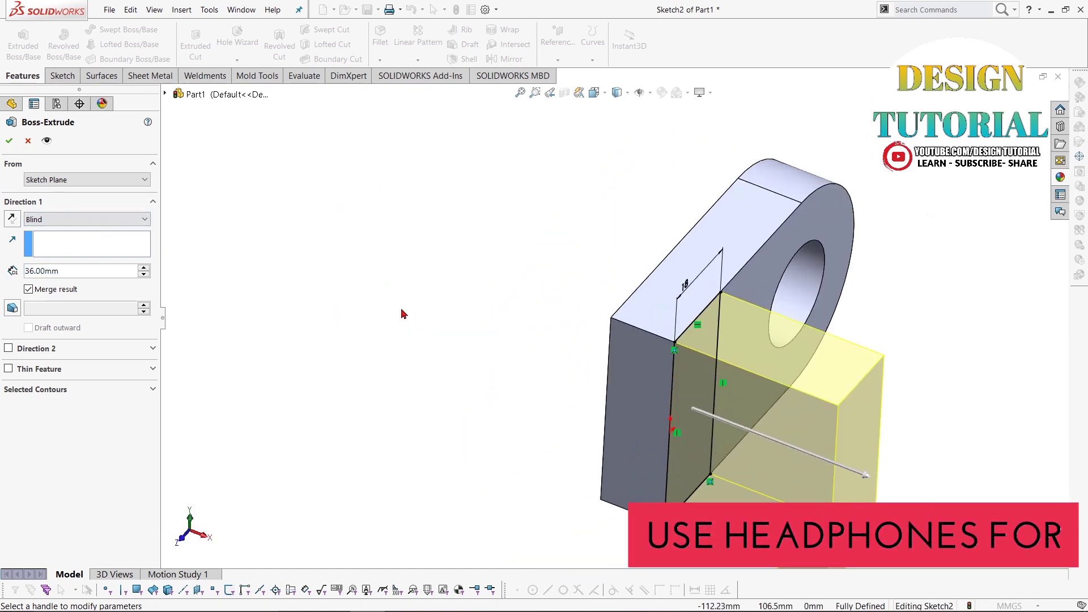
scroll(272, 268, up, 1)
click(9, 140)
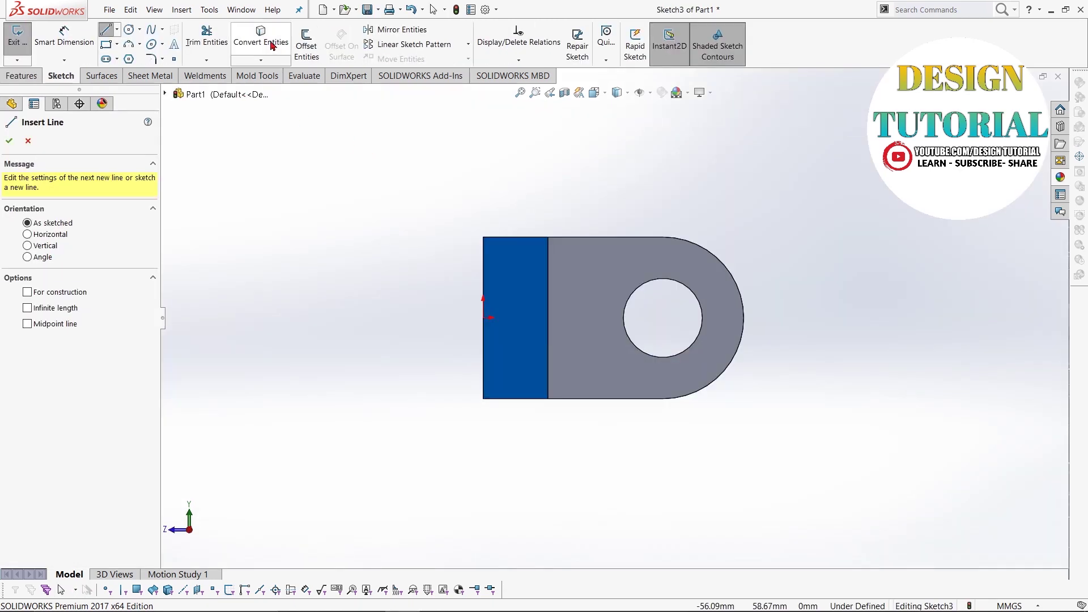
Convert the first sketch's round-ended profile and hole into the new sketch on the block's end face.
click(261, 38)
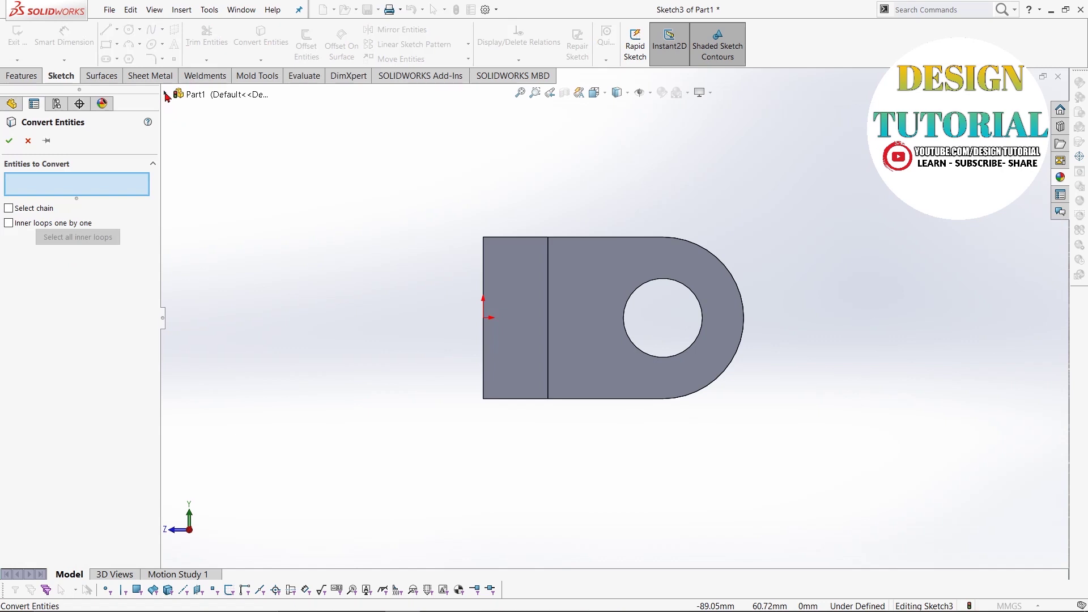
click(165, 94)
click(178, 216)
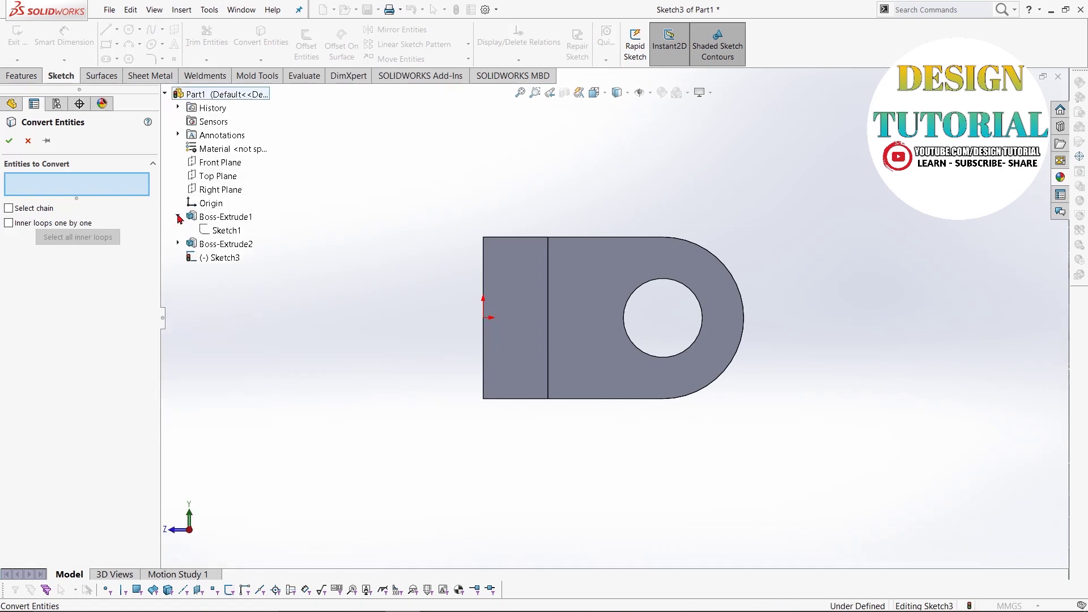
click(225, 231)
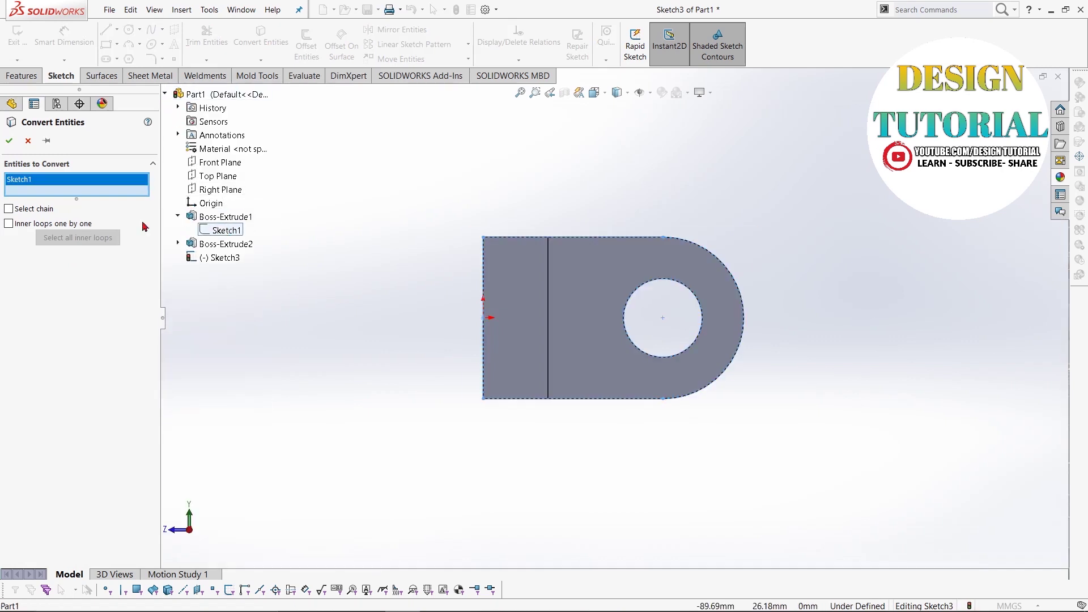
click(9, 141)
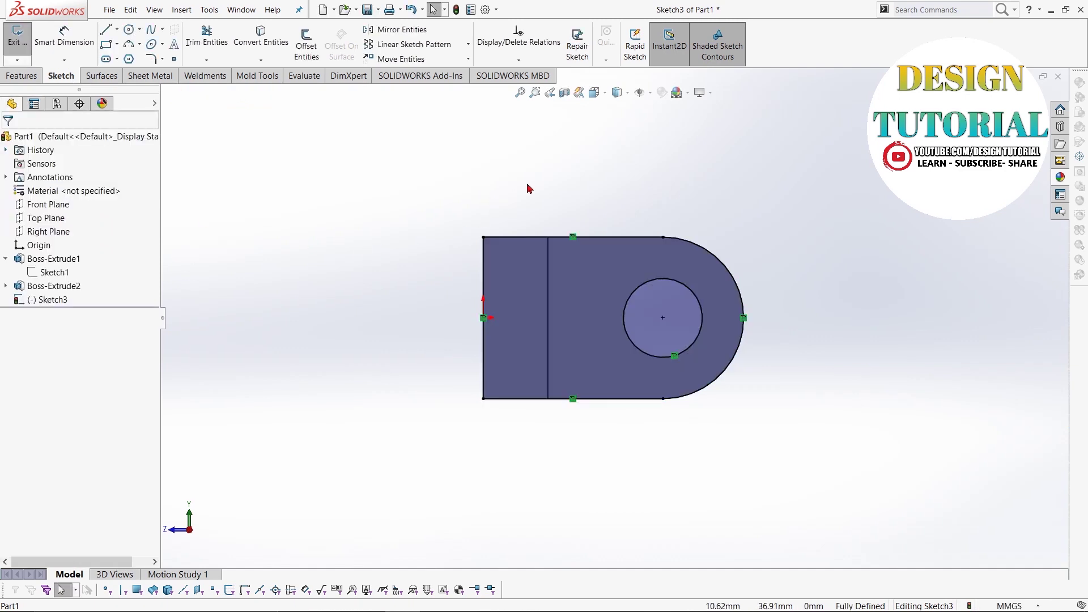
Extrude the converted round-ended profile with its hole 15.5 mm as a blind boss, forming the second plate.
middle_drag(603, 188, 605, 217)
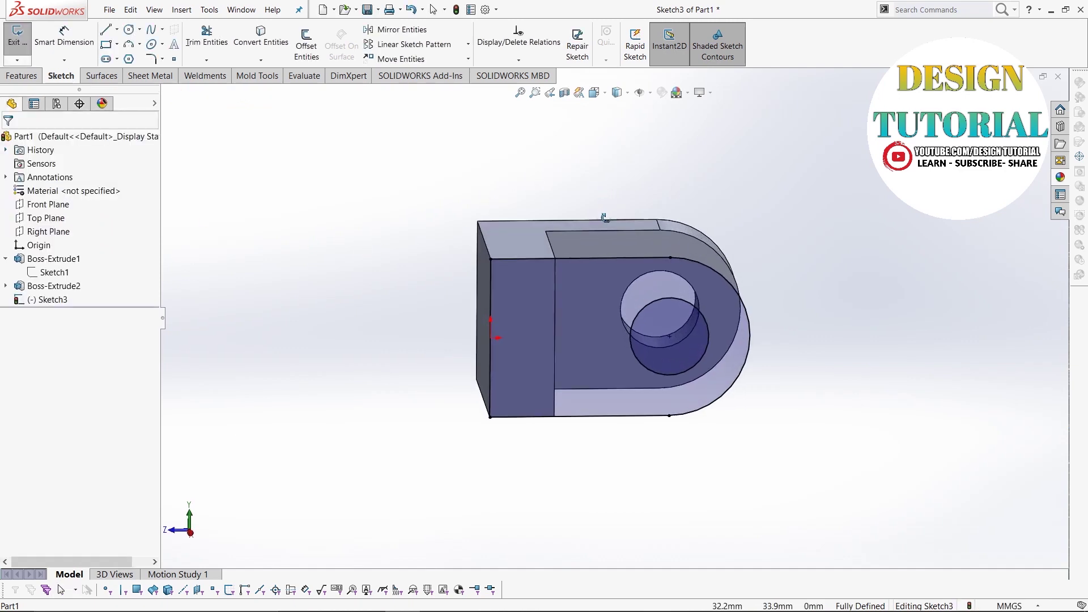
click(25, 80)
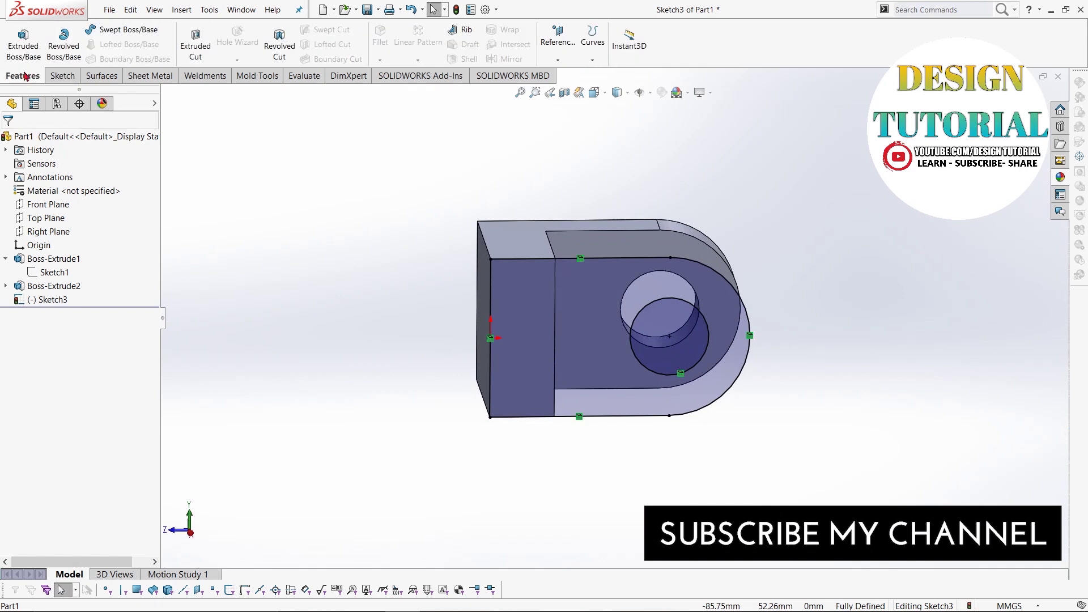
click(25, 45)
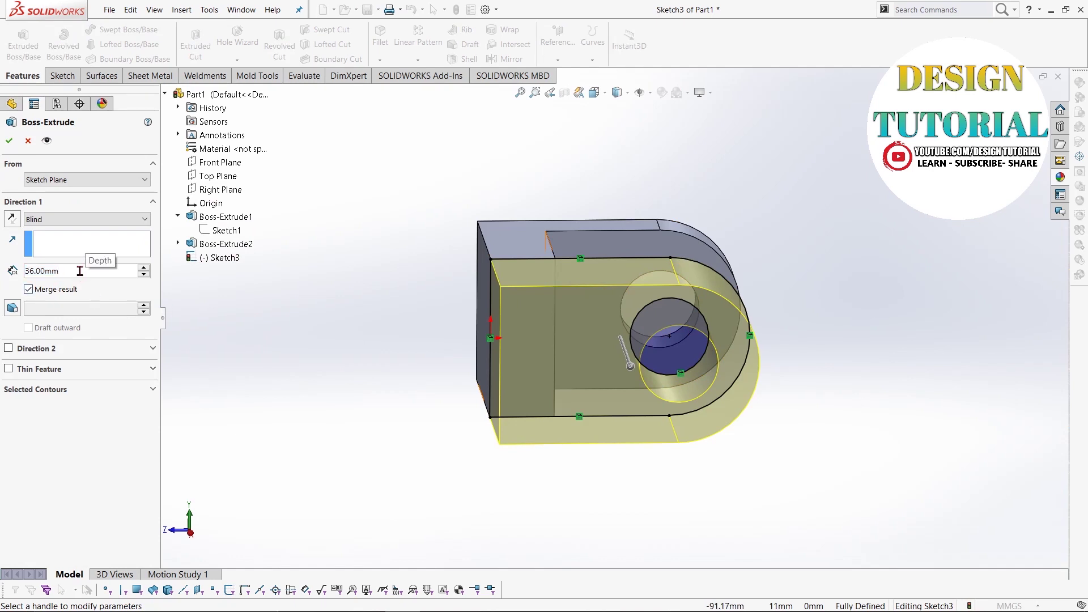
key(BackSpace)
key(BackSpace)
key(BackSpace)
key(BackSpace)
key(BackSpace)
key(BackSpace)
key(BackSpace)
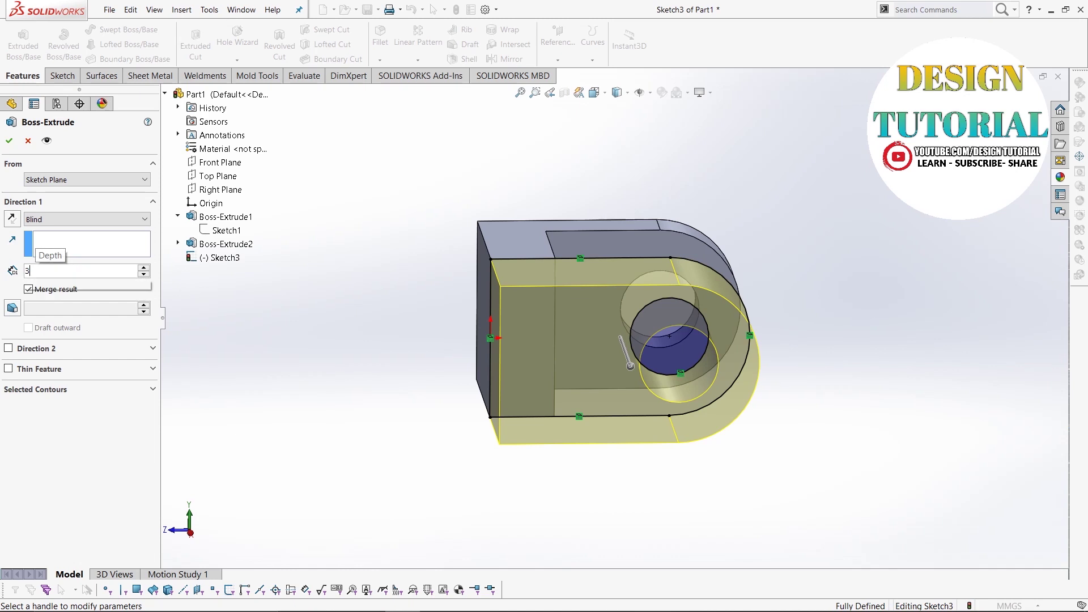
text(15.5)
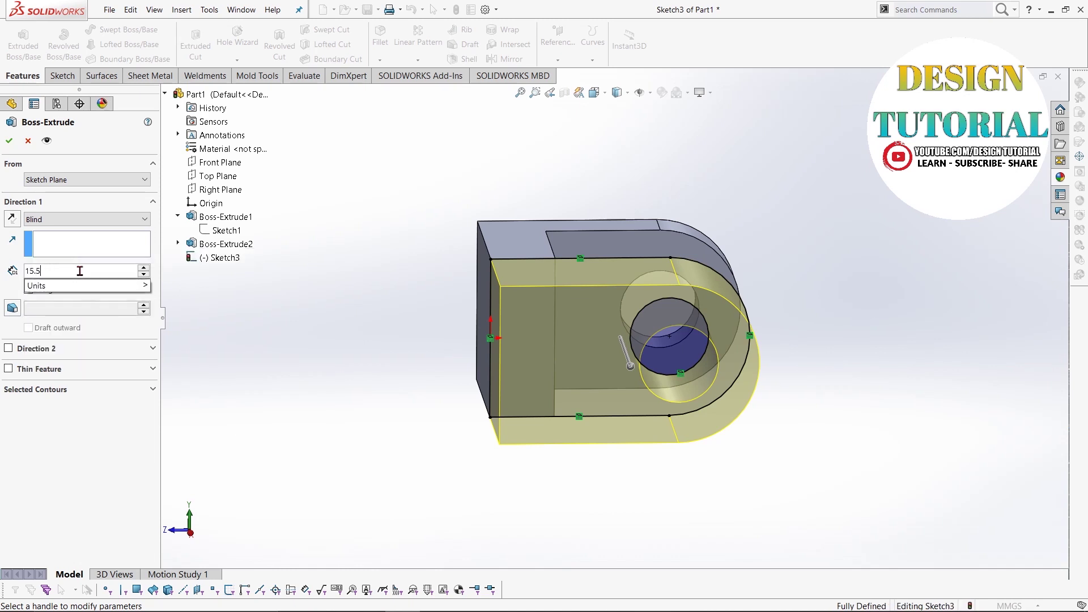
key(Return)
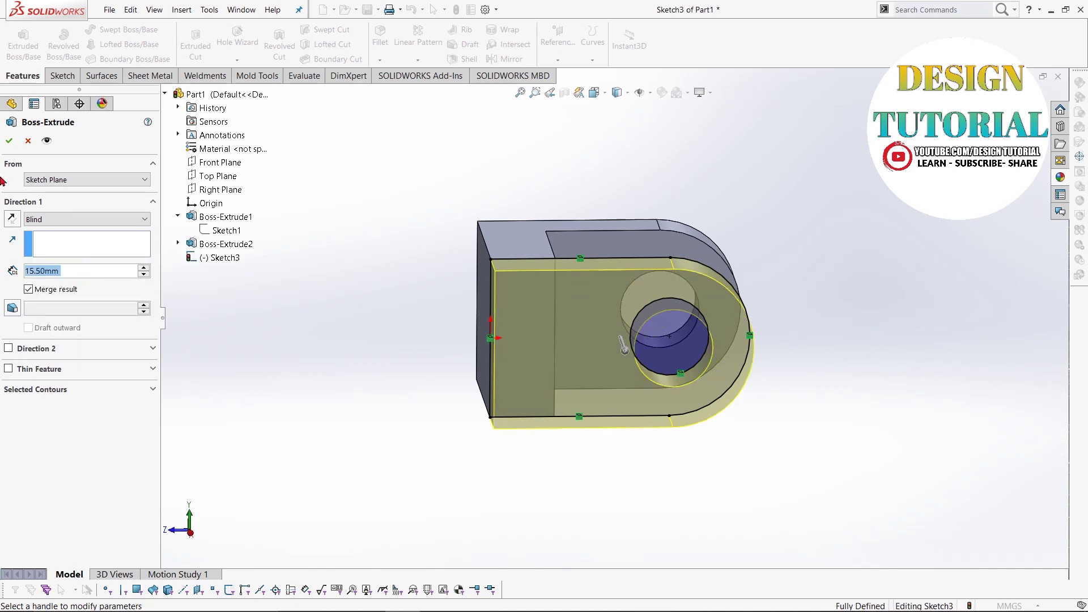
click(9, 141)
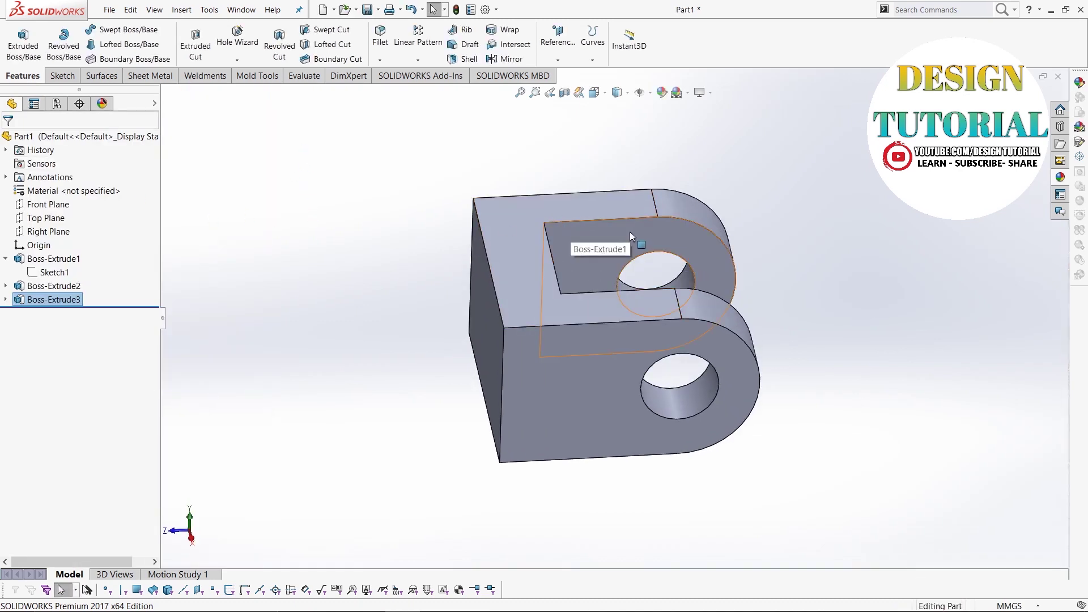
On the first plate's inner face, sketch two circles concentric with the hole: one about 19.6 mm in diameter, one reaching the rounded edge.
click(634, 232)
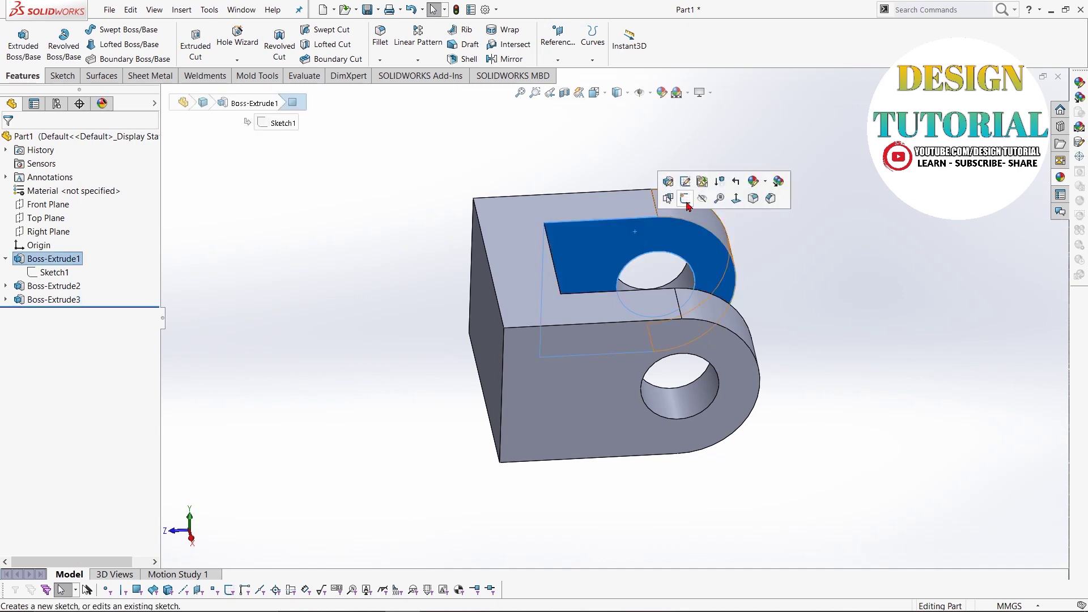
click(686, 206)
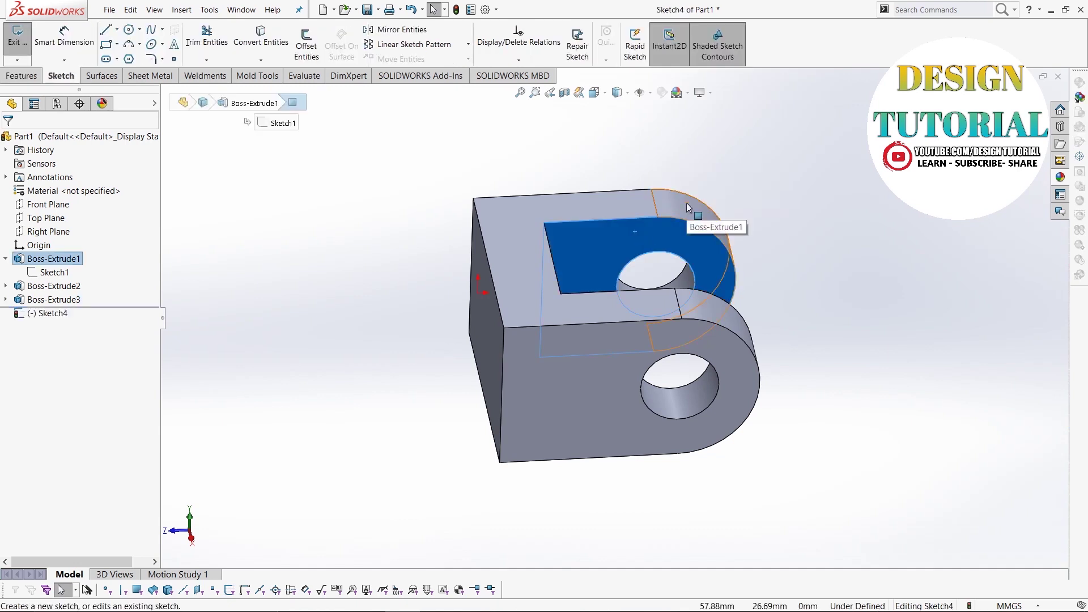
key(ctrl+8)
scroll(681, 250, up, 2)
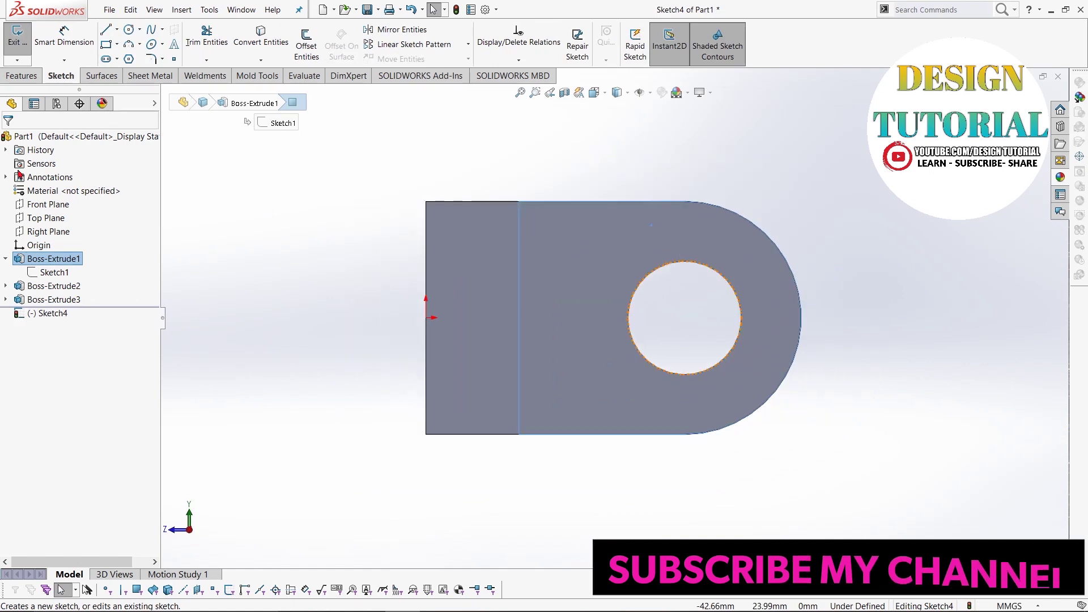
click(129, 29)
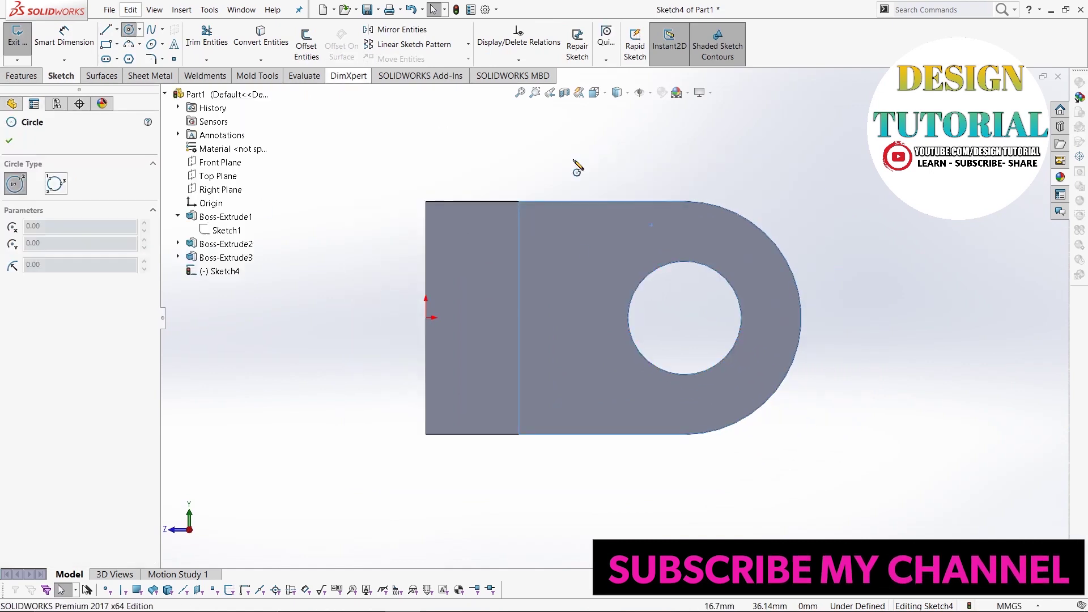
click(684, 318)
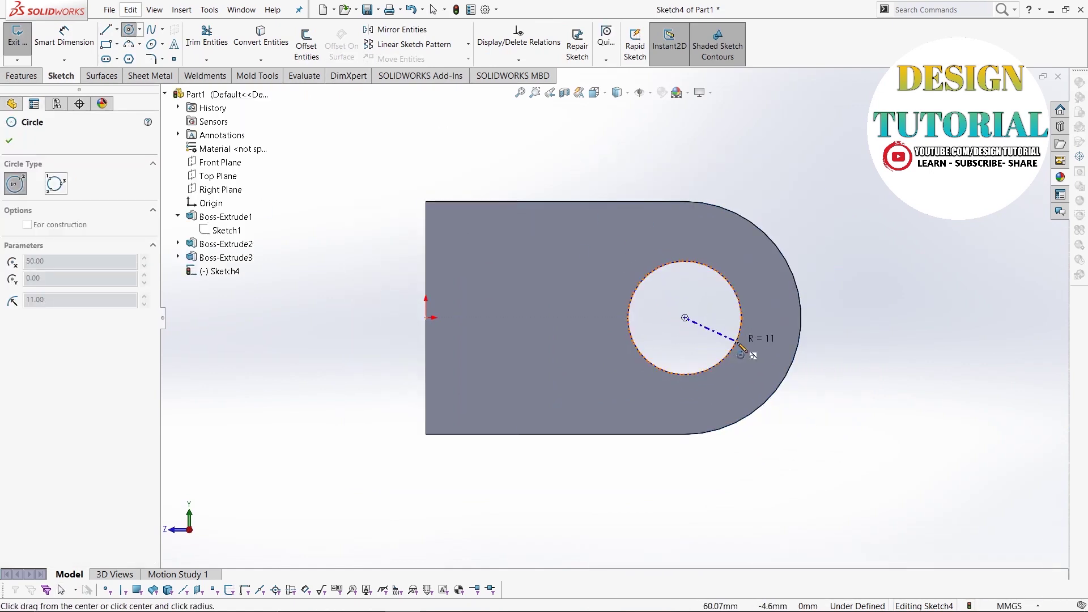
click(733, 345)
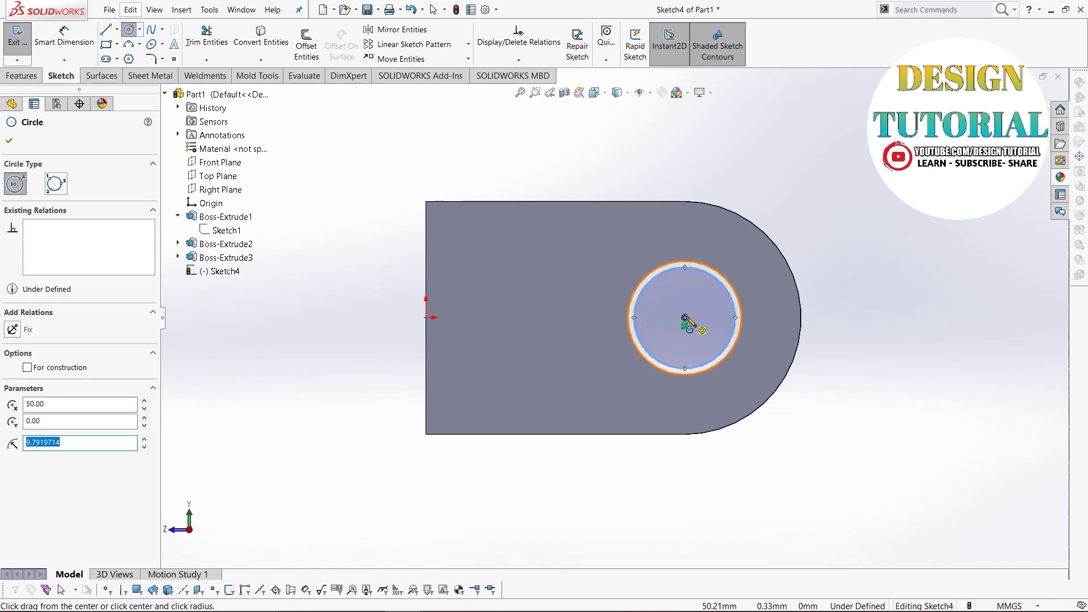
click(684, 318)
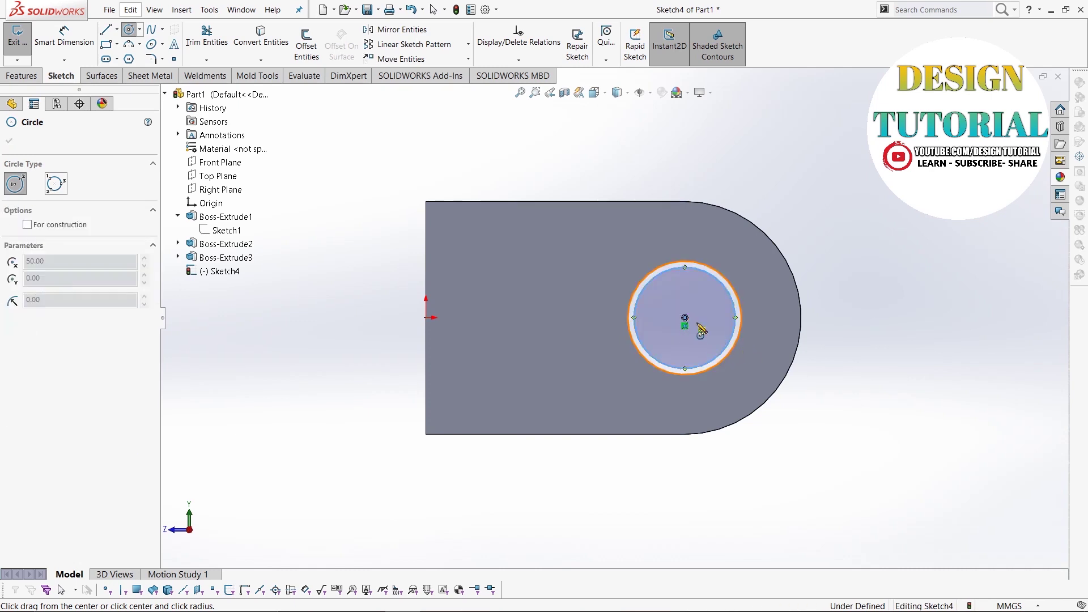
click(791, 368)
key(Escape)
Dimension the inner circle's diameter to 22 mm.
click(64, 38)
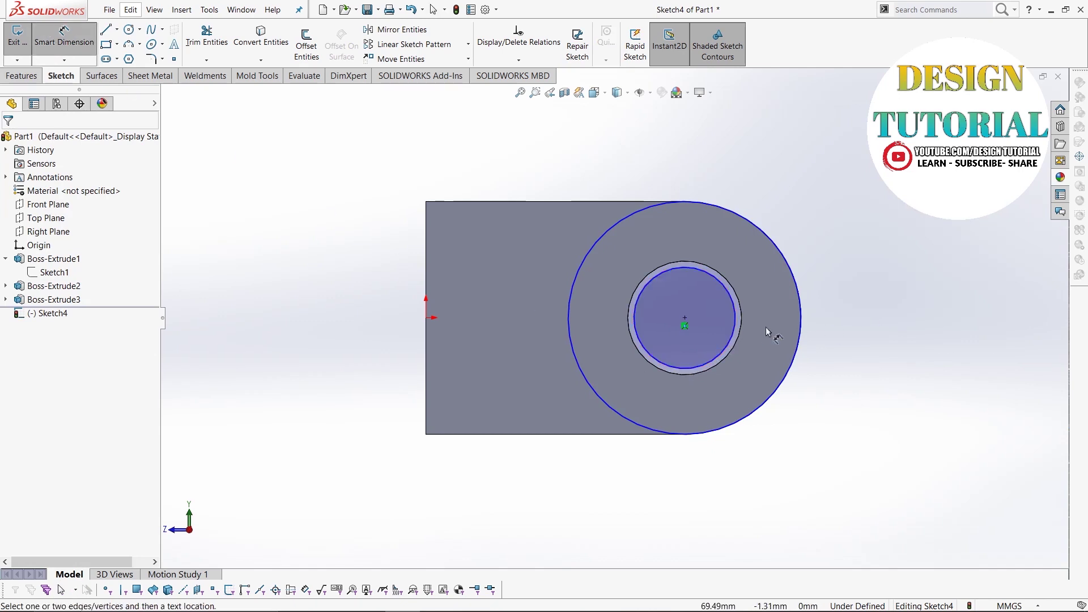
click(735, 333)
click(878, 309)
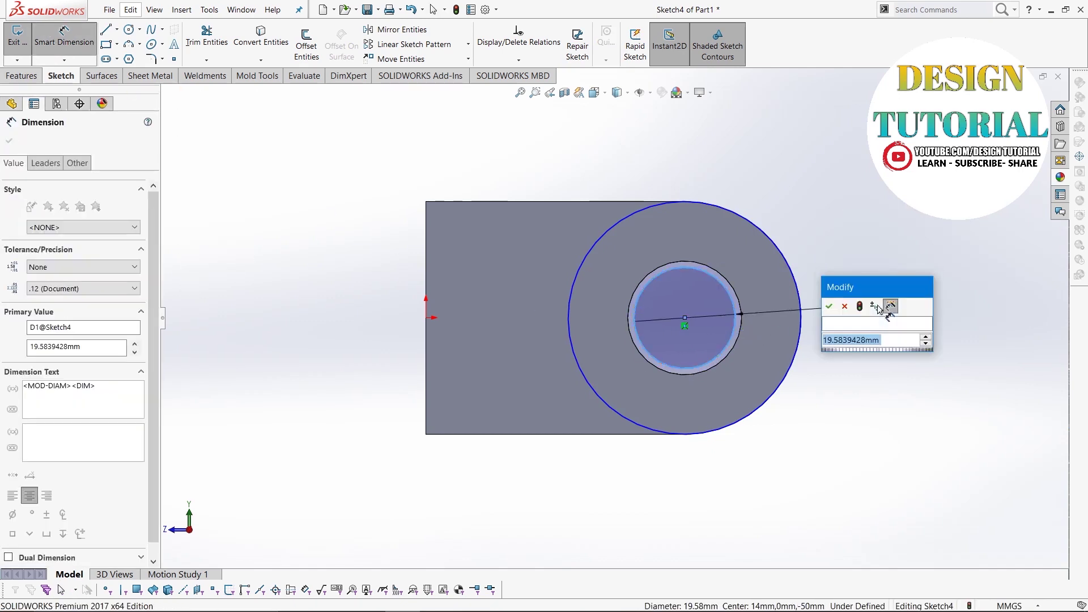
text(22)
key(Return)
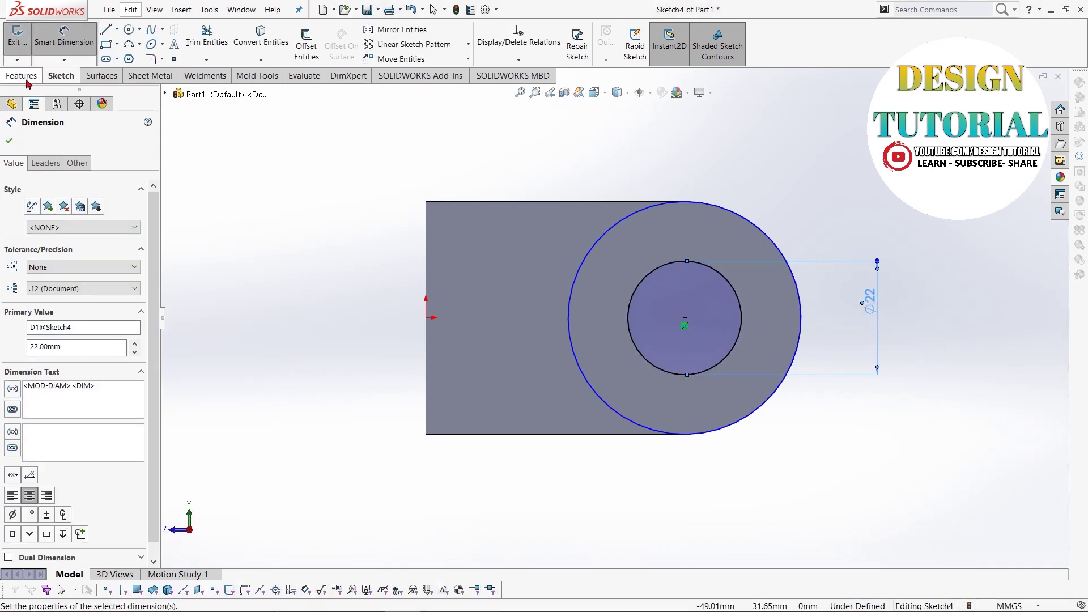
Extrude the ring between the two circles on the first plate's inner face as a 2 mm blind boss.
click(23, 76)
click(23, 43)
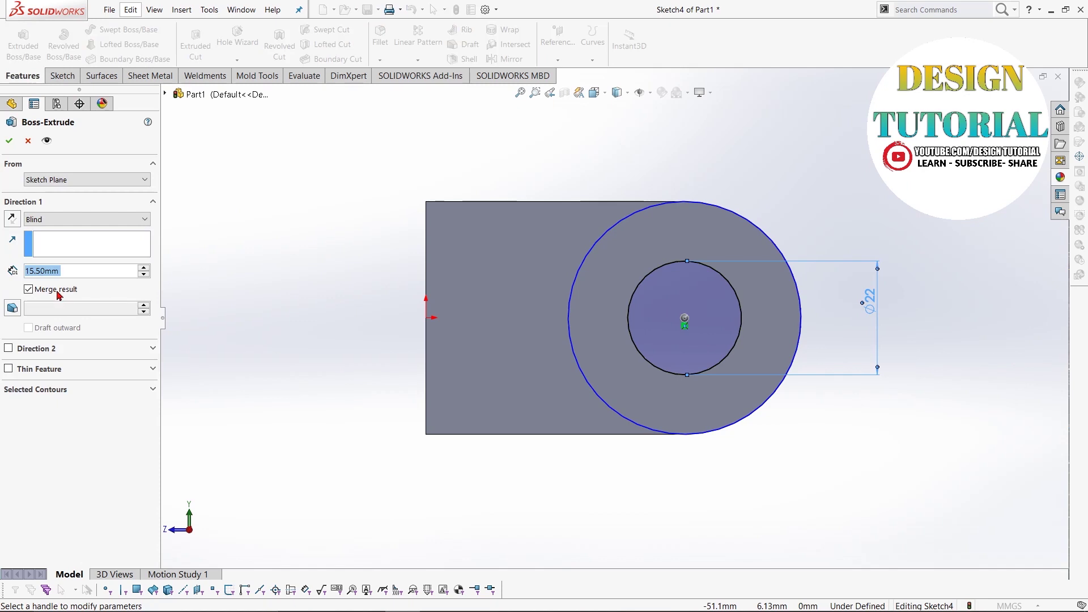
text(2)
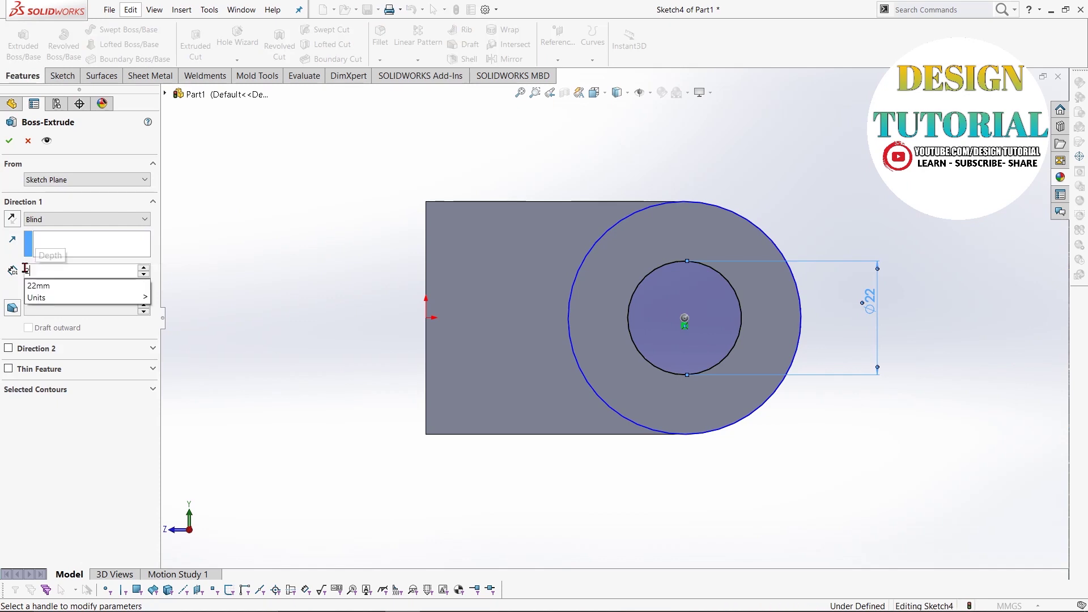
middle_drag(473, 179, 421, 291)
click(9, 141)
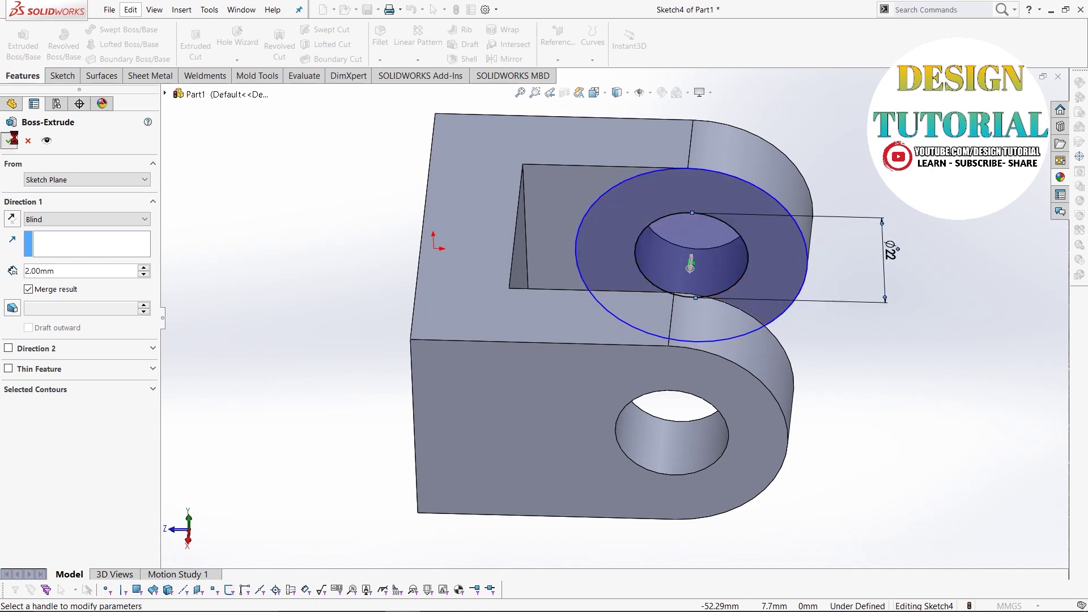
On the second plate's outer face, sketch two concentric circles, one of 11 mm radius on the hole edge and one on the rounded edge.
click(743, 386)
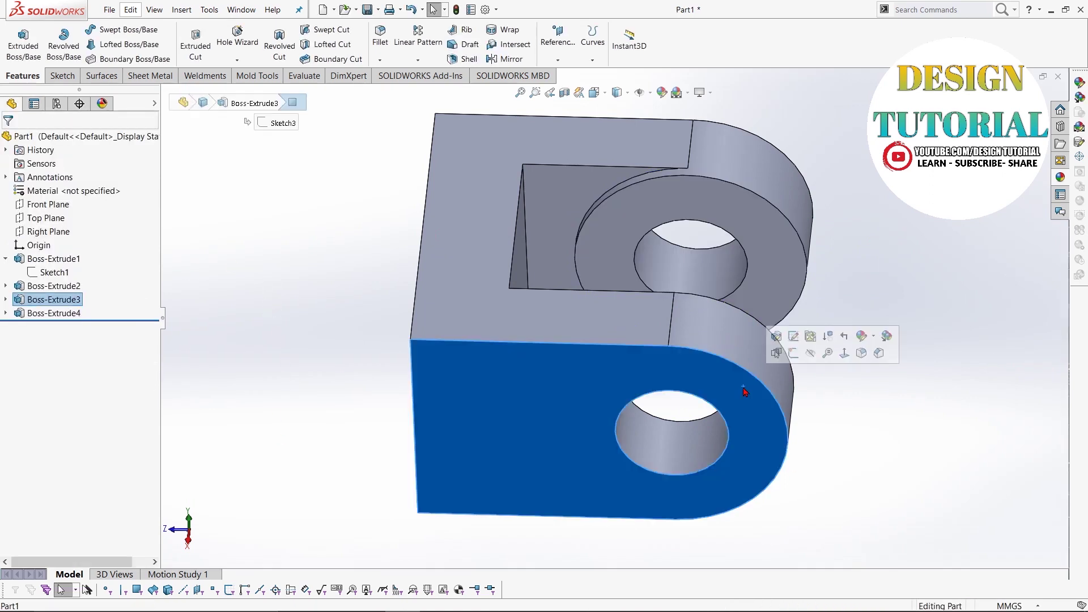
click(793, 354)
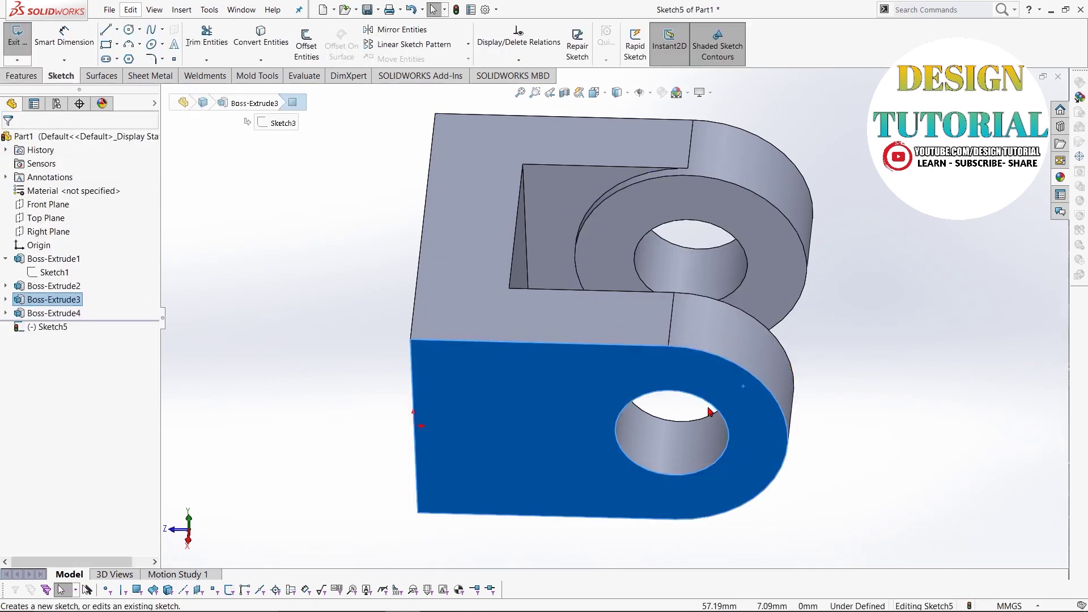
click(130, 30)
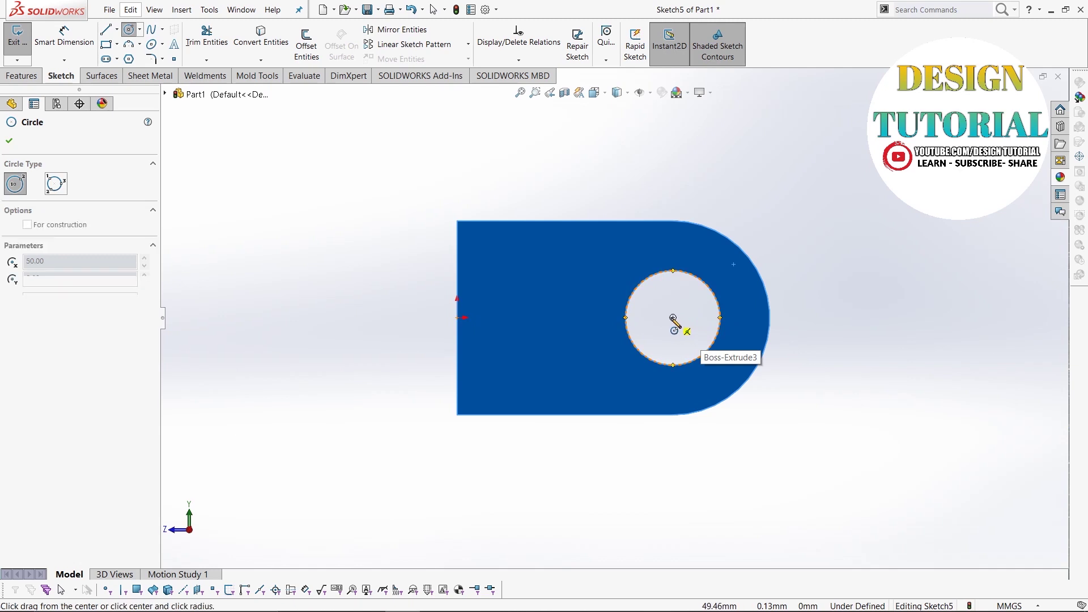
click(672, 317)
click(713, 344)
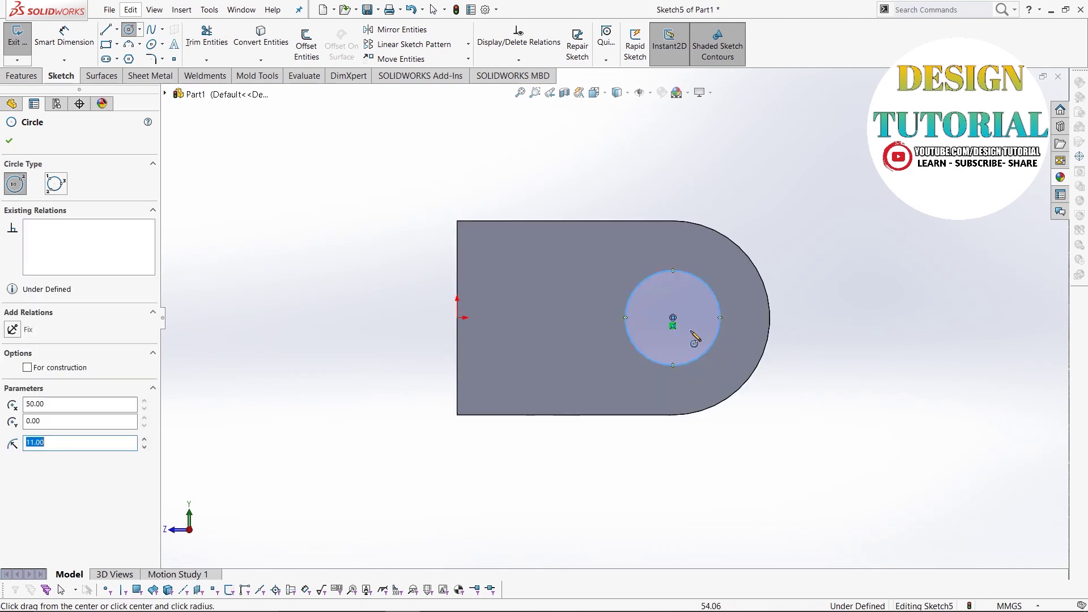
click(673, 318)
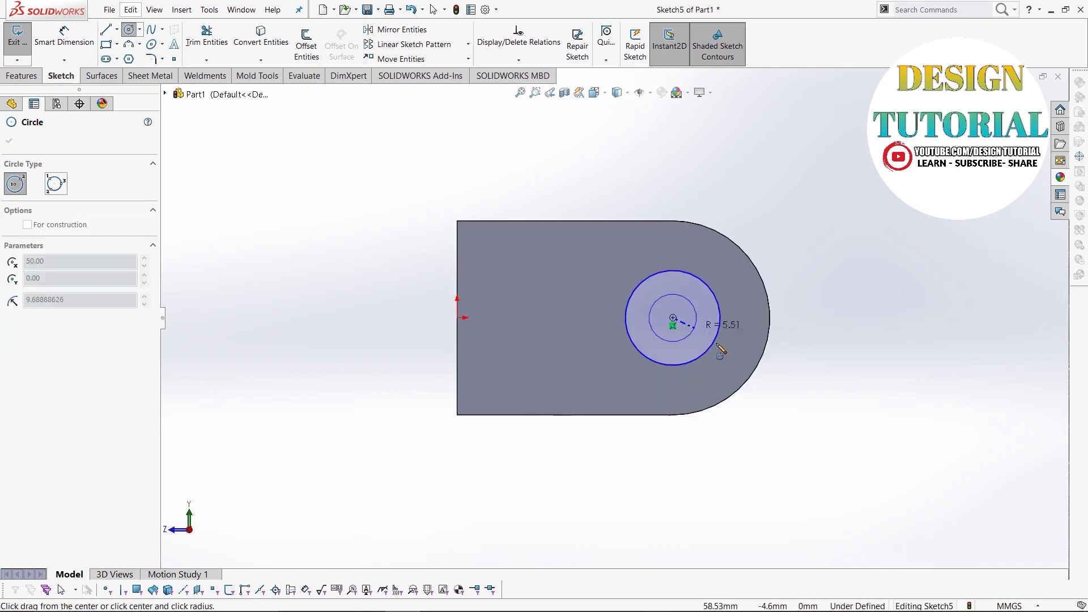
click(766, 366)
right_click(801, 260)
click(821, 261)
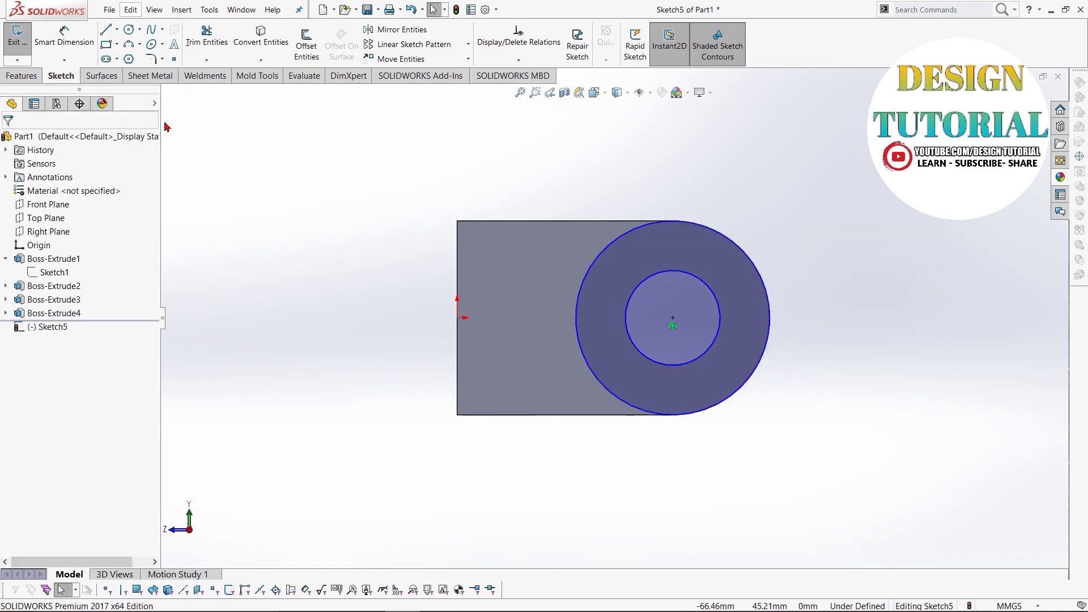
Extrude the ring between the two circles on the second plate's outer face as a 3.5 mm blind boss.
click(23, 76)
click(23, 45)
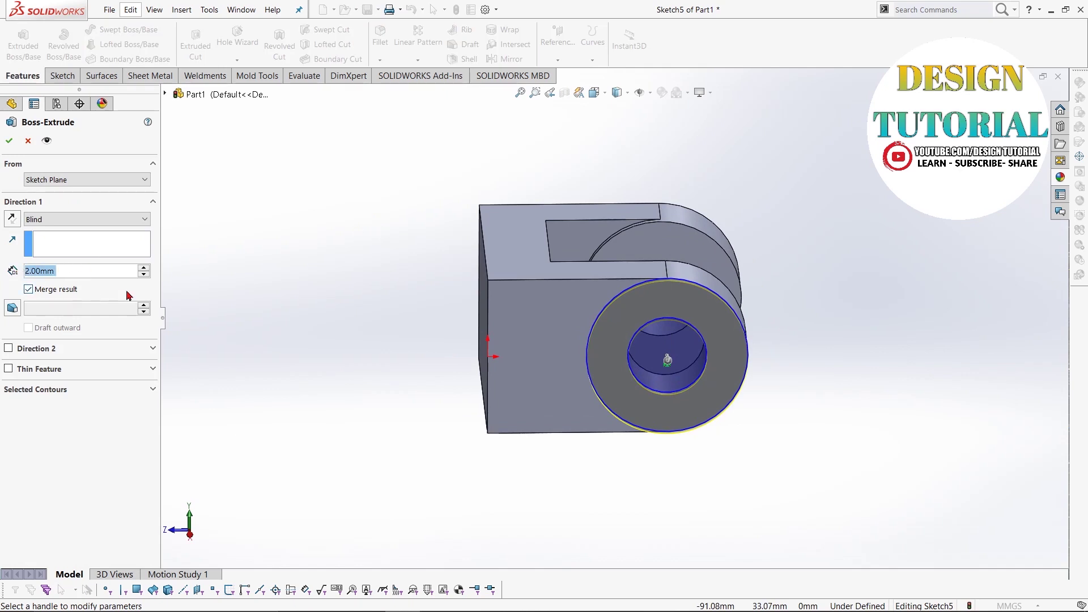
text(3.5)
key(Return)
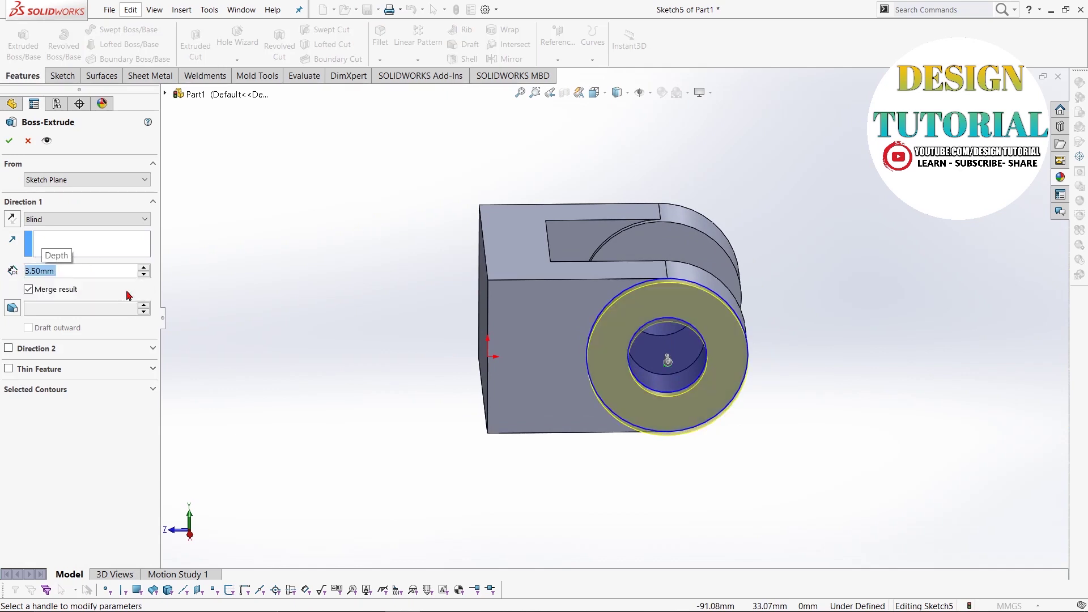
click(9, 140)
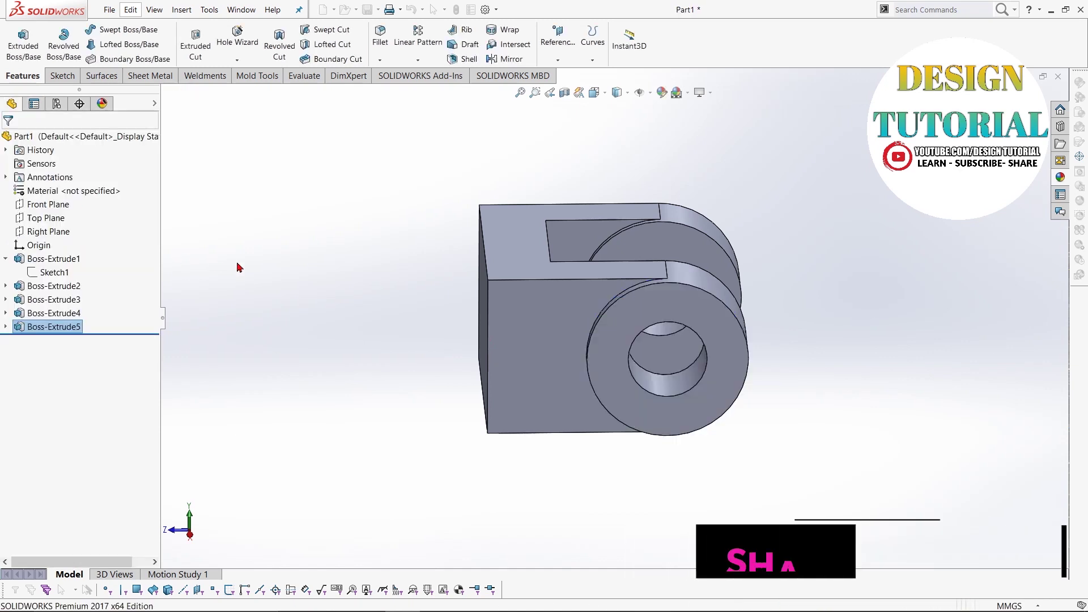
middle_drag(311, 225, 315, 296)
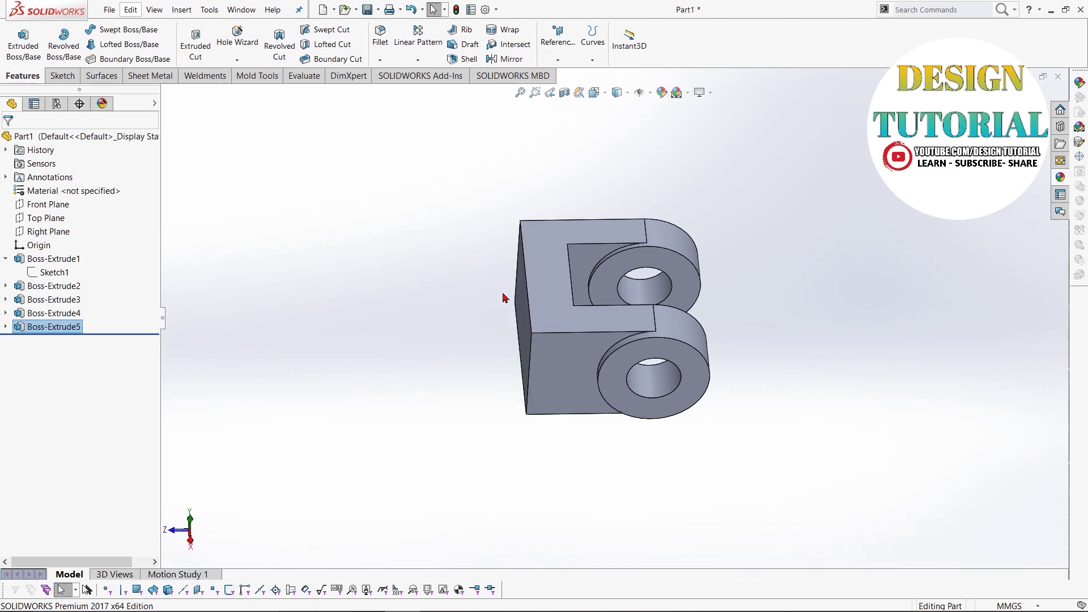
middle_drag(457, 248, 563, 311)
click(567, 283)
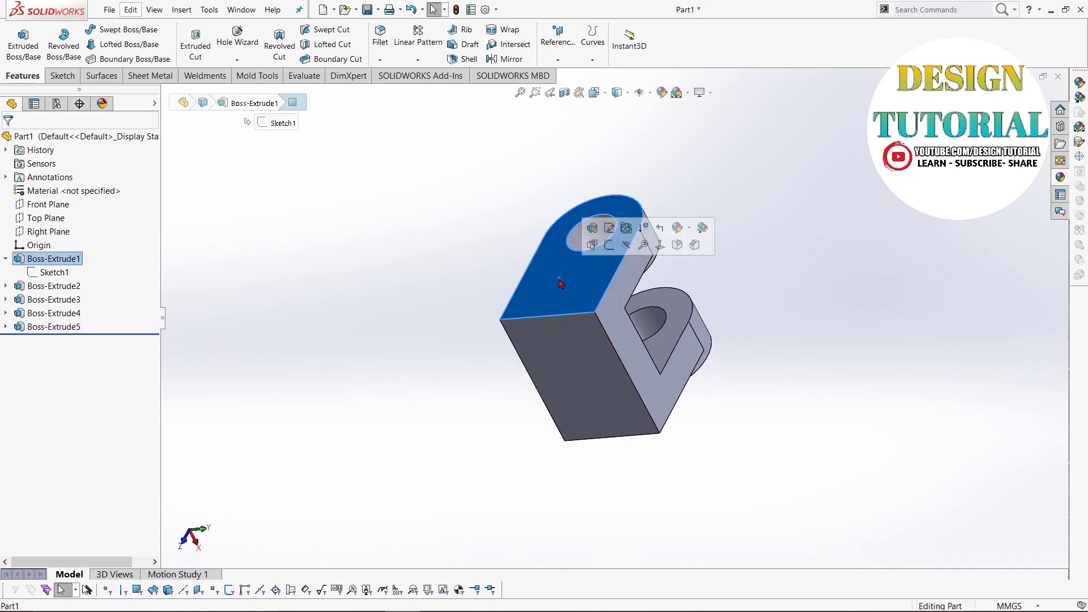
click(611, 245)
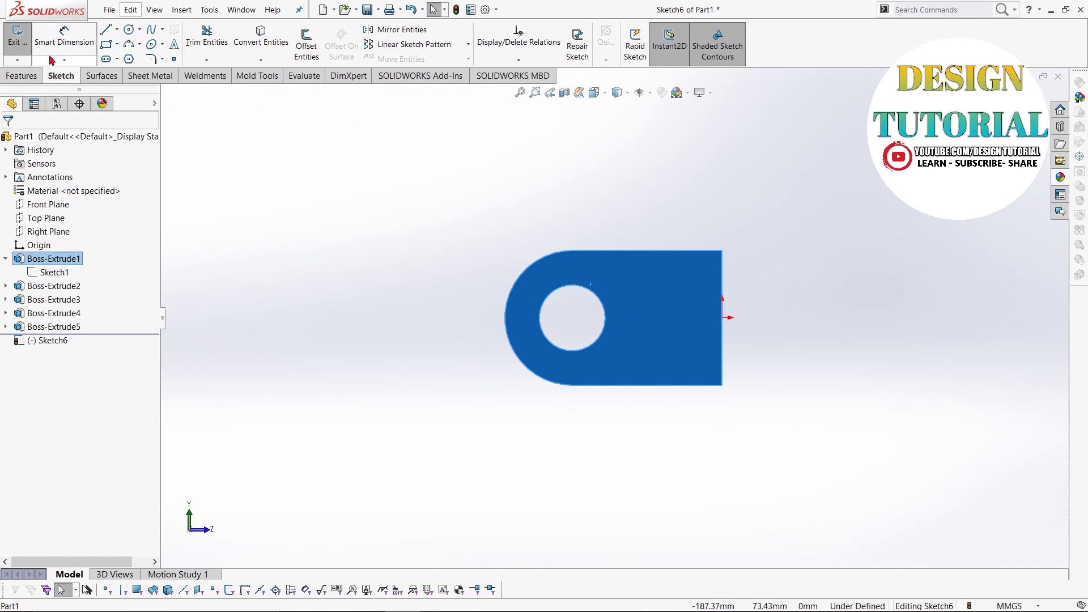
click(17, 37)
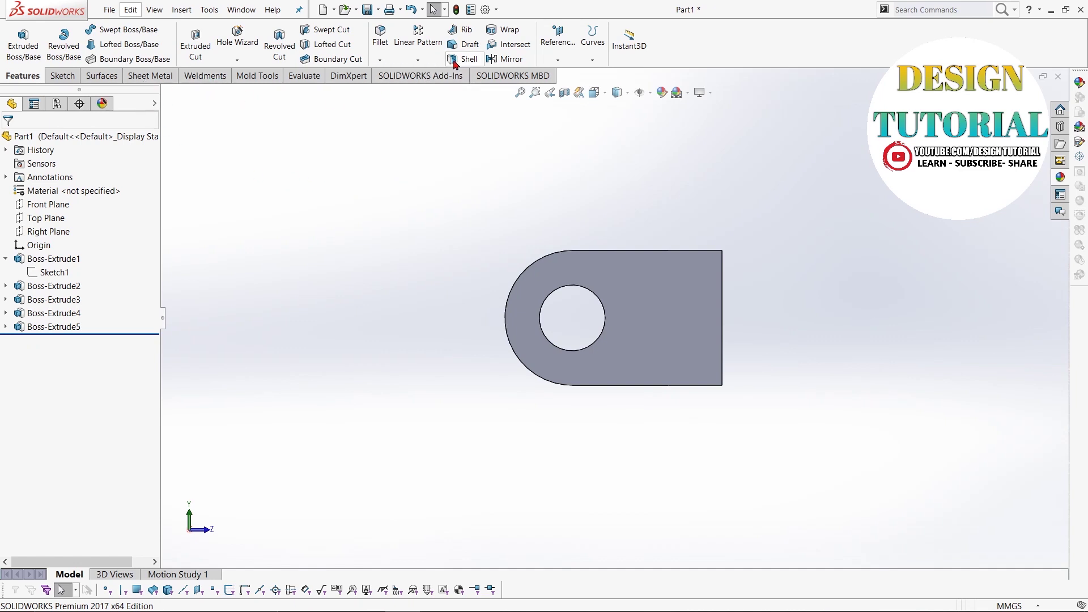
Create a reference plane offset 6 mm from the first plate's flat outer face, with the offset flipped into the part.
click(558, 60)
click(567, 75)
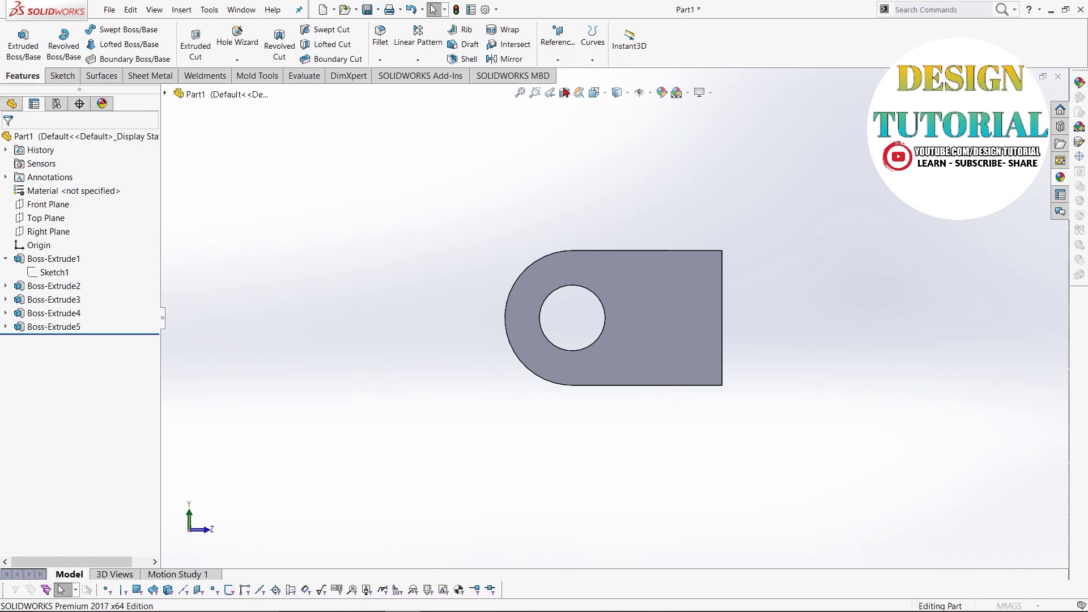
click(675, 295)
text(6)
key(Return)
click(31, 340)
middle_drag(241, 269, 249, 366)
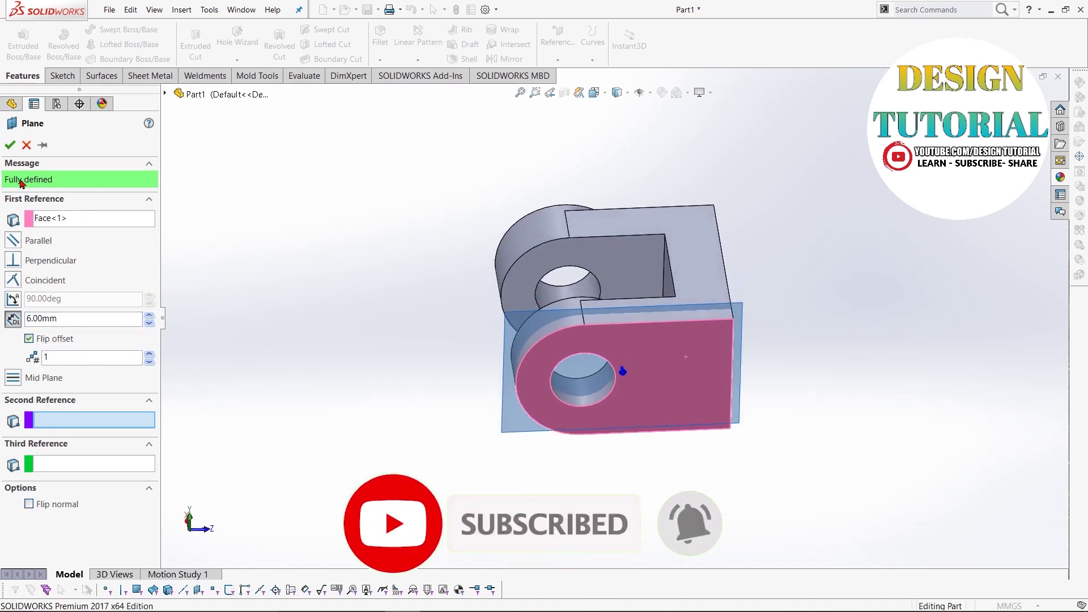
click(10, 145)
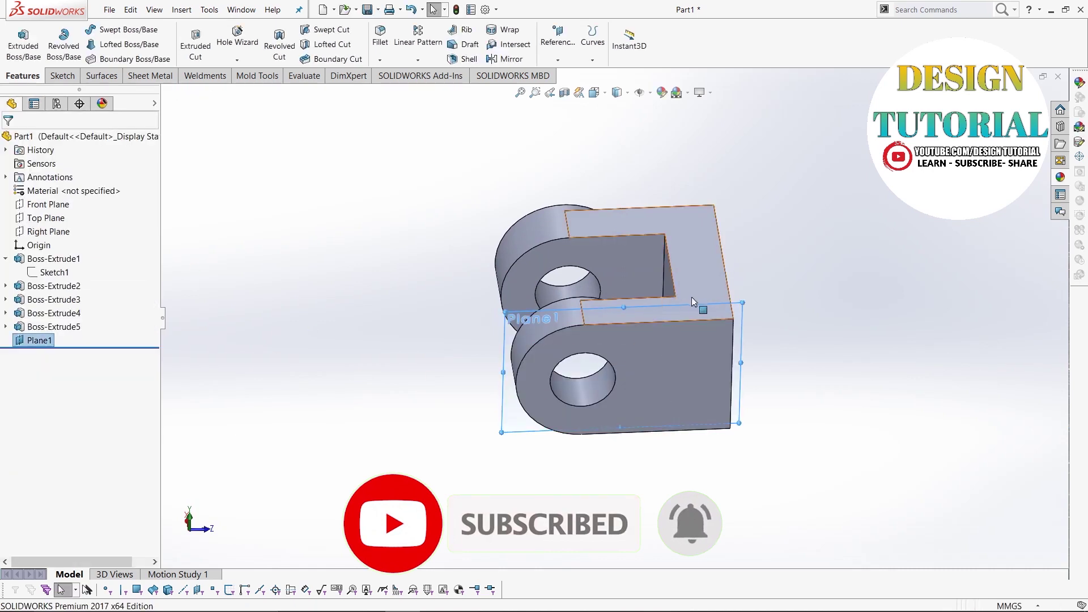
On the new offset plane, sketch two concentric circles beyond the block's straight end, about 46.7 mm and 27.5 mm in diameter.
click(744, 278)
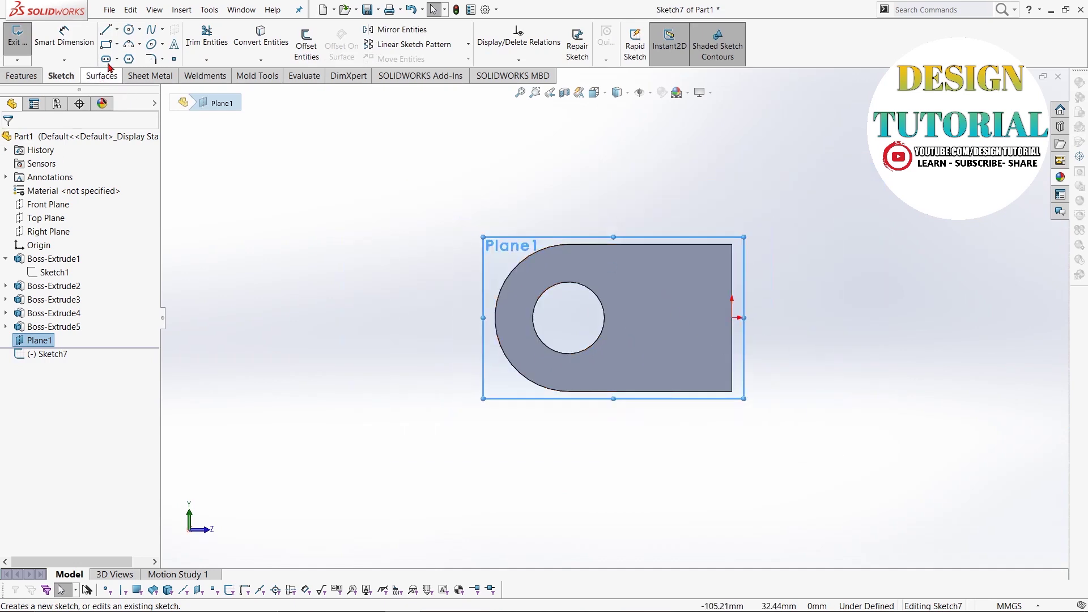
click(131, 31)
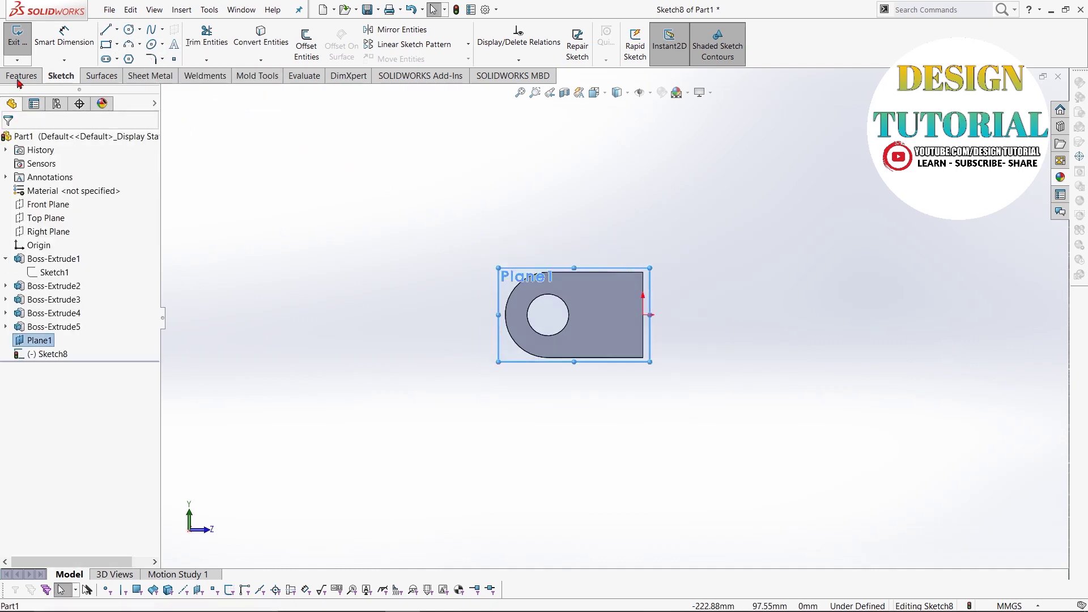
click(126, 32)
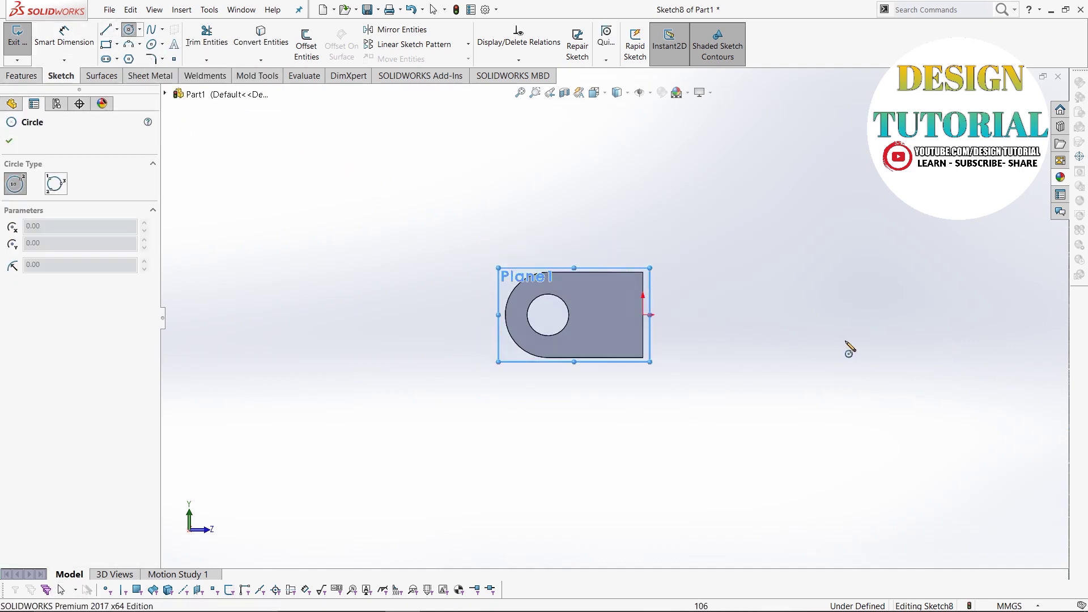
click(813, 312)
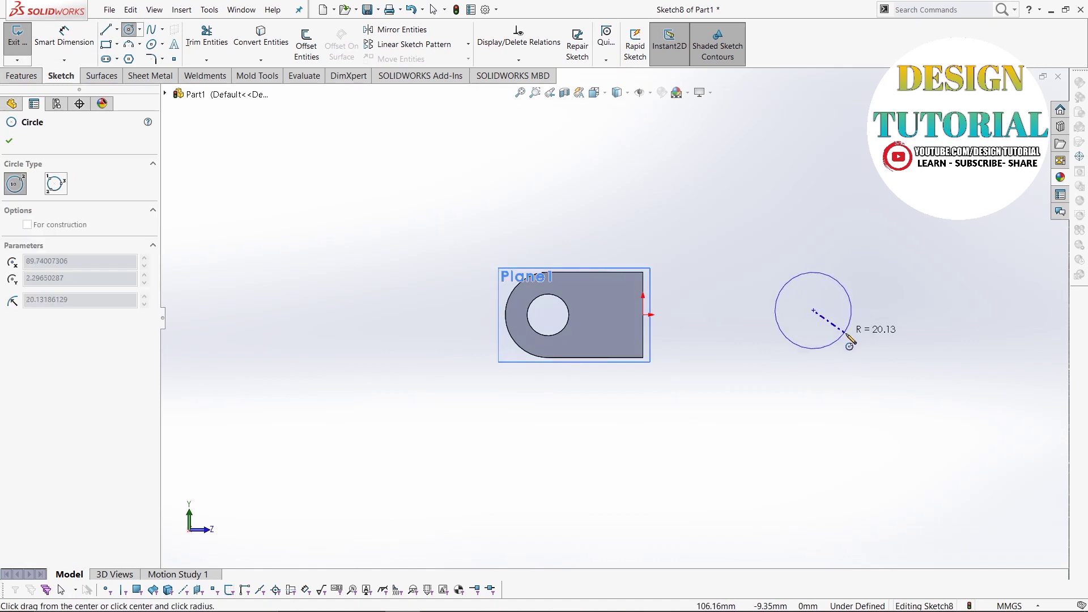
click(845, 342)
click(813, 311)
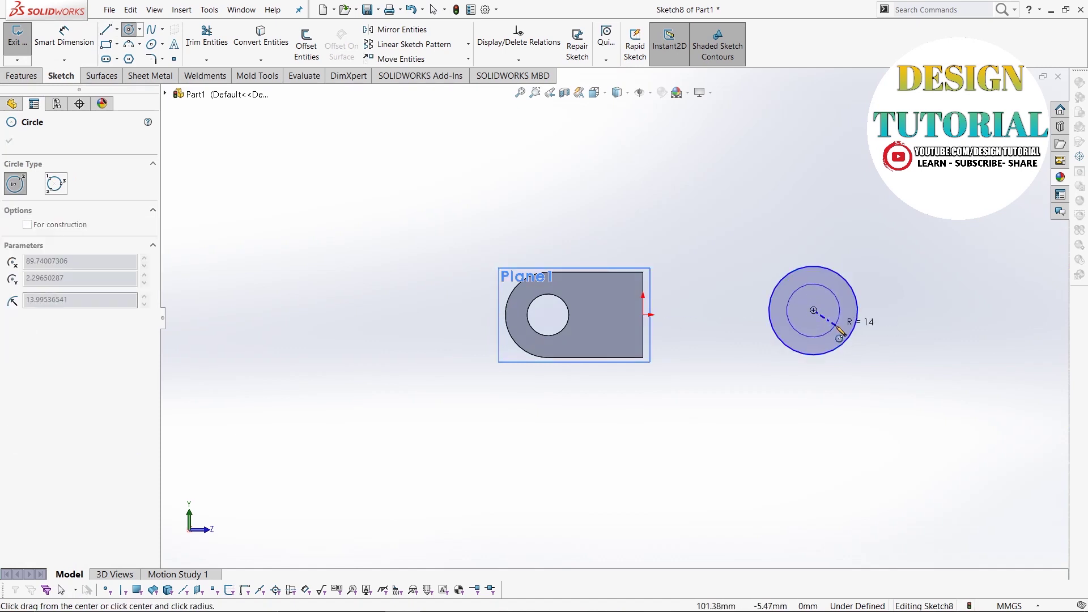
click(837, 329)
key(Escape)
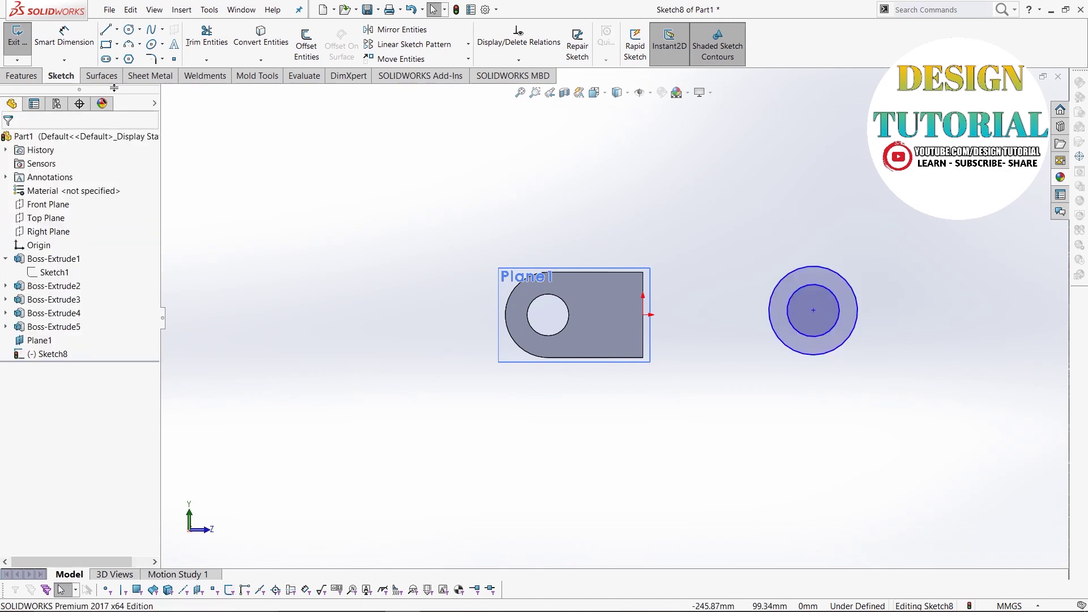
Dimension the outer circle's diameter to 32 mm and the inner circle's diameter to 12.5 mm.
click(64, 35)
click(841, 278)
click(929, 250)
text(32)
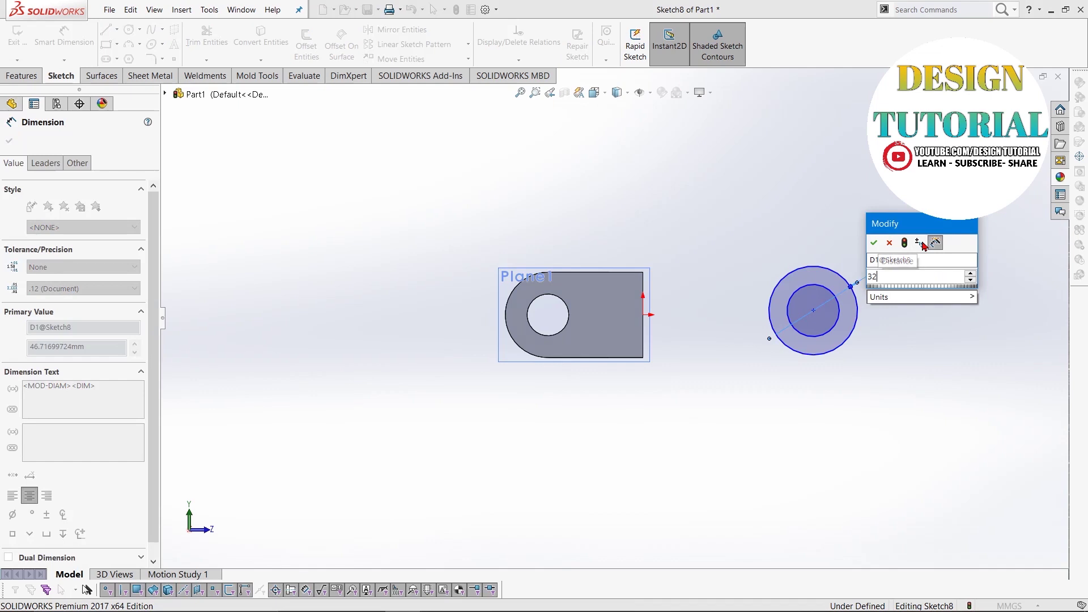
key(Return)
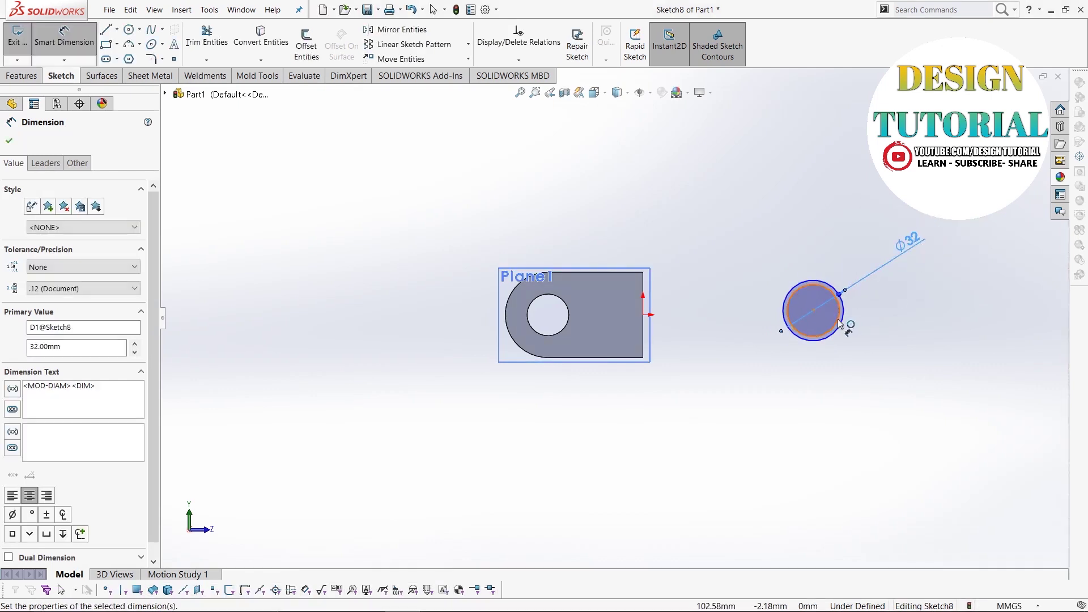
click(840, 323)
click(885, 317)
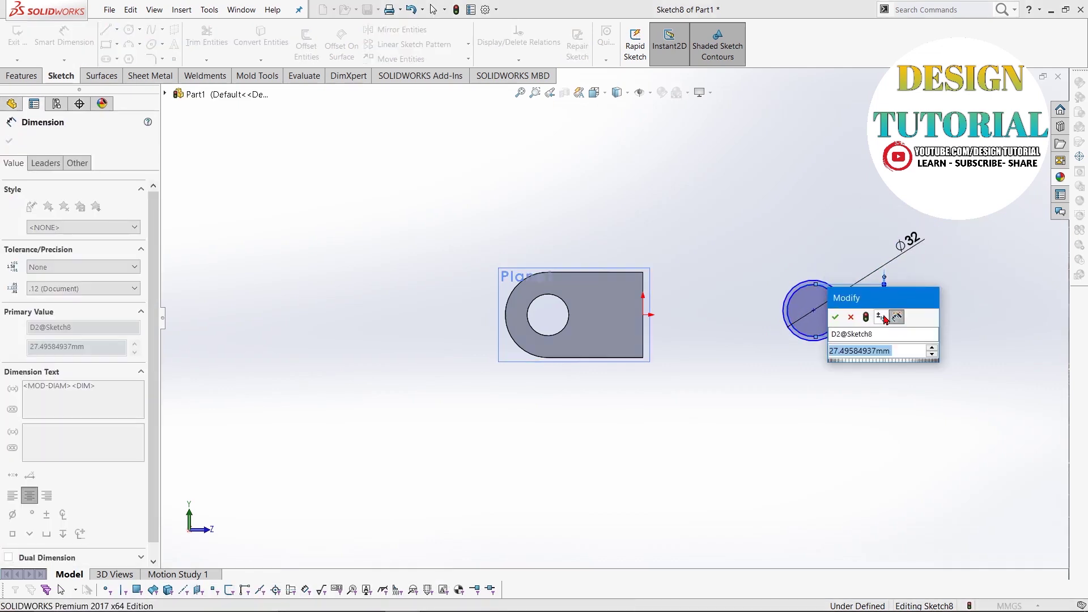
text(16)
key(Return)
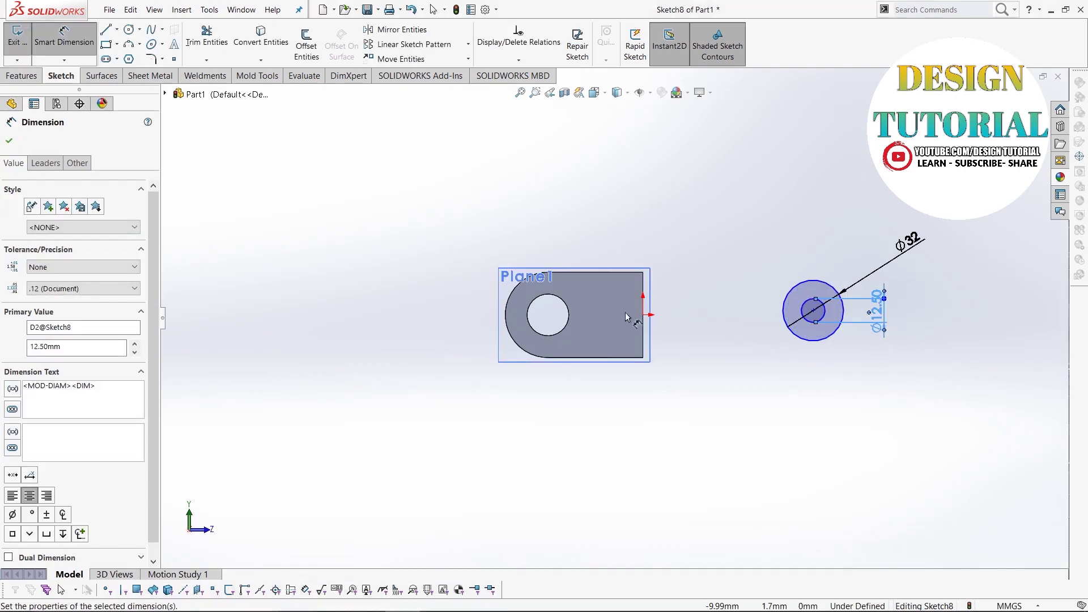
Dimension the horizontal distance from the origin to the circles' centre as 80 mm.
click(644, 316)
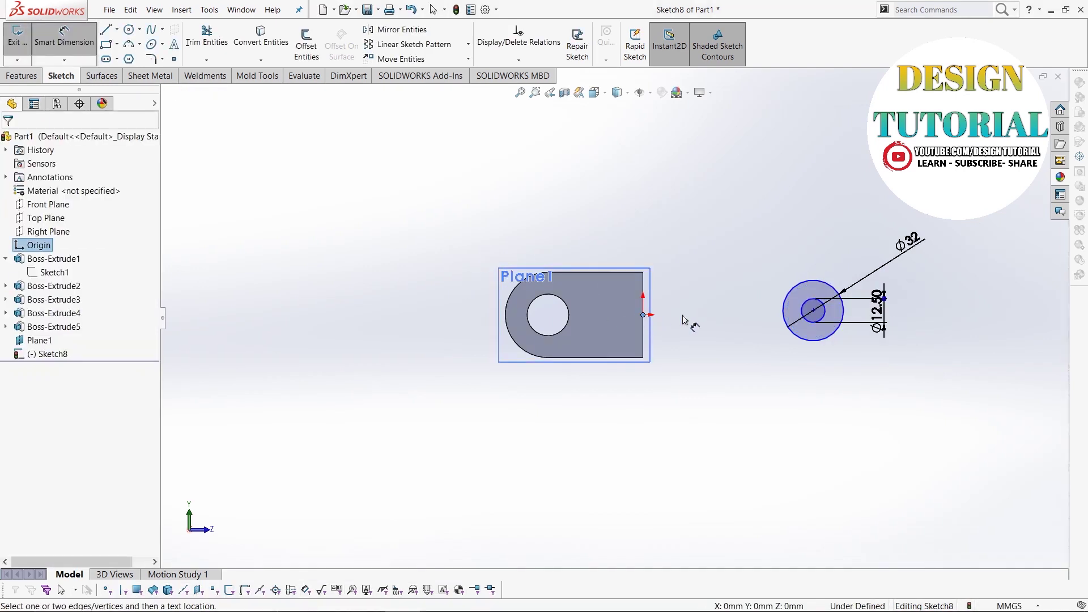
click(814, 314)
click(731, 210)
text(80)
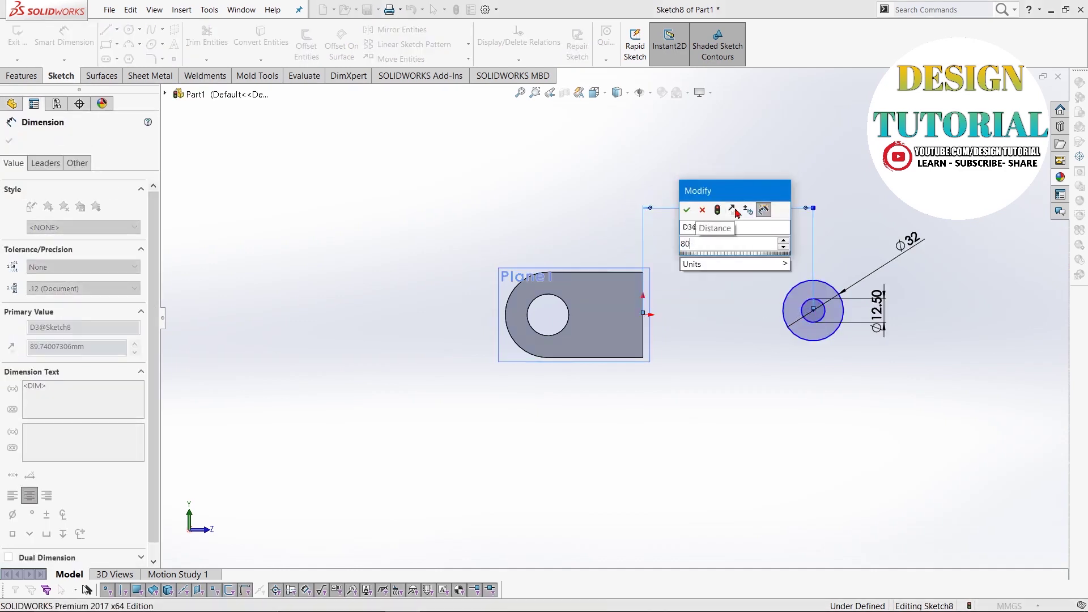
key(Return)
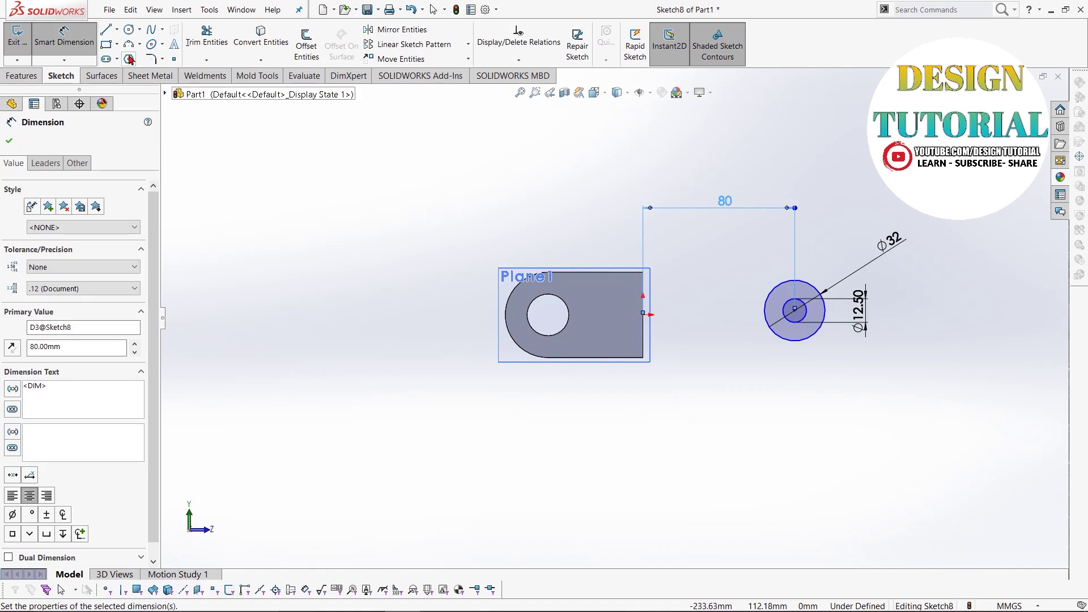
Sketch an 80 mm horizontal line from the block's upper end corner to a point directly above the circles' centre.
click(105, 32)
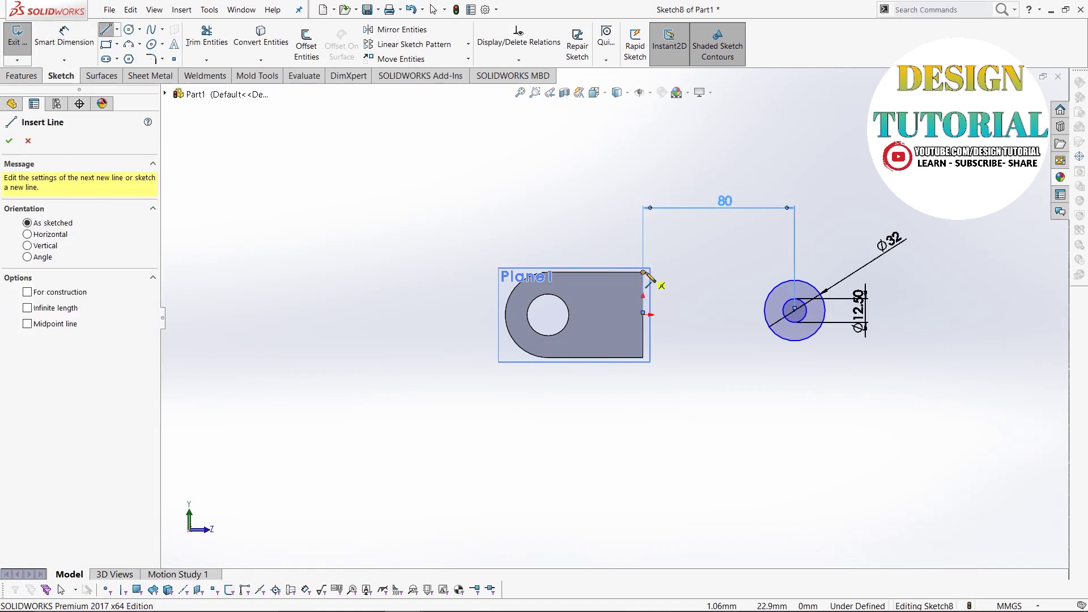
click(643, 272)
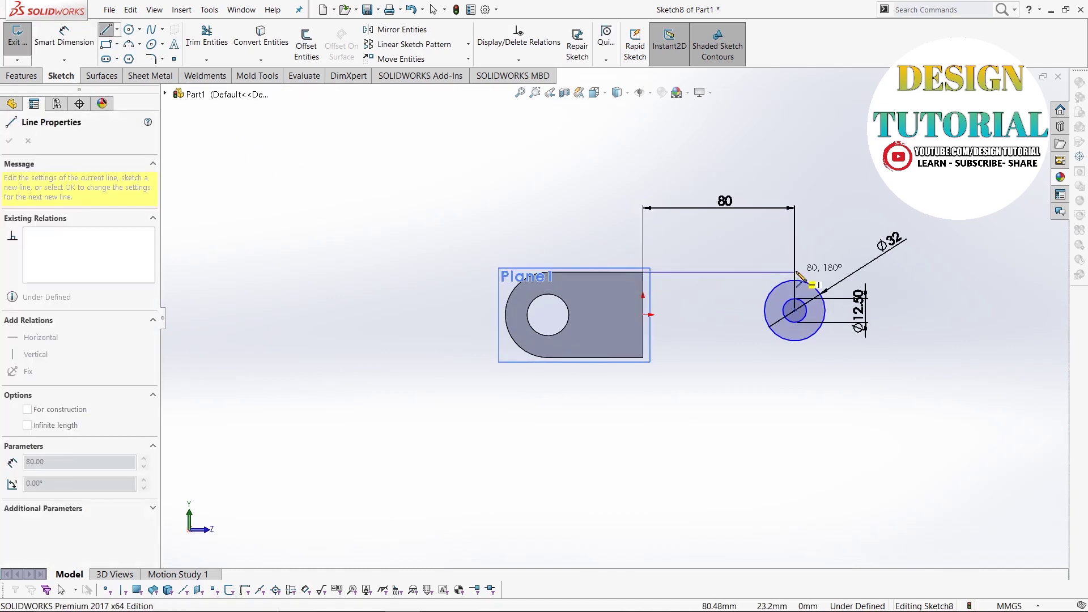
scroll(797, 275, down, 5)
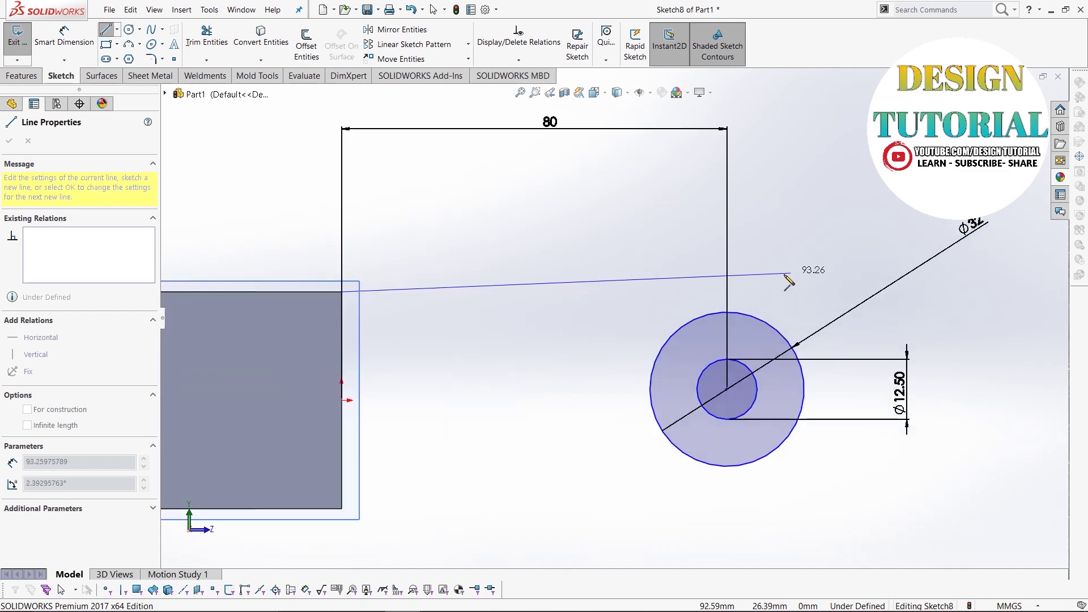
click(728, 294)
right_click(804, 241)
click(816, 244)
Add a coincident relation between the outer circle and the free endpoint of the horizontal line.
click(762, 316)
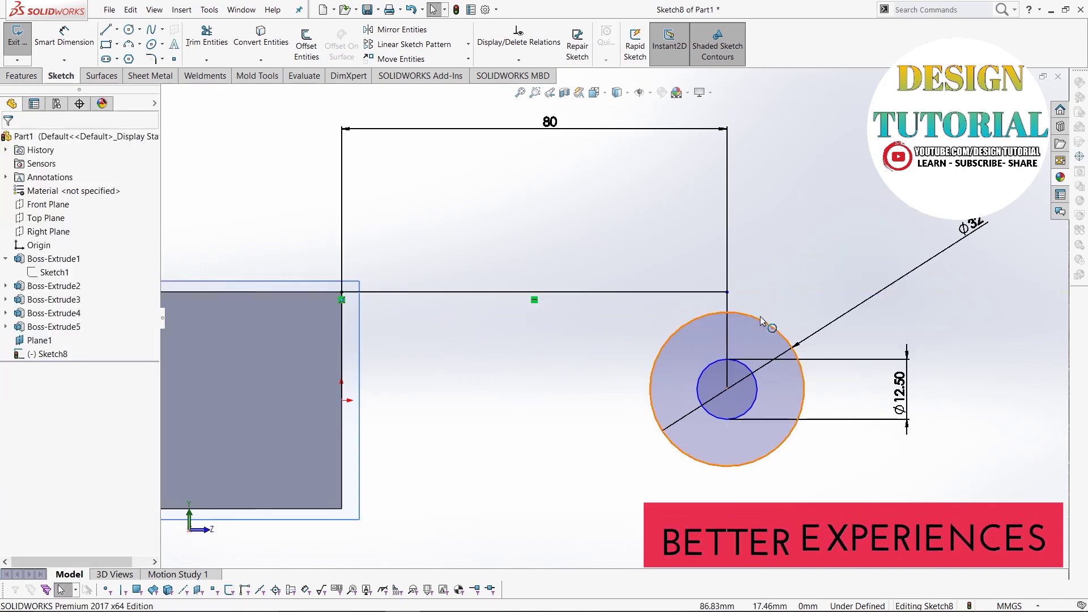
ctrl+click(727, 293)
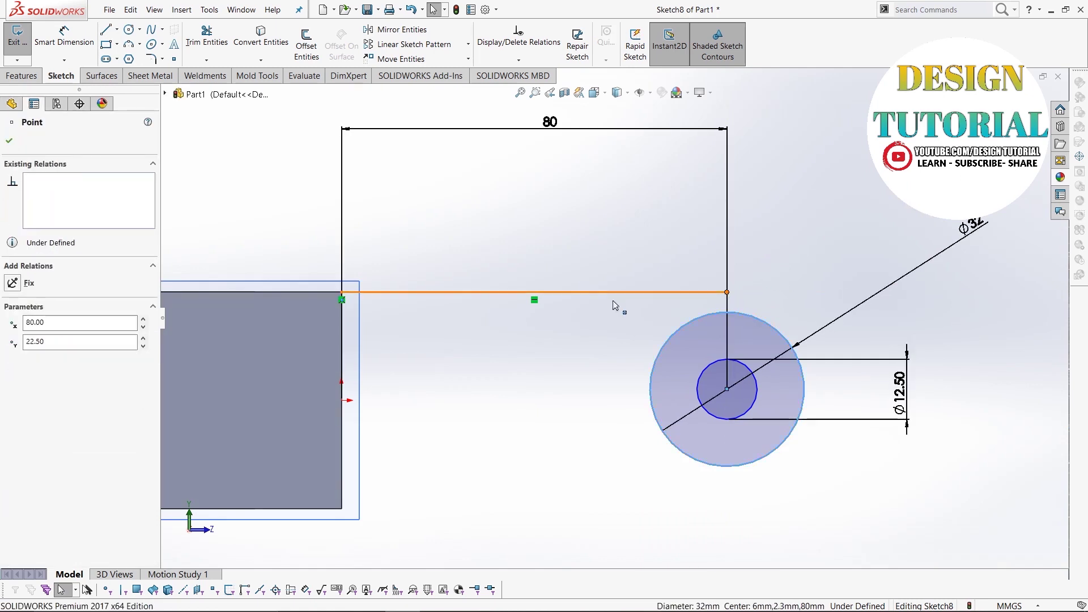
click(16, 361)
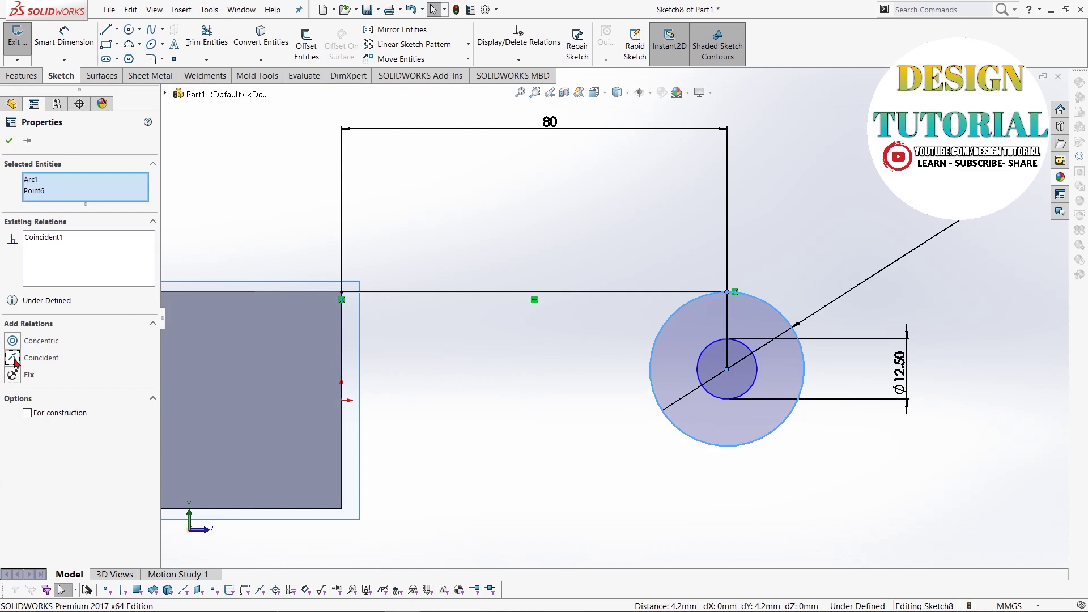
click(10, 142)
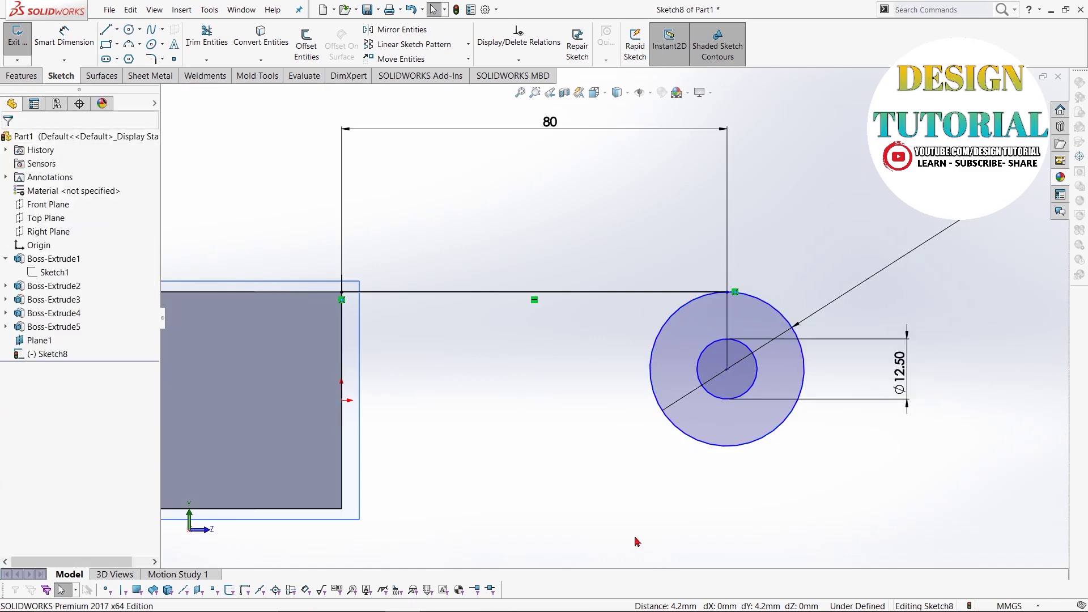
Sketch a line about 83.6 mm long from the block's lower end corner, tangent to the underside of the outer circle.
key(z)
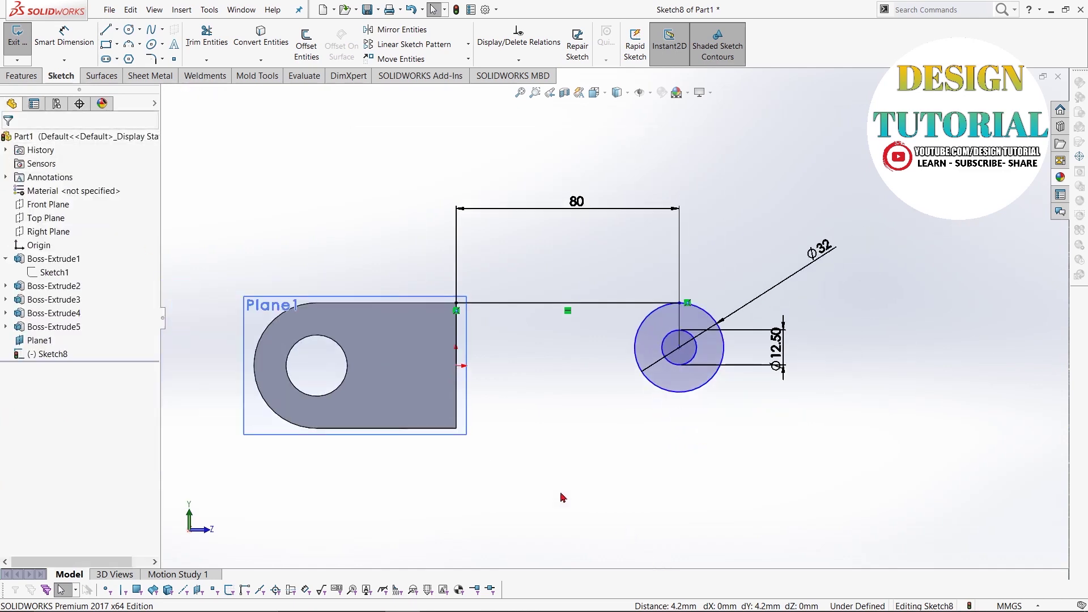
click(104, 33)
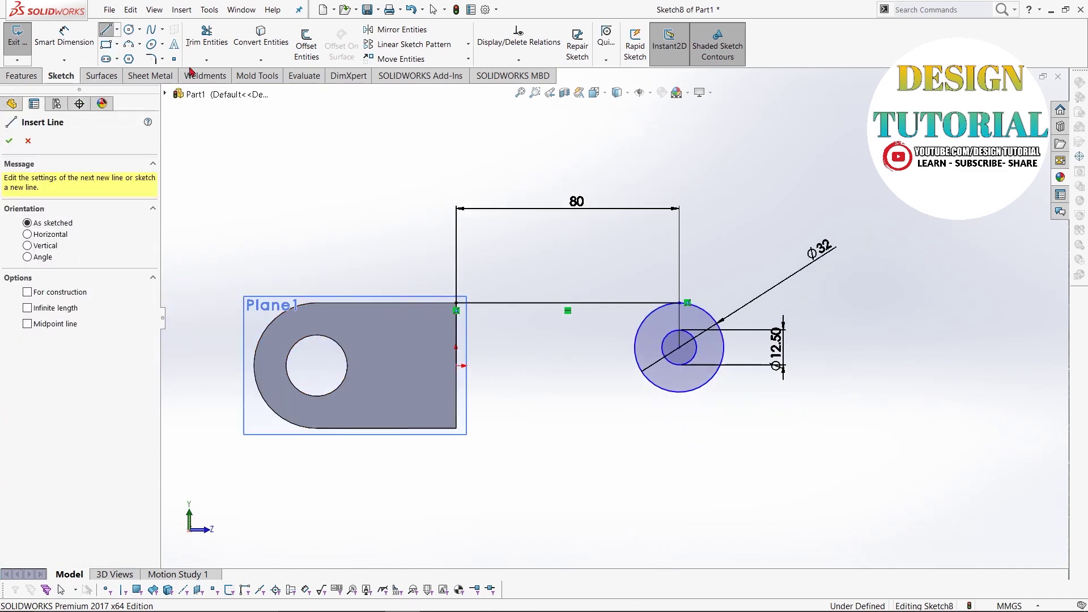
click(456, 429)
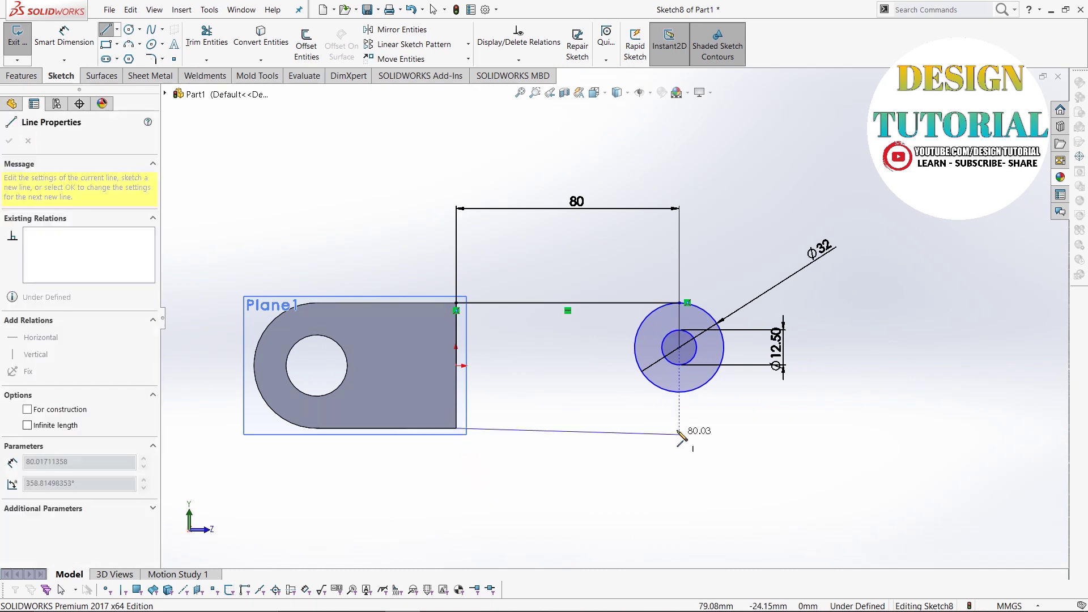
click(688, 396)
right_click(687, 396)
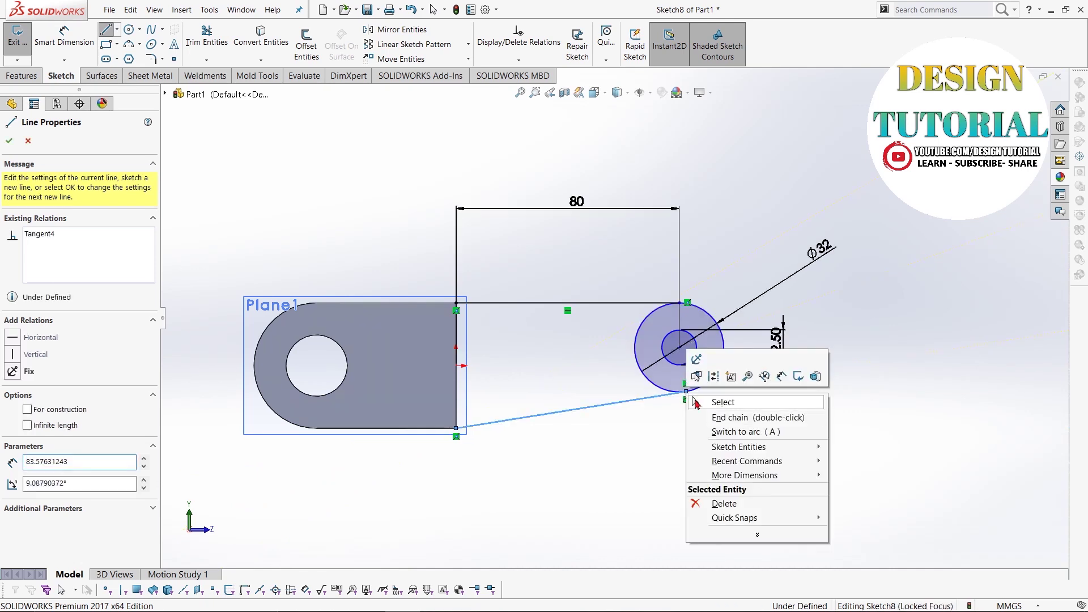
click(708, 400)
click(106, 28)
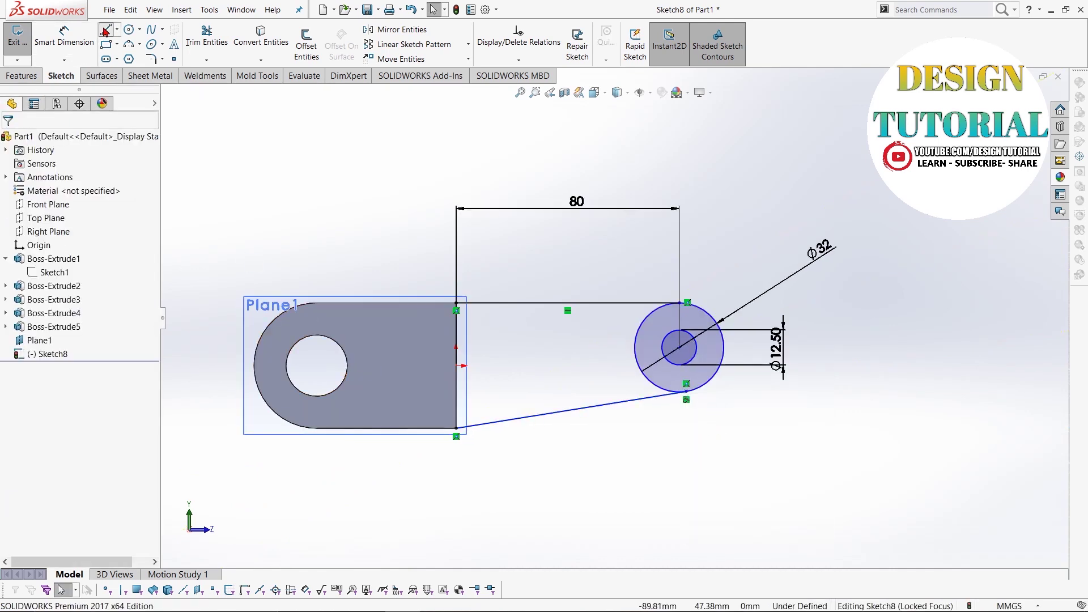
click(457, 429)
right_click(496, 392)
click(513, 397)
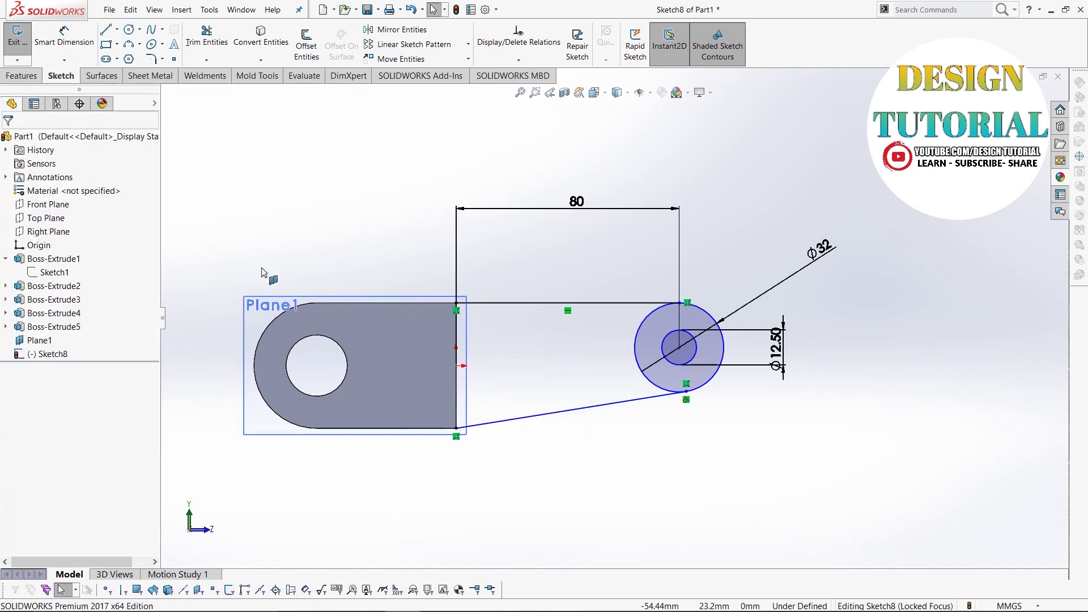
Sketch a 45 mm vertical line along the block's end edge, joining the start points of the sloped and horizontal lines.
click(106, 29)
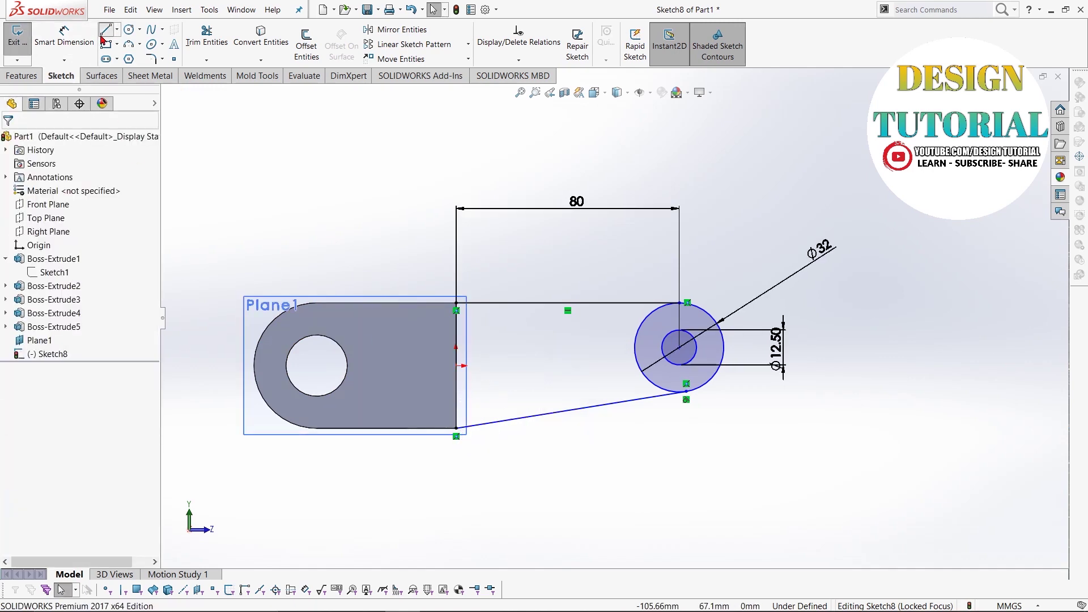
click(456, 429)
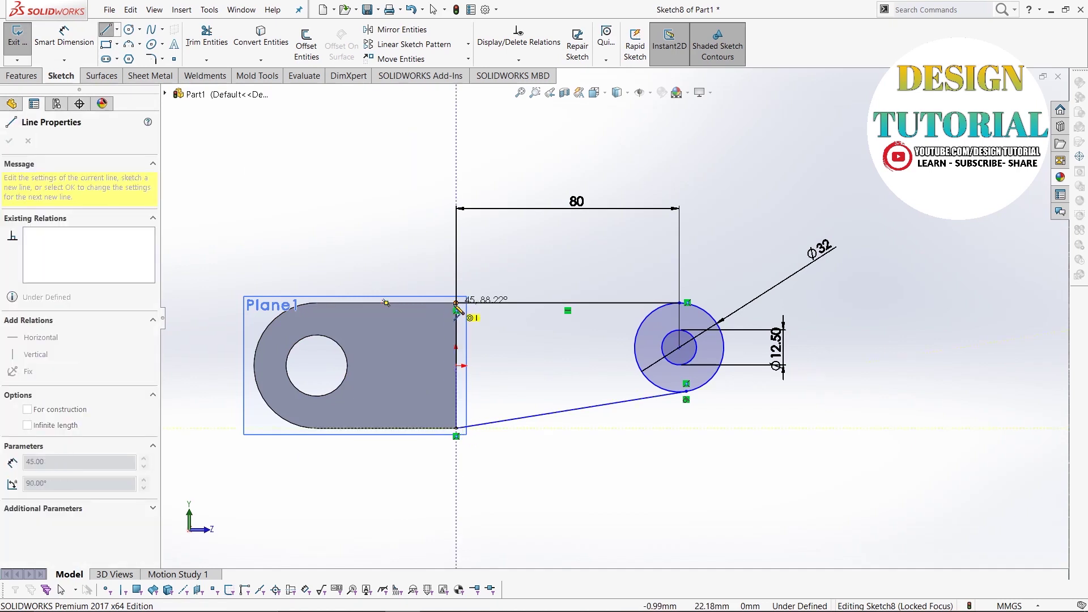
click(456, 304)
right_click(499, 338)
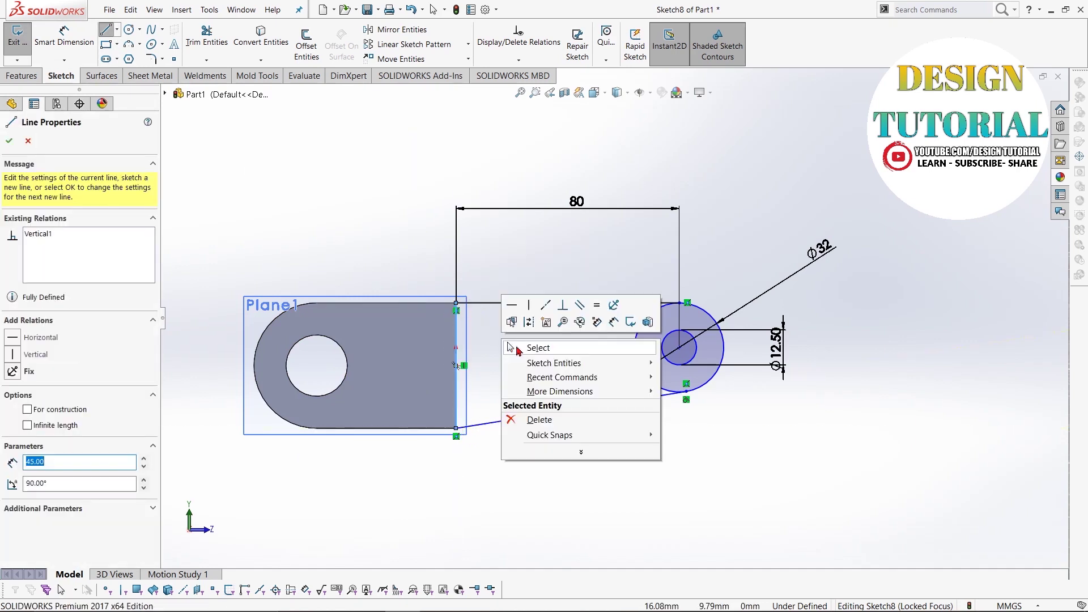
click(518, 347)
Sketch a circle about 17.8 mm in diameter inside the arm outline, midway between the block and the eye, level with the eye's centre.
click(128, 30)
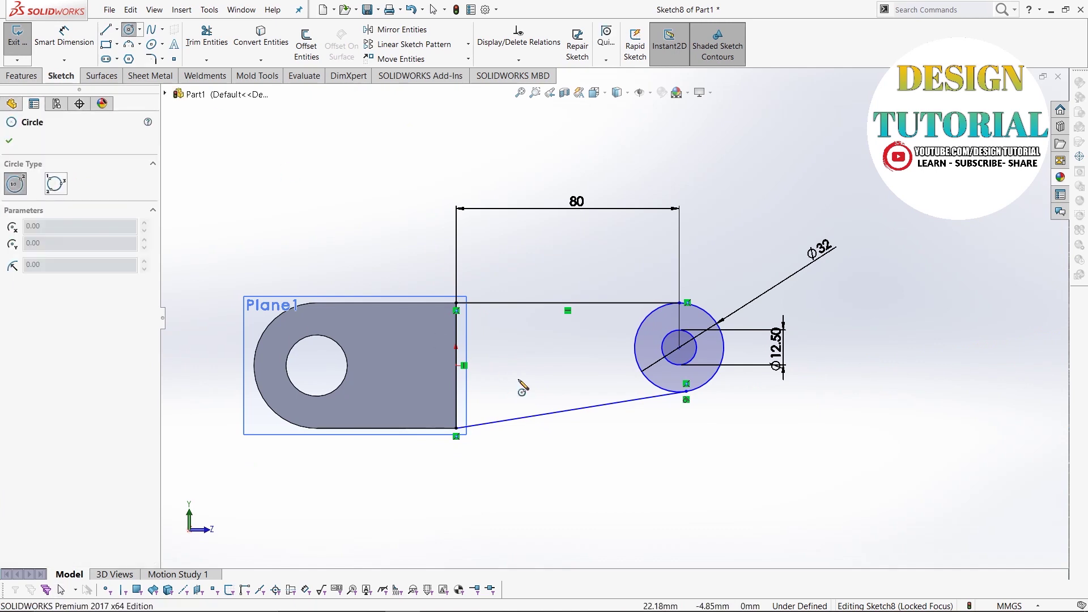
click(564, 347)
click(588, 347)
right_click(592, 243)
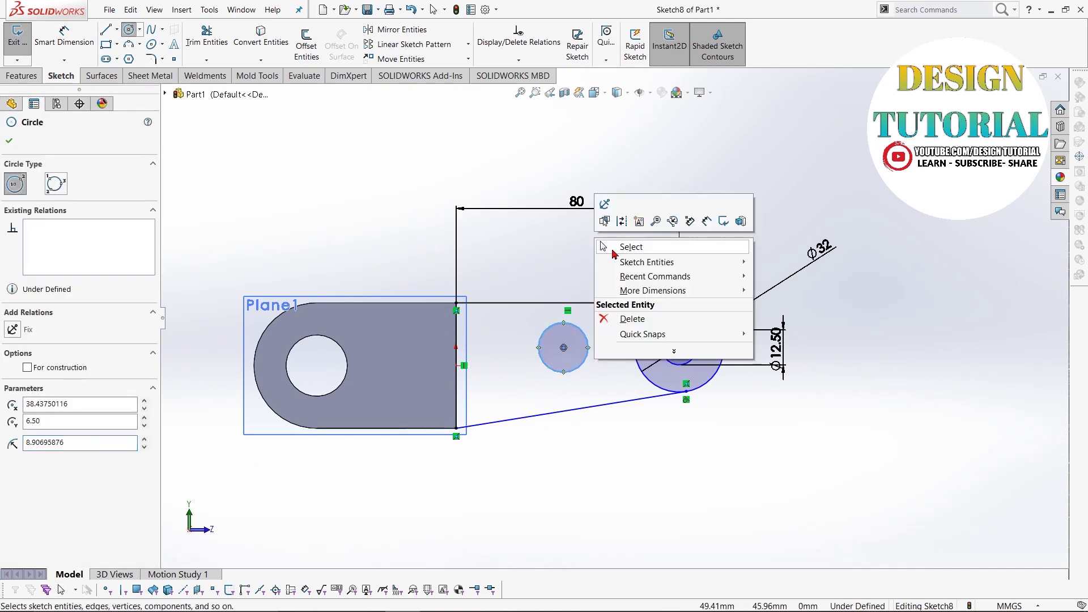
click(613, 249)
Dimension the new middle circle's diameter as 12.5 mm.
click(64, 37)
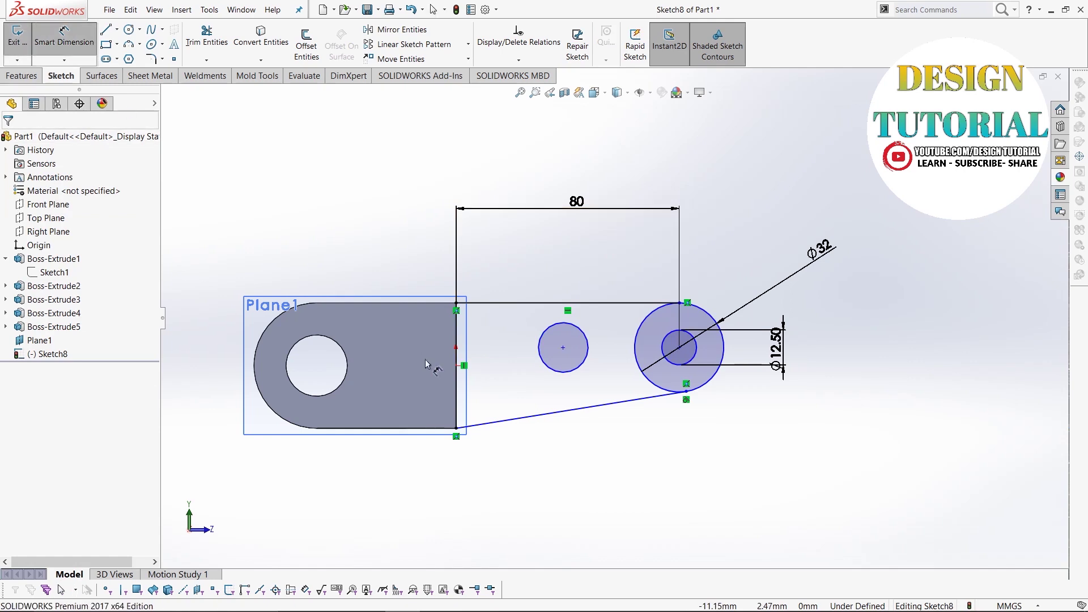
click(538, 355)
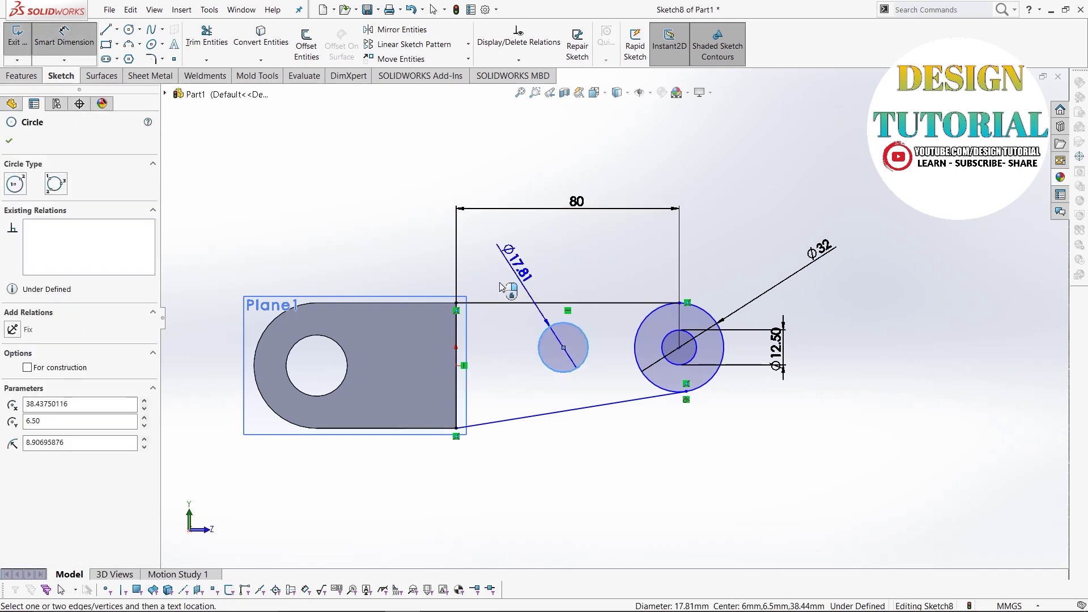
click(389, 244)
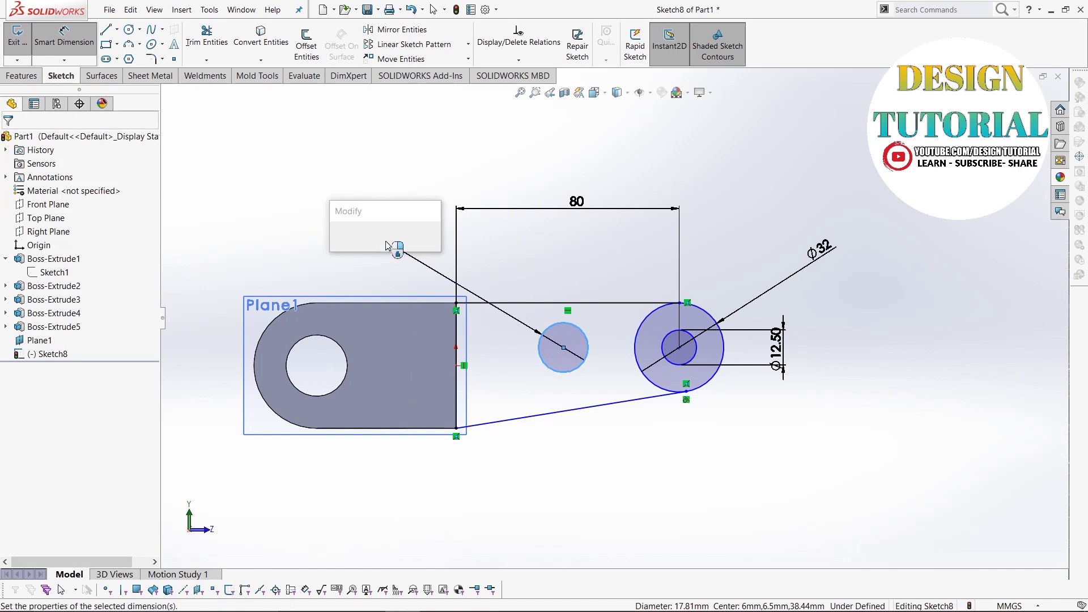
text(12.5)
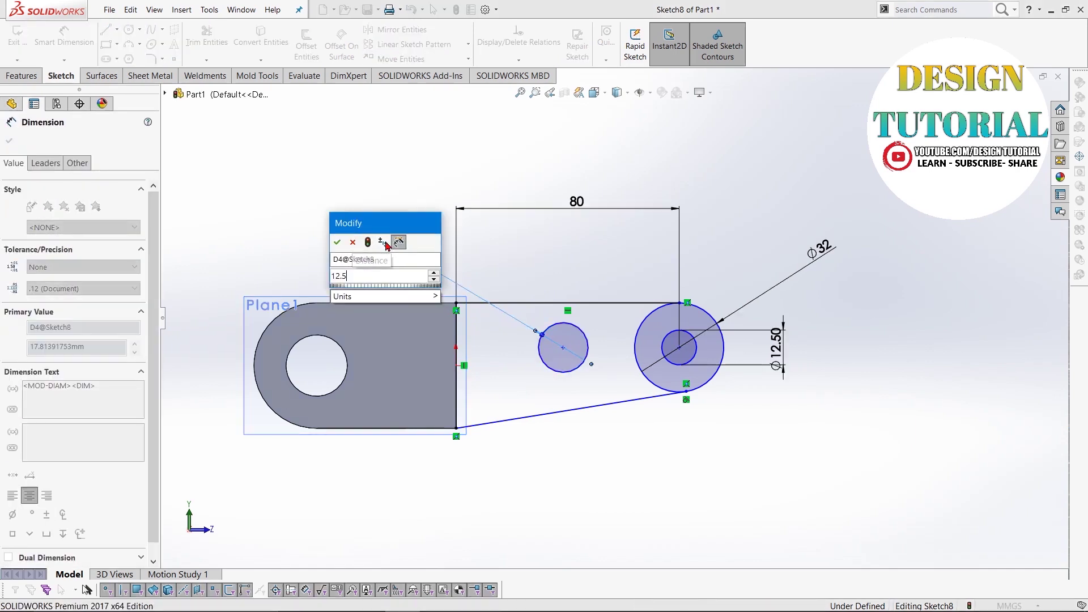
key(Return)
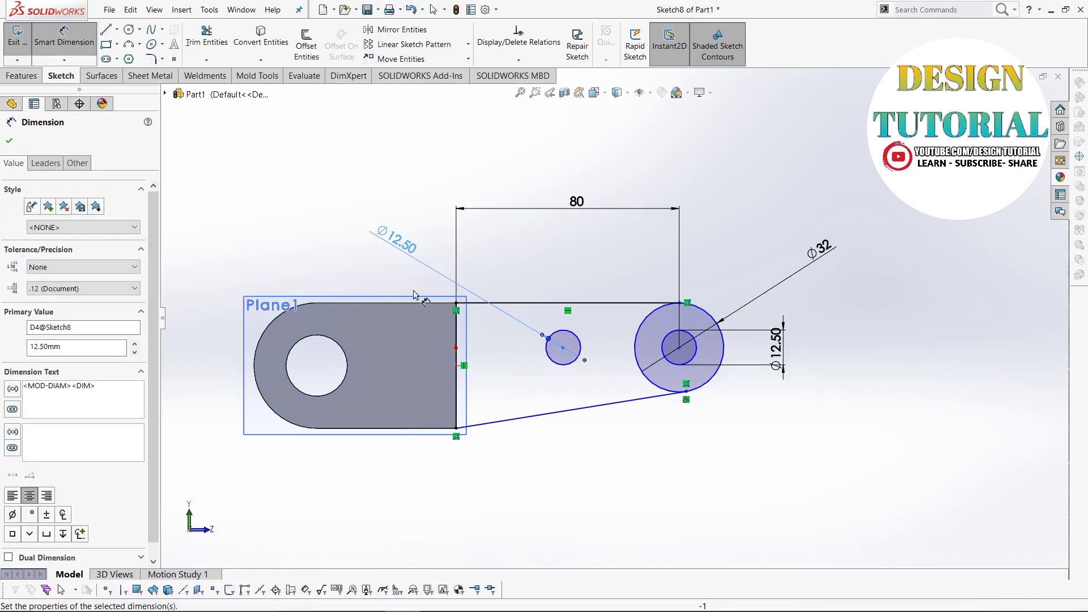
Dimension the horizontal distance between the middle circle's centre and the eye's centre as 35 mm.
click(679, 348)
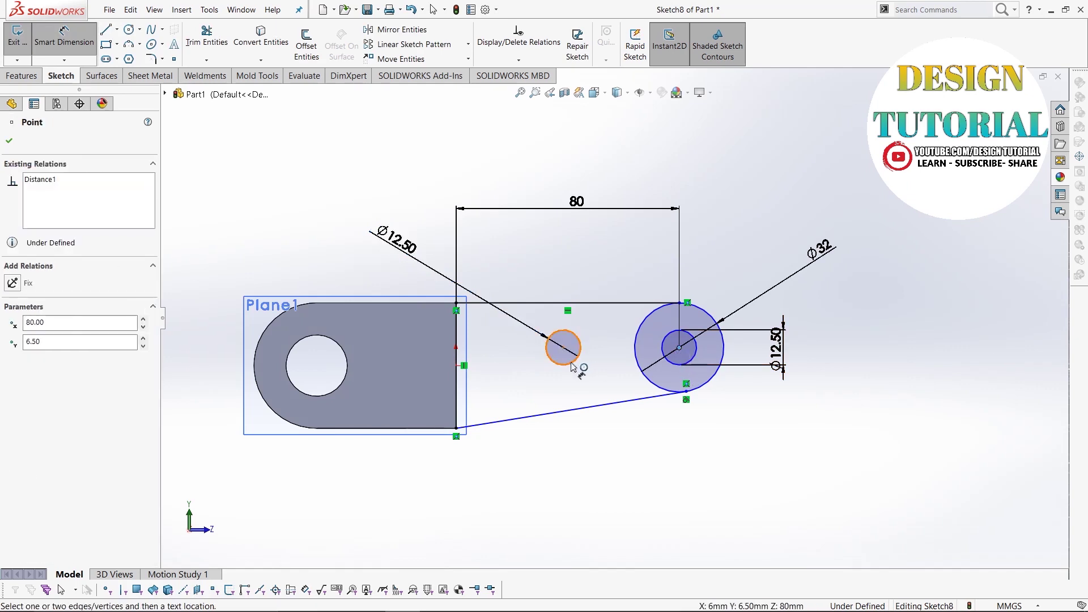
click(564, 348)
click(612, 271)
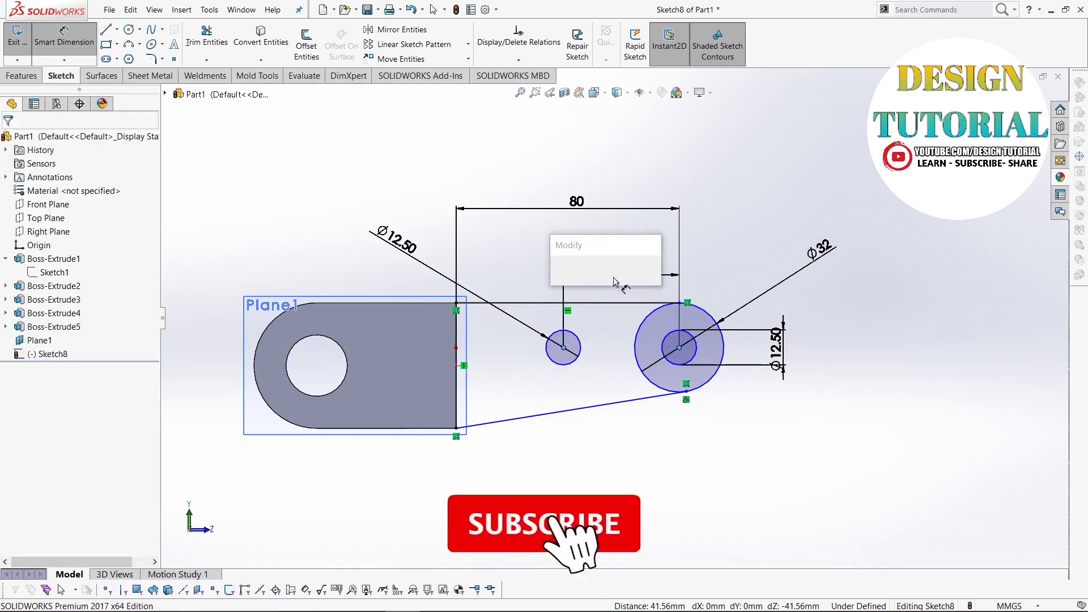
text(35)
key(Return)
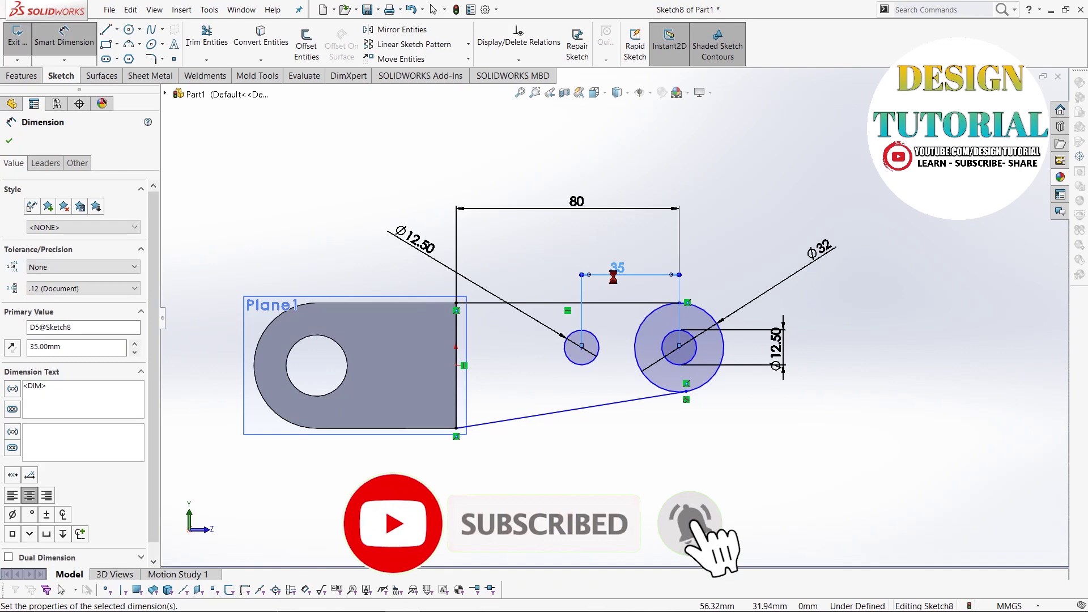
click(10, 142)
Trim away the inner portion of the 32 mm circle so only the arm's rounded end arc remains.
click(206, 37)
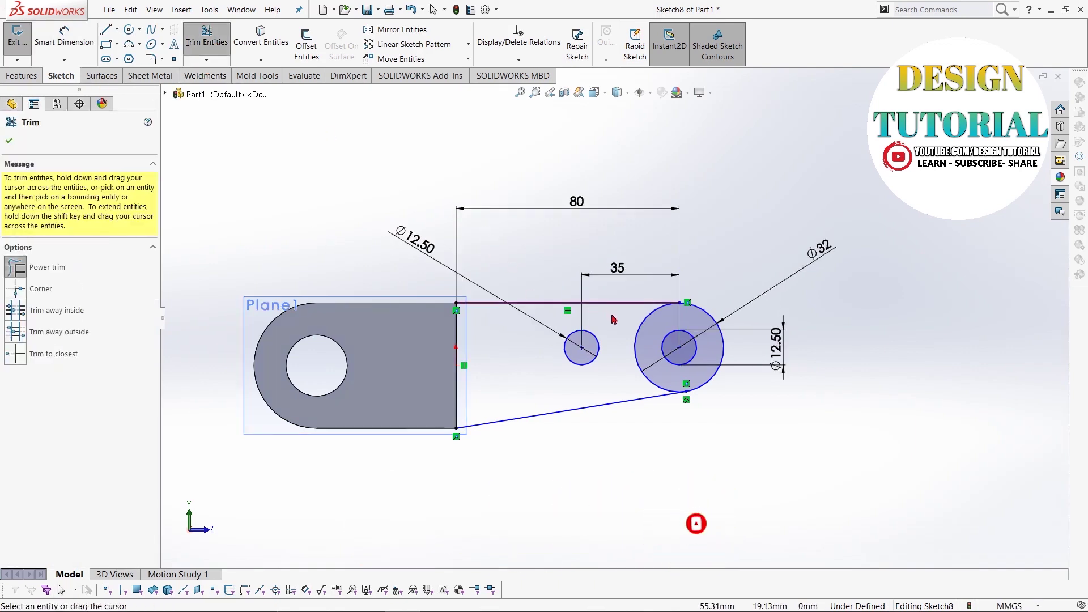
drag(638, 351, 636, 368)
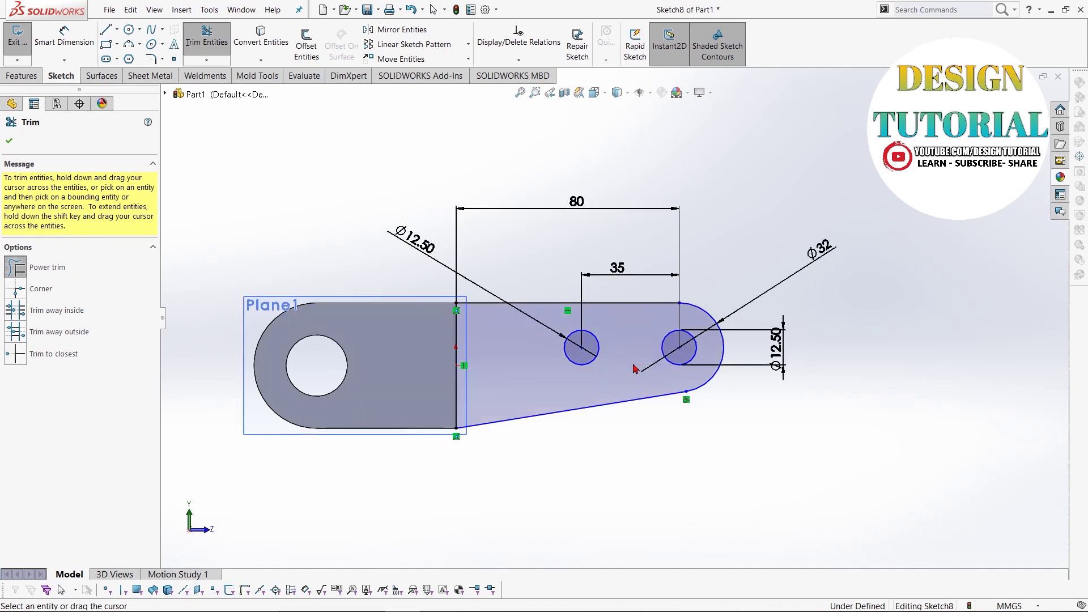
click(9, 141)
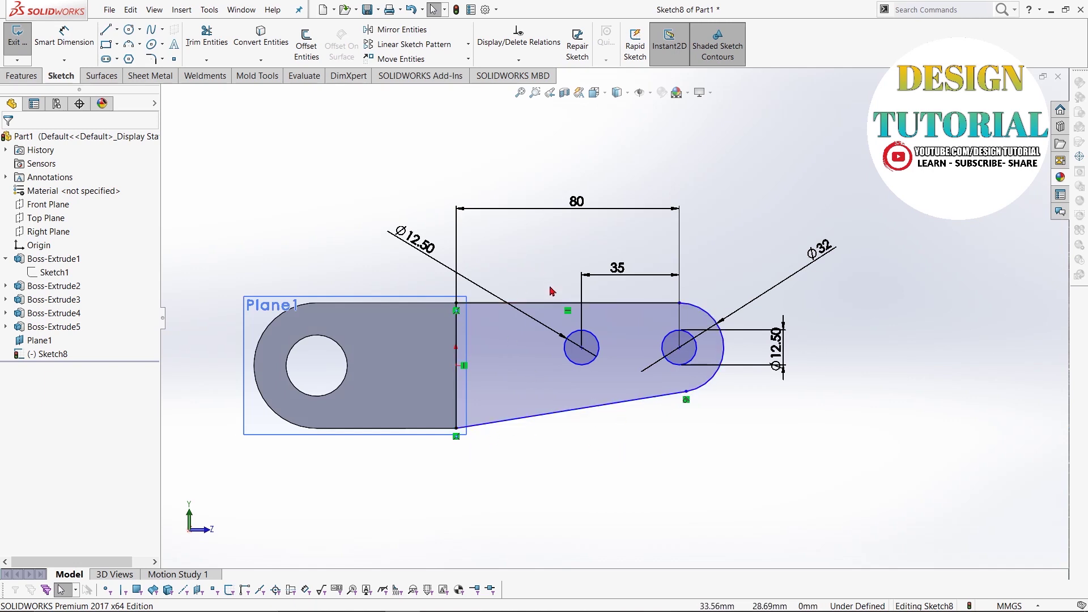
Add a tangent relation between the 80 mm horizontal line and the arm's end arc.
click(562, 303)
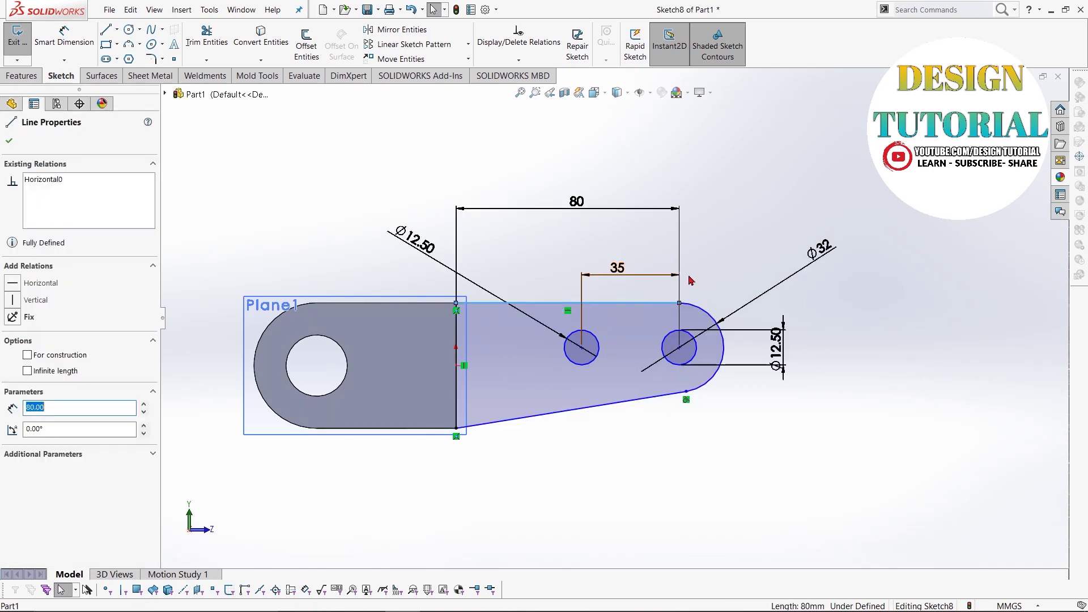
ctrl+click(708, 316)
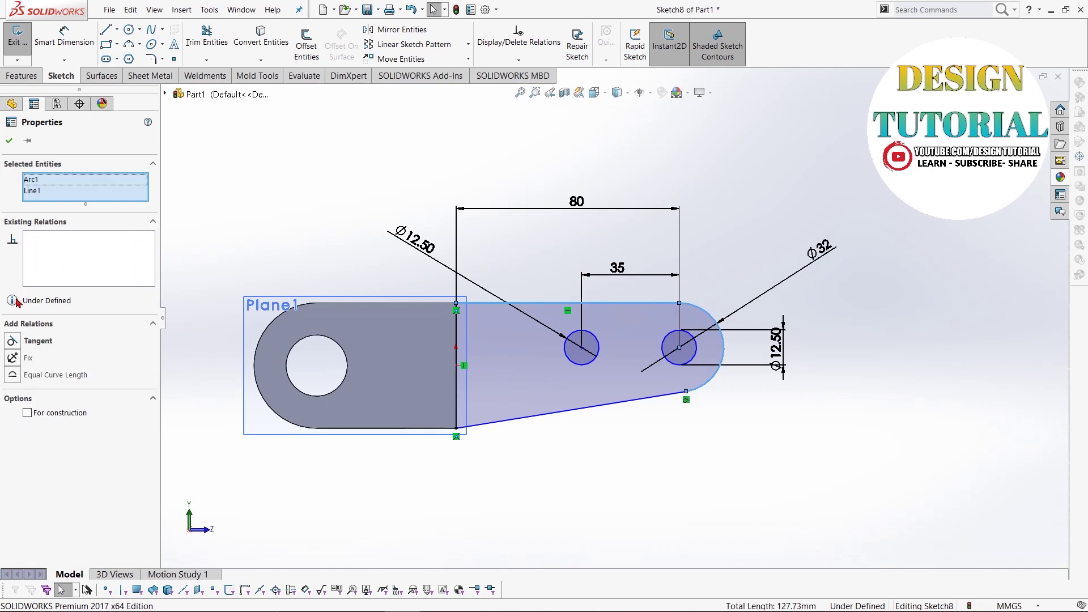
click(12, 341)
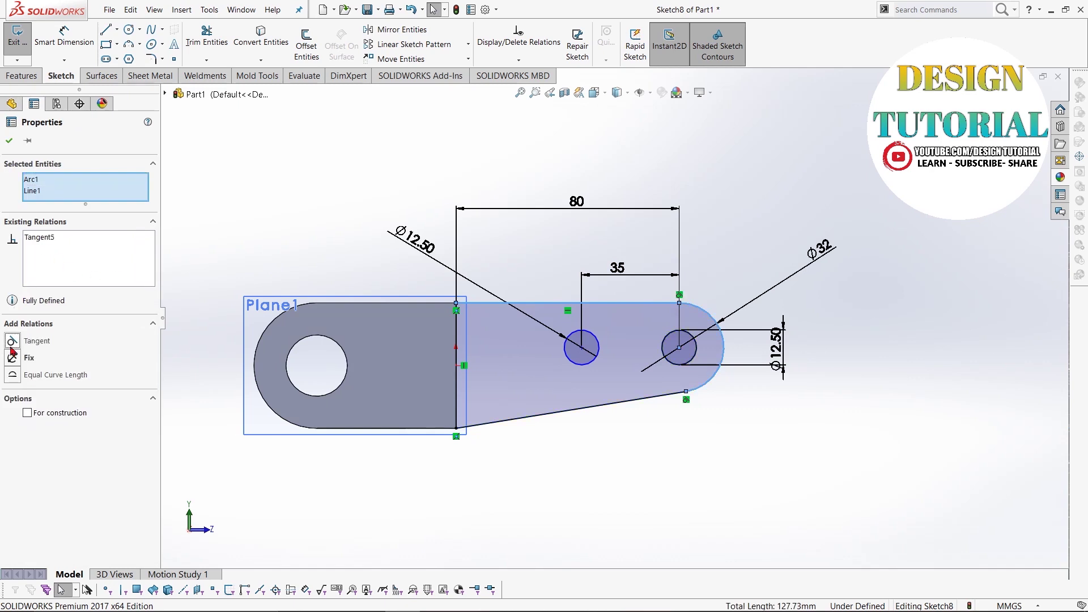
click(8, 142)
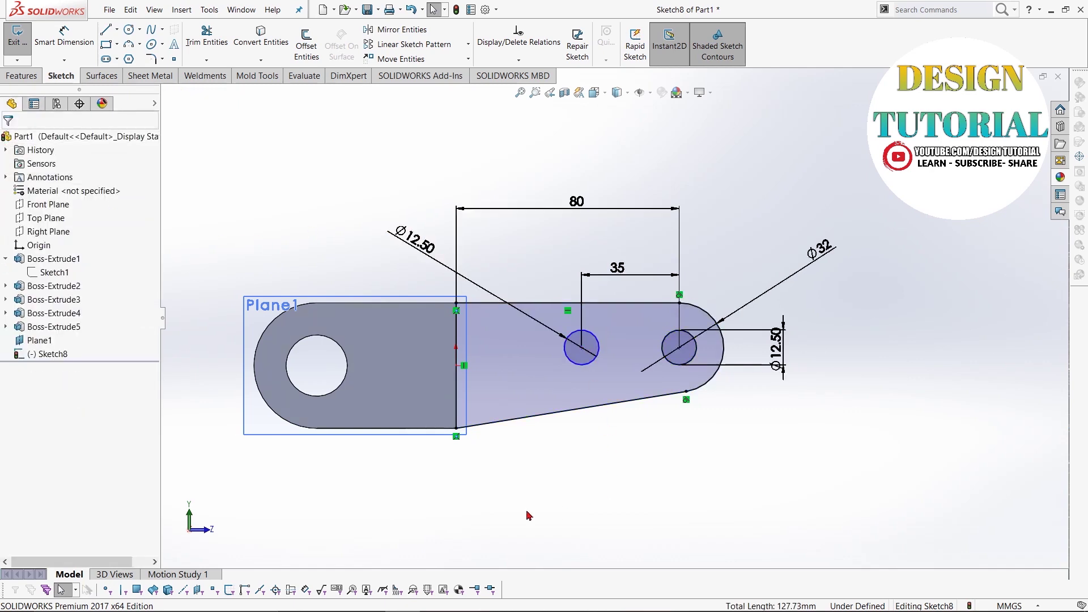
Add a horizontal relation between the centres of the two 12.5 mm circles.
click(582, 349)
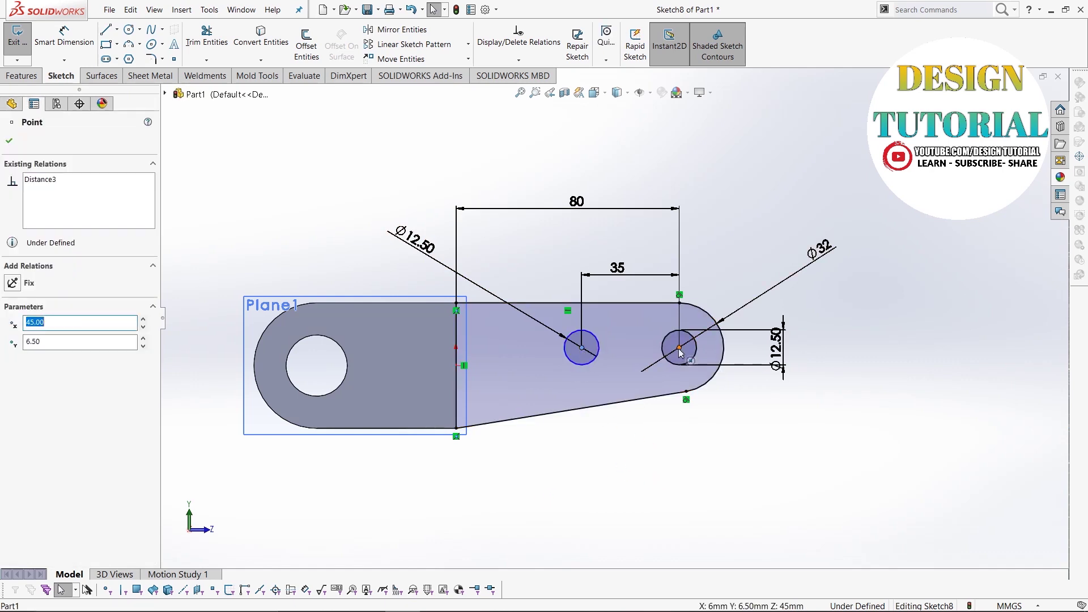
ctrl+click(679, 349)
click(12, 343)
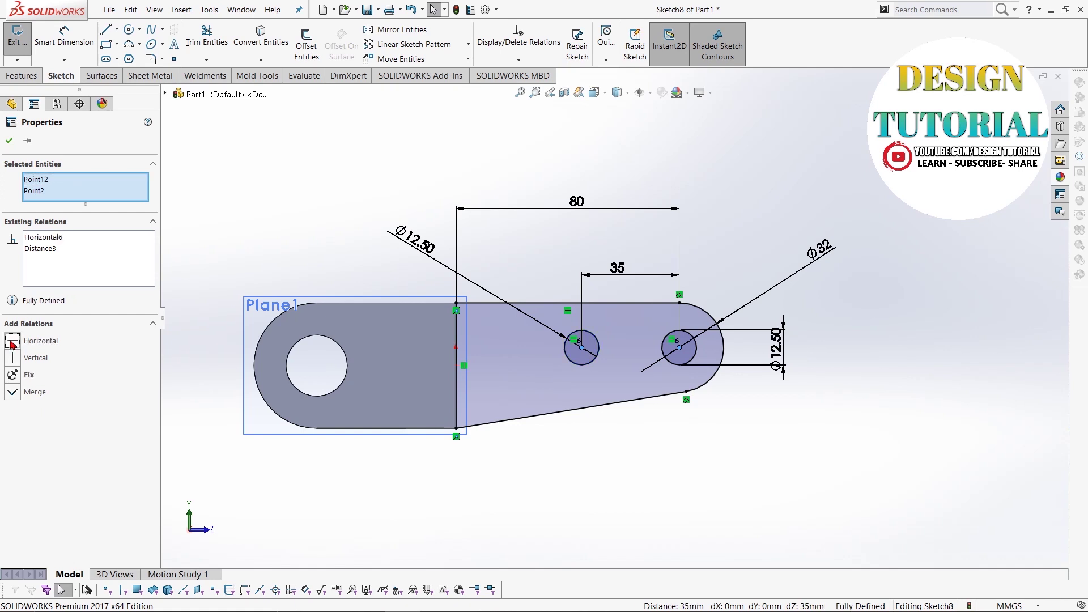
click(11, 146)
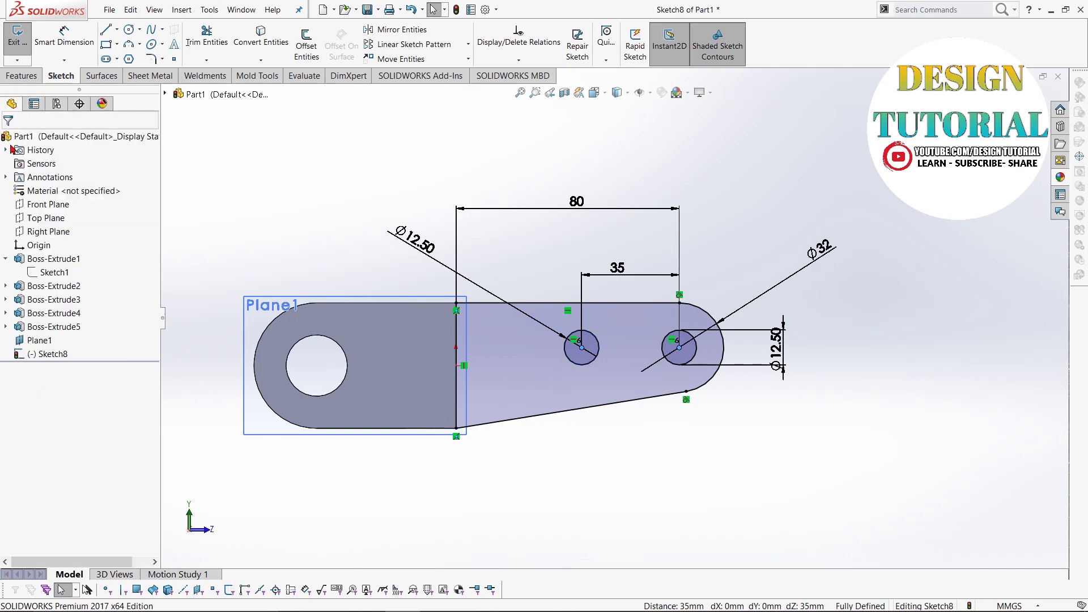
Extrude the arm profile 12 mm blind in the reversed direction, merging it with the fork body.
click(13, 77)
click(23, 41)
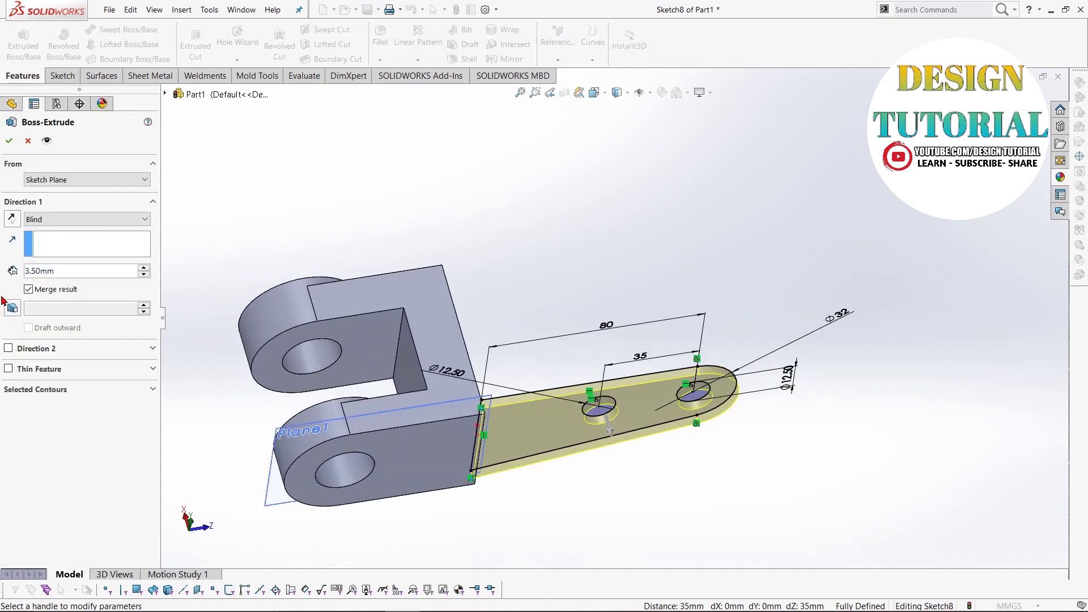
click(12, 221)
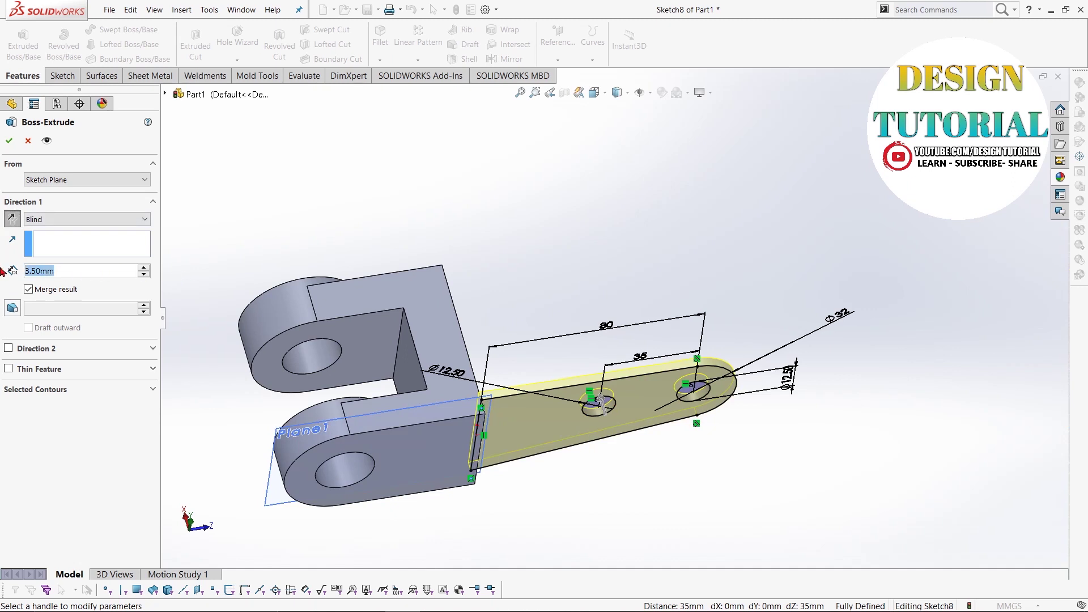
text(1)
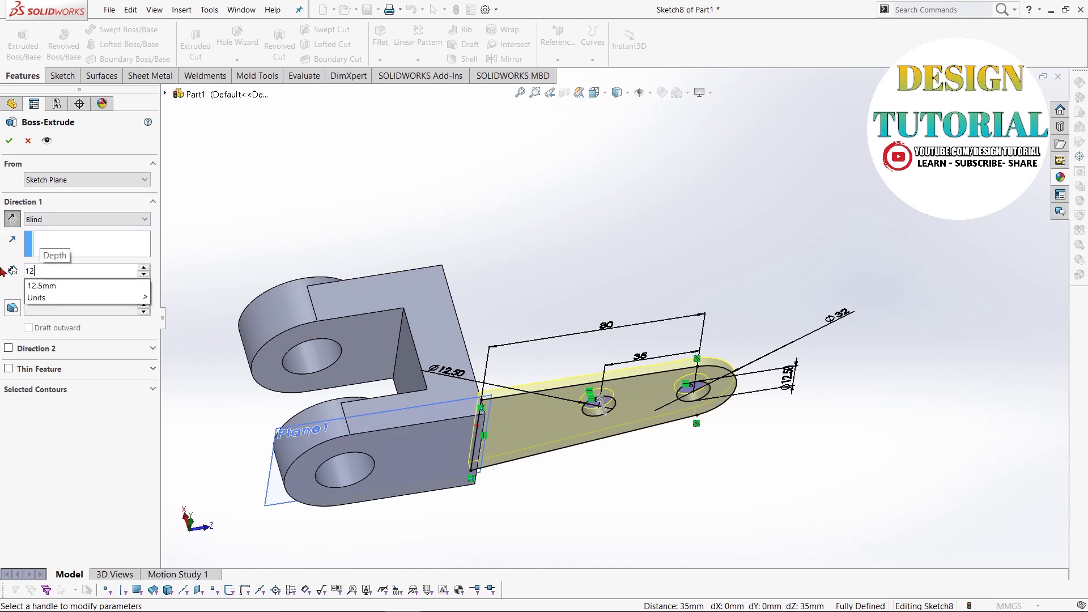
text(2)
key(Return)
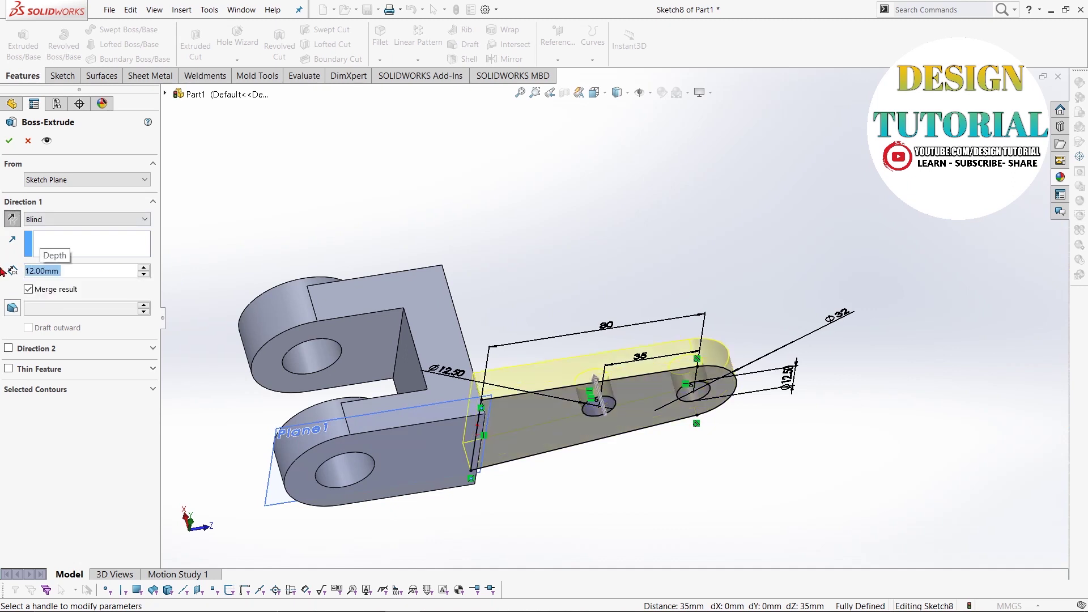
click(9, 141)
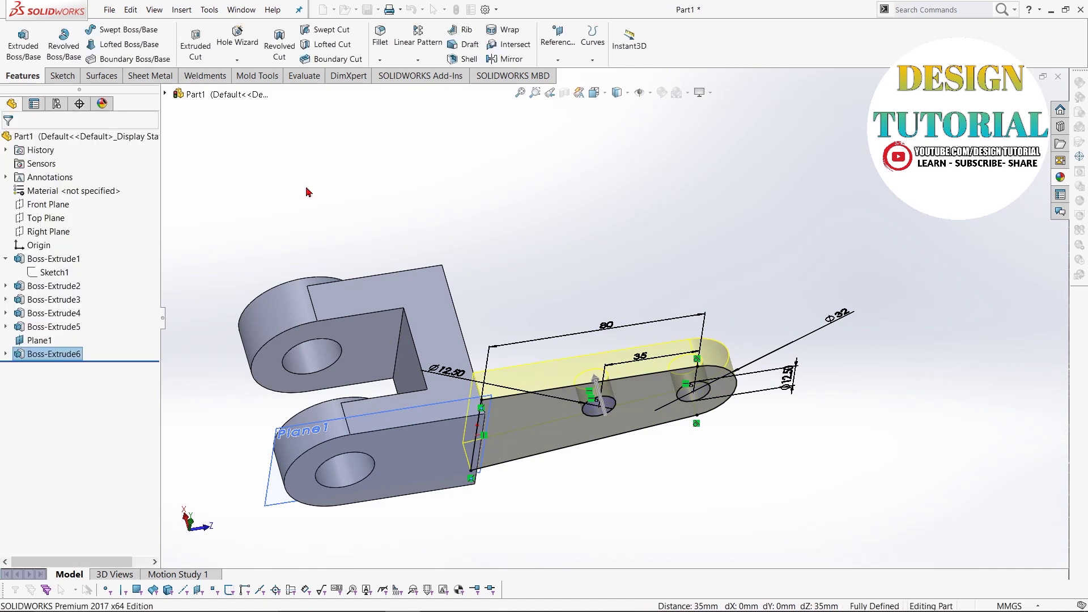
click(485, 195)
Start a sketch on the outer flat face of the fork plate and view it face-on.
mouse_move(532, 232)
middle_down()
mouse_move(552, 224)
mouse_move(547, 233)
middle_up()
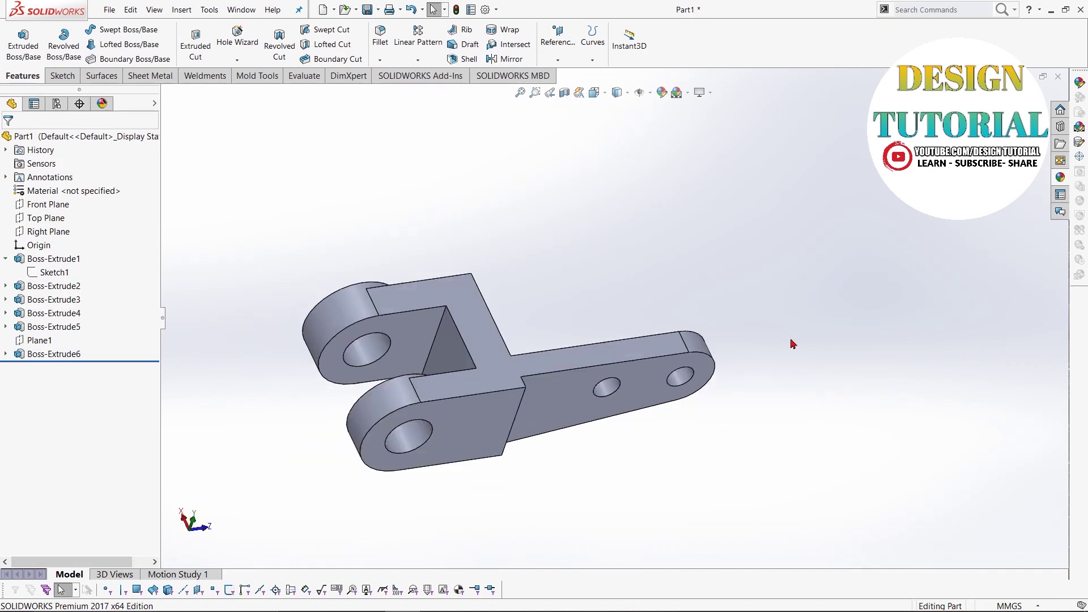
key(ctrl+8)
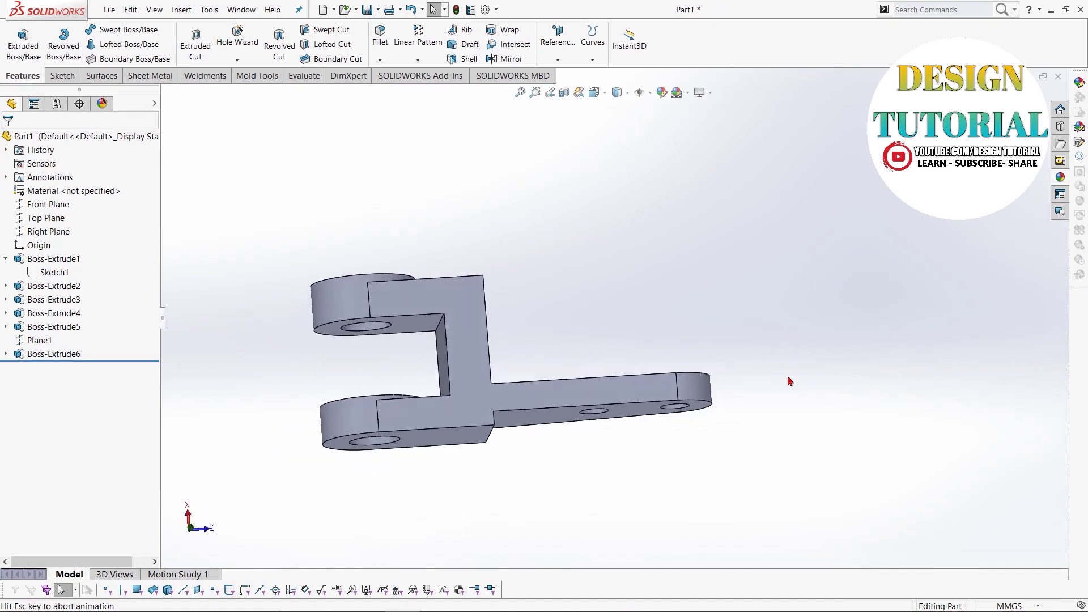
middle_drag(557, 492, 556, 246)
click(459, 371)
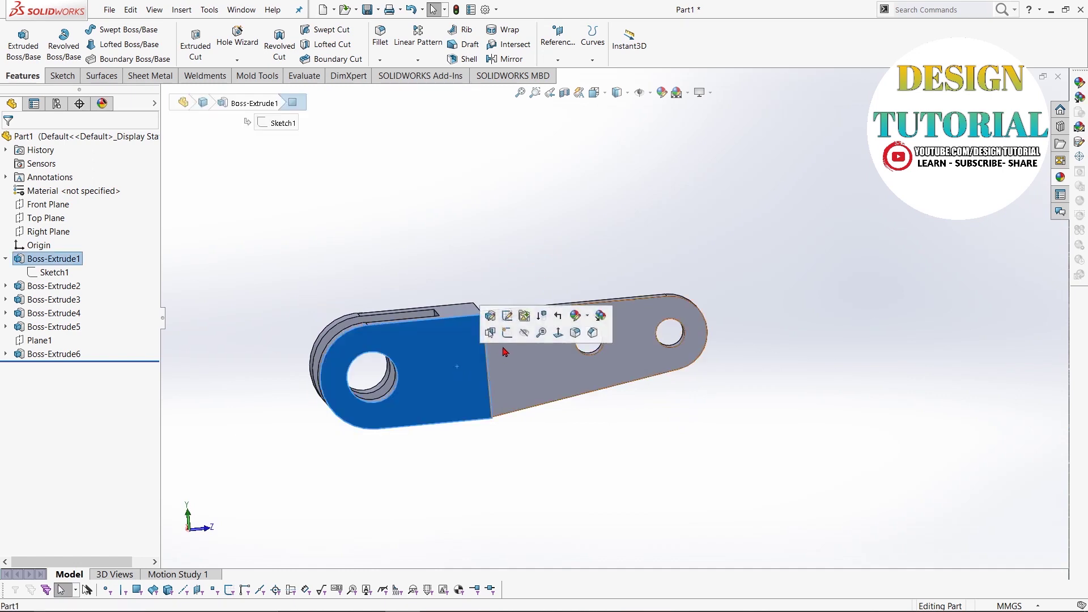
click(507, 316)
key(ctrl+8)
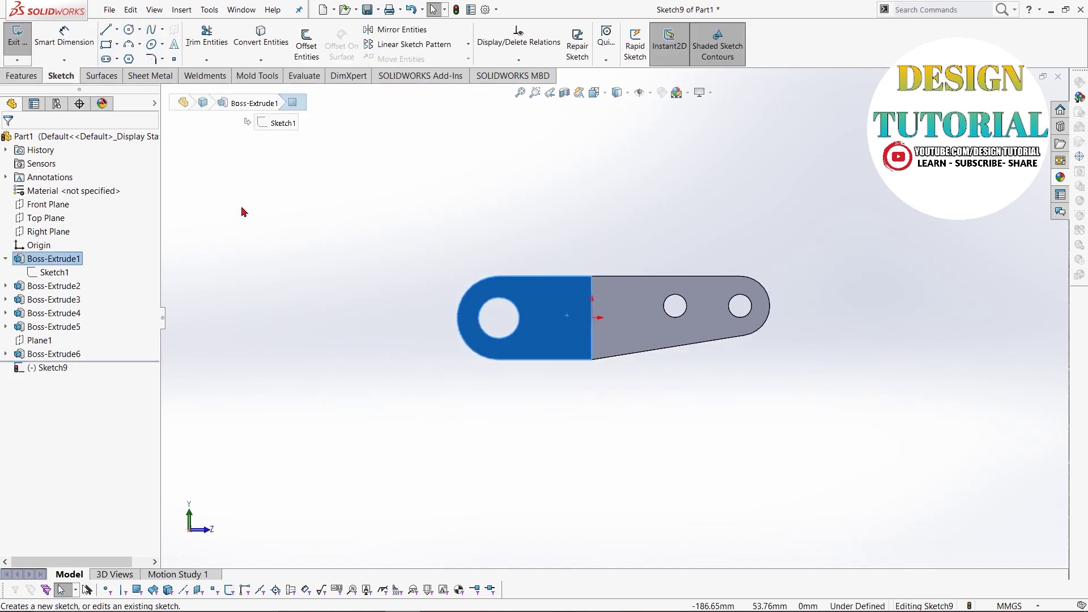
Sketch two concentric circles about 47.5 mm and 27 mm in diameter, up and outward from the plate's rounded end.
key(c)
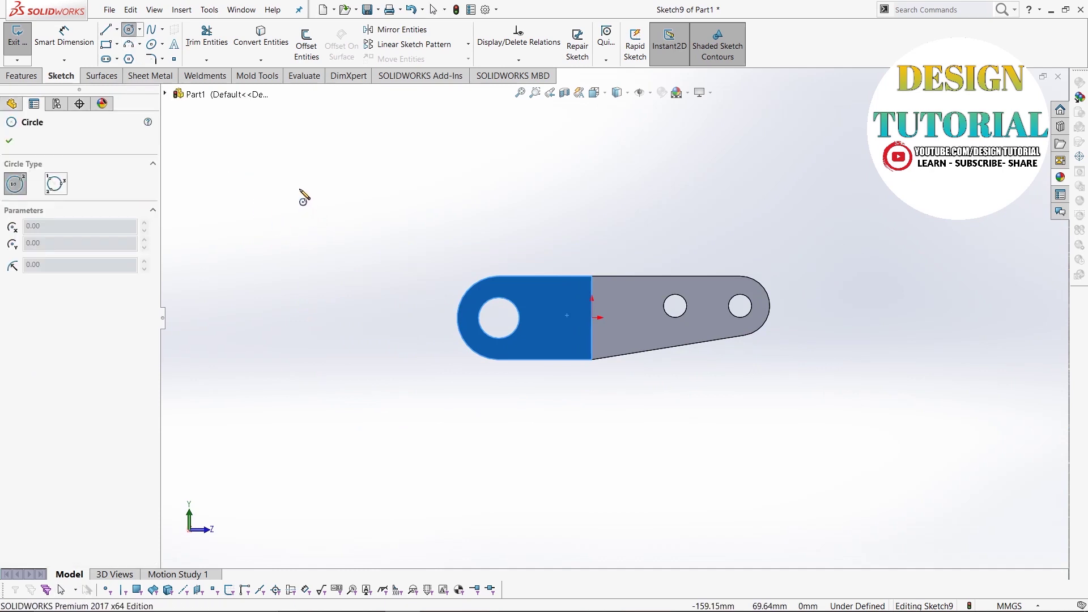
click(311, 178)
click(345, 207)
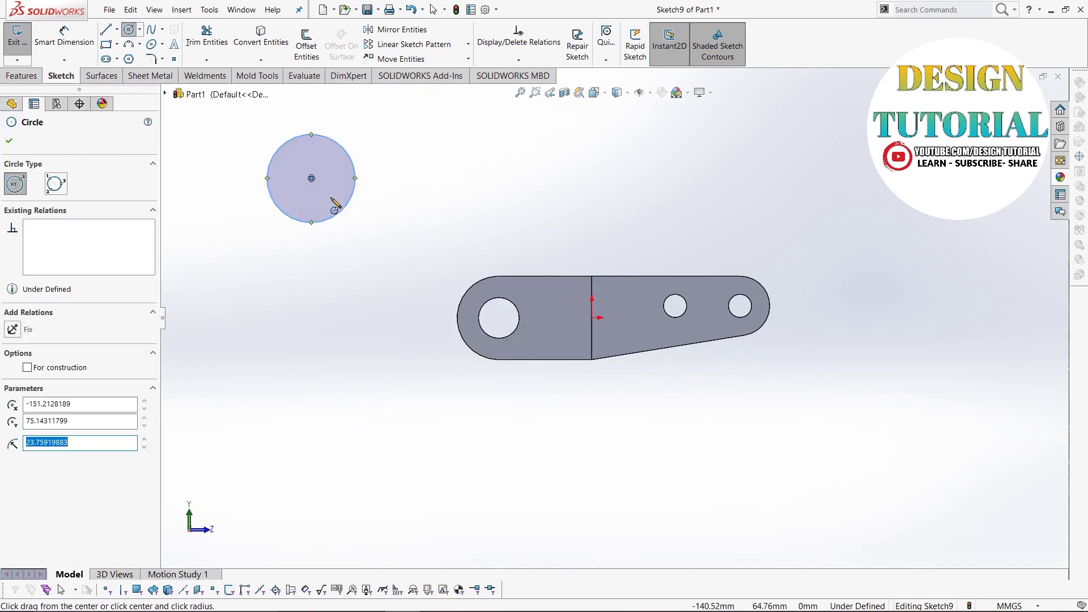
click(311, 178)
click(336, 183)
right_click(392, 170)
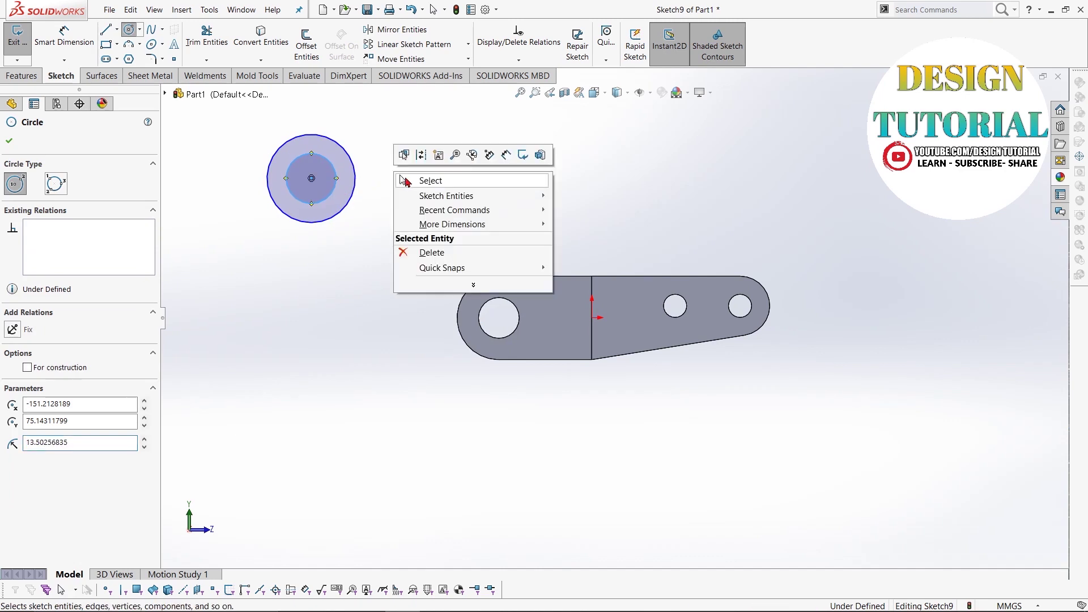
click(409, 182)
Dimension the inner circle's diameter as 14 mm and the outer circle's diameter as 40 mm.
click(64, 35)
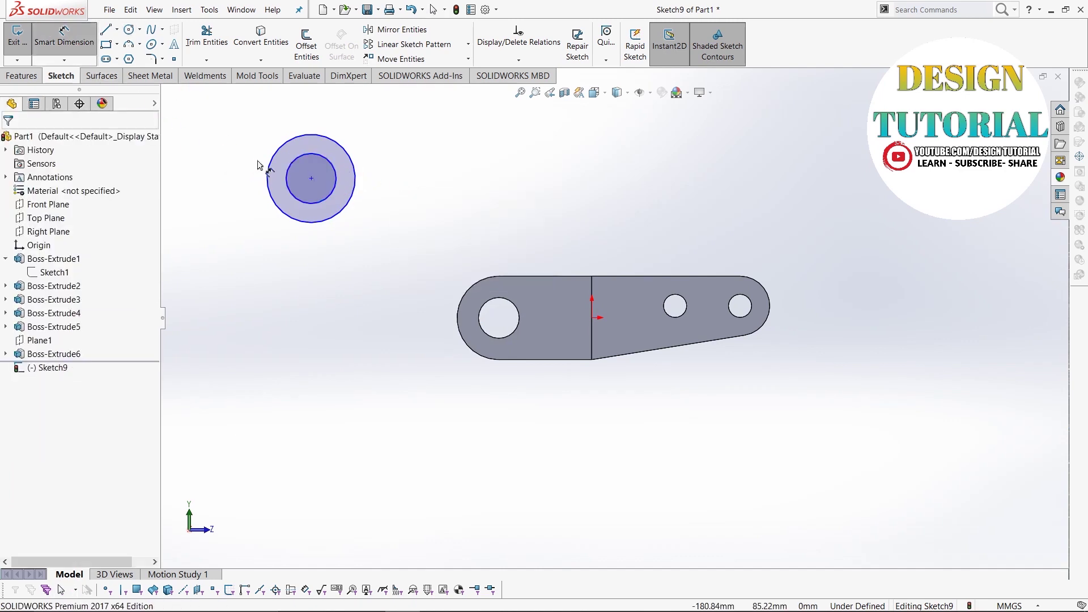
click(289, 174)
click(230, 165)
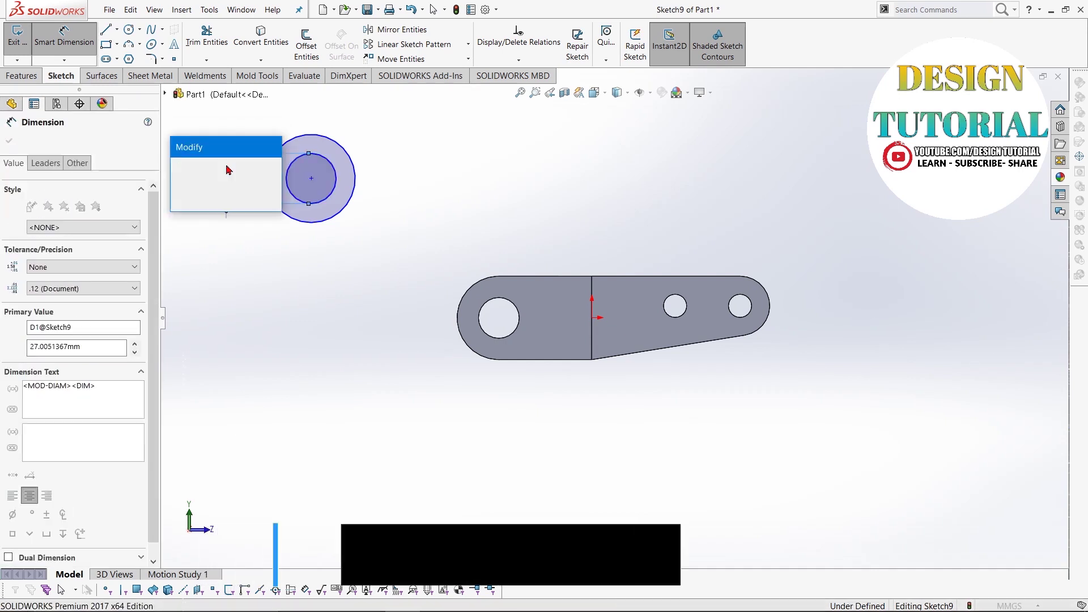
text(14)
key(Return)
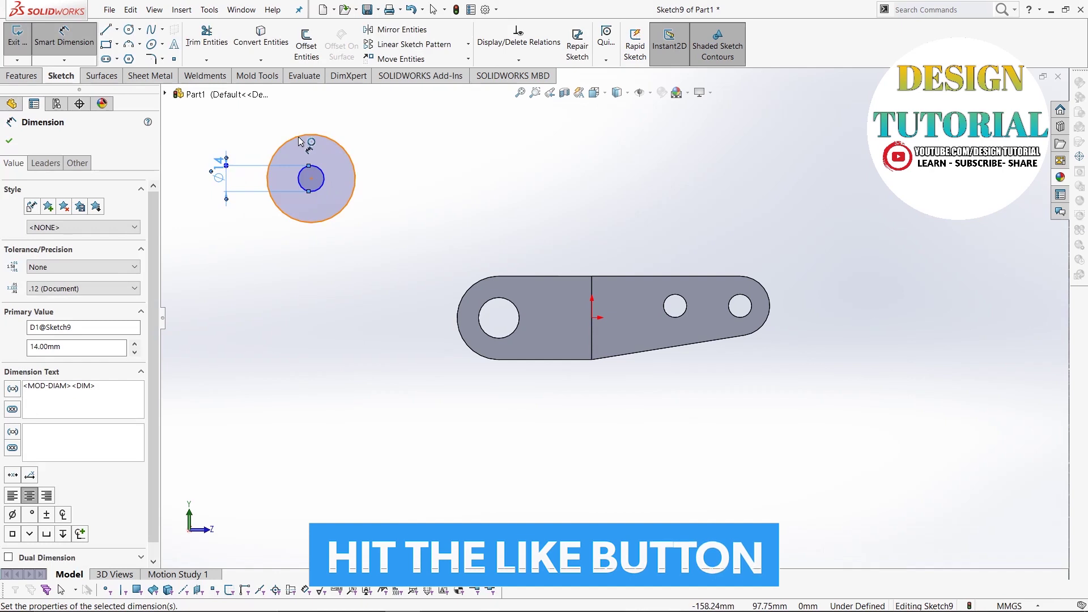
click(289, 142)
click(232, 131)
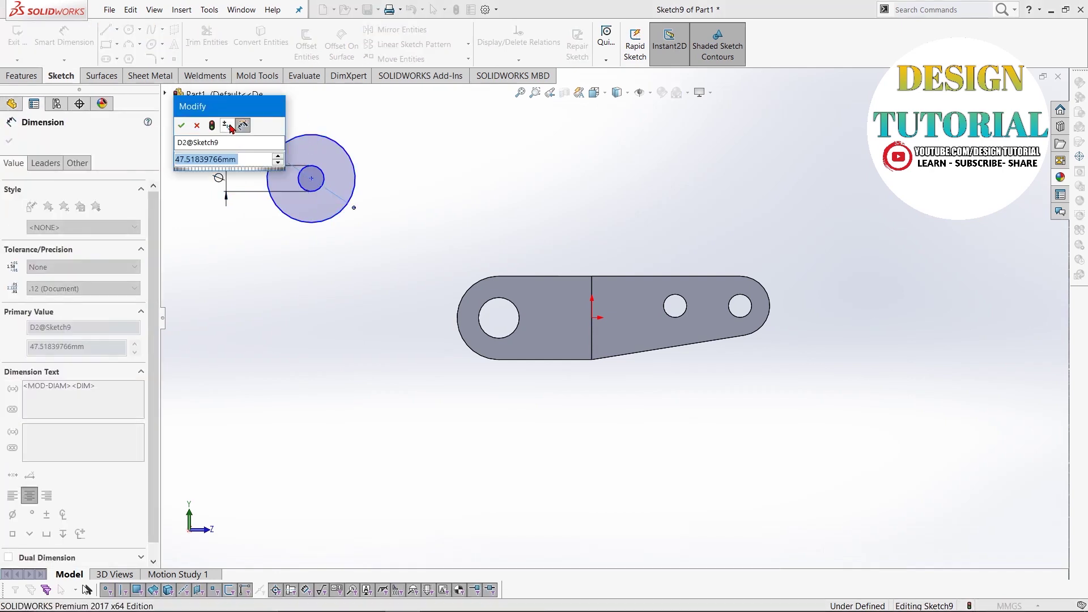
text(40)
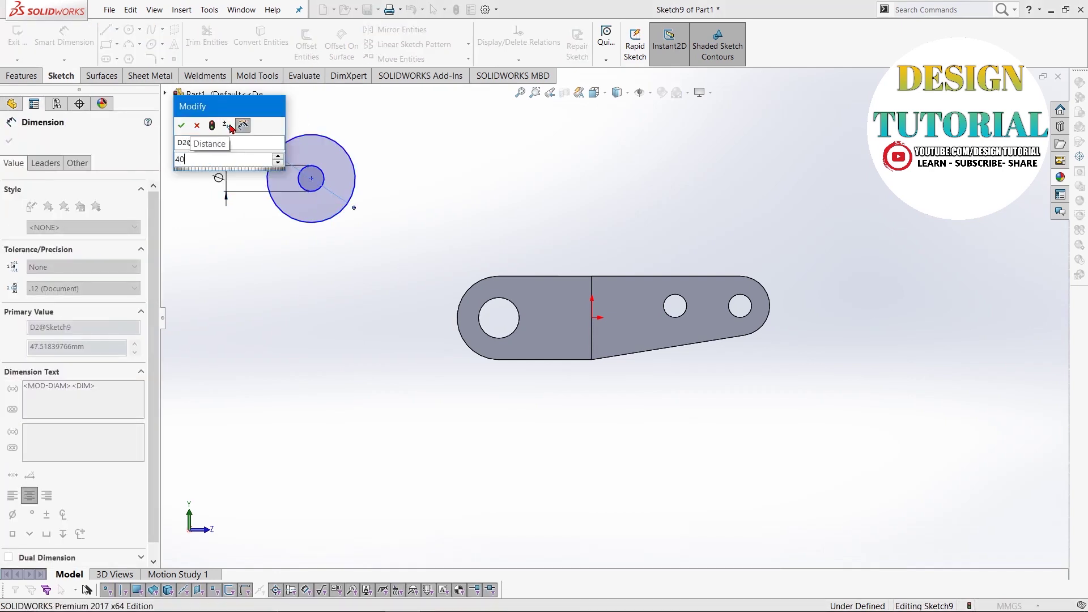
key(Return)
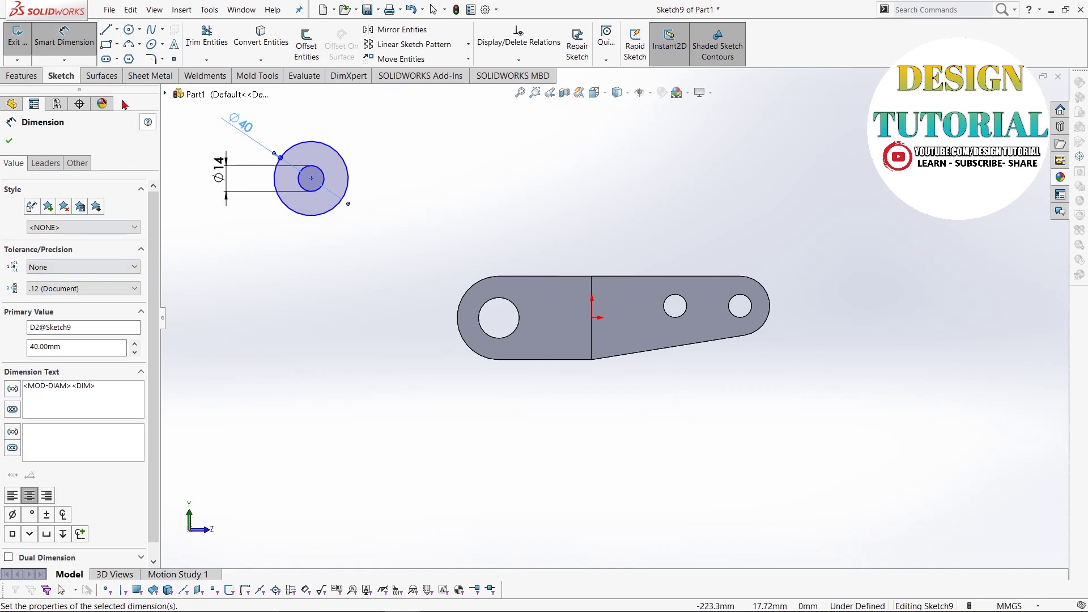
Sketch a horizontal centerline about 80.6 mm long through the centre of the plate's large hole, in line with the origin.
click(116, 29)
click(138, 57)
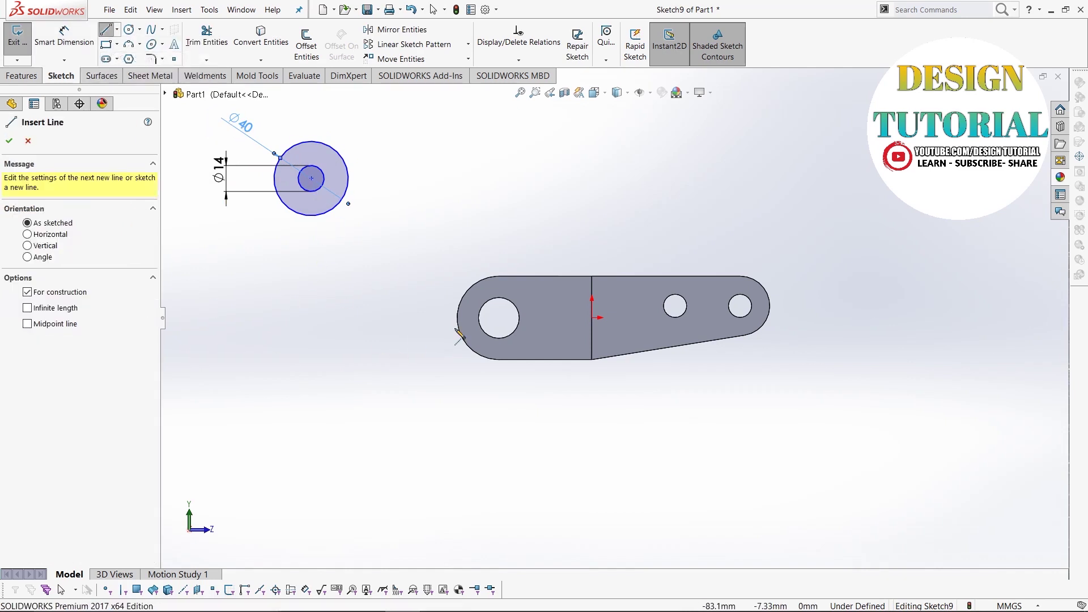
click(405, 317)
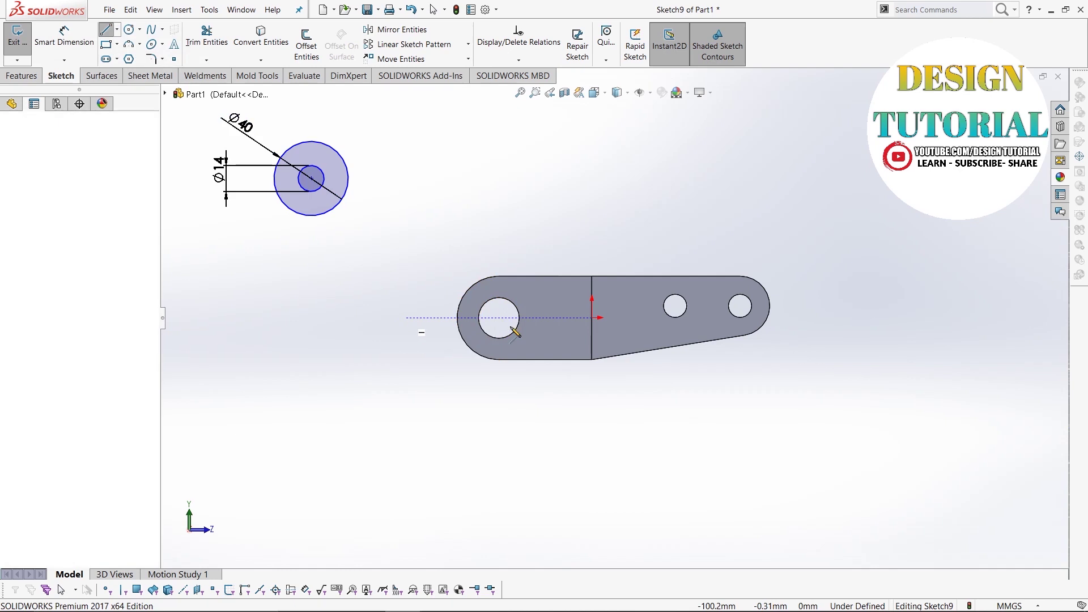
click(554, 317)
right_click(539, 247)
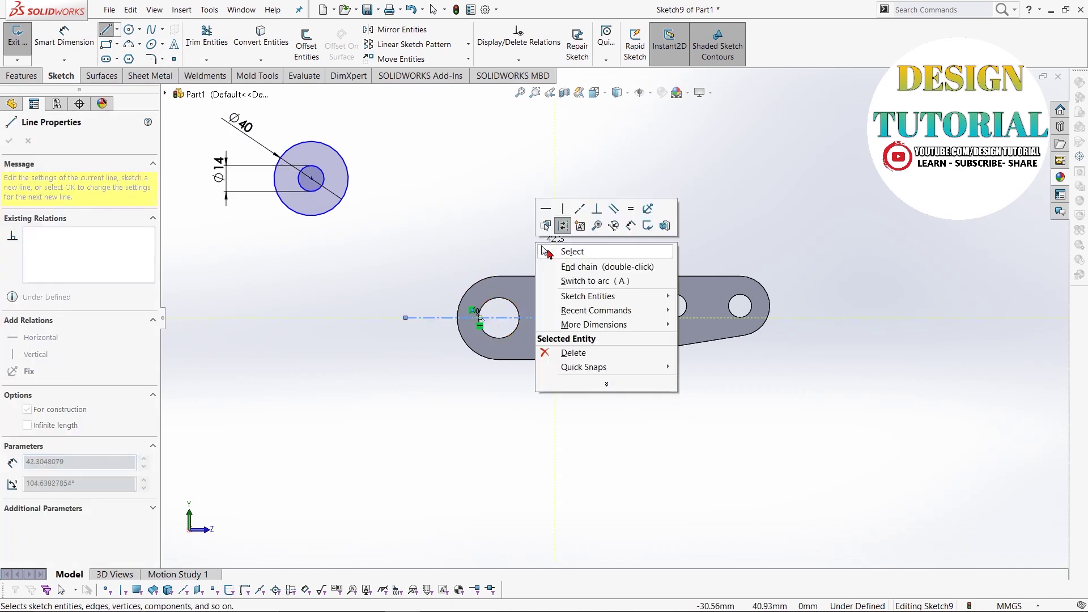
click(562, 250)
Sketch a vertical centerline upward from the centre of the plate's large hole to above the plate.
click(116, 30)
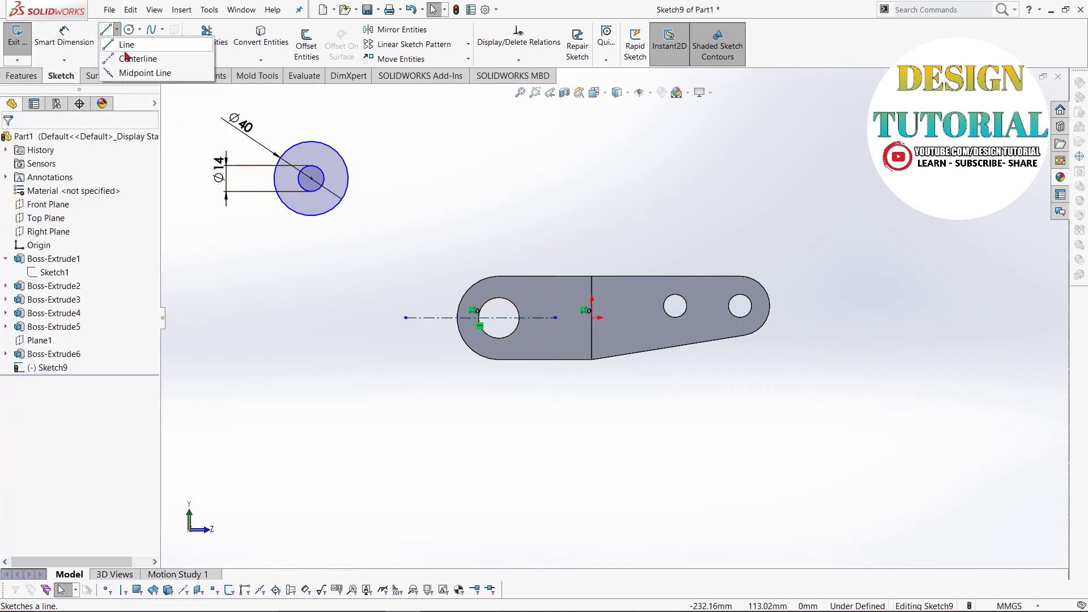
click(123, 44)
click(129, 58)
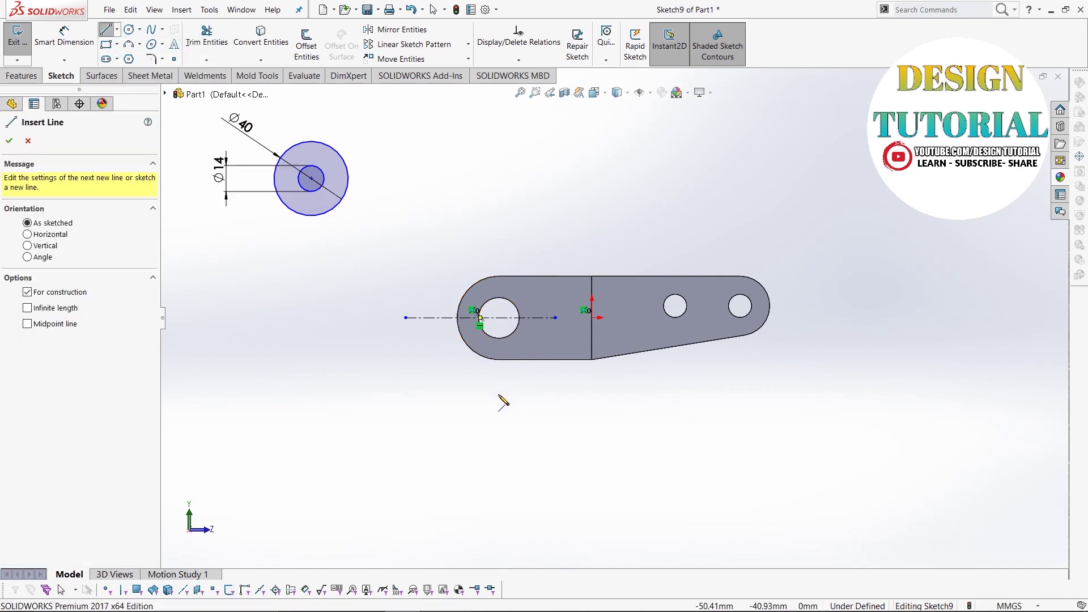
click(498, 318)
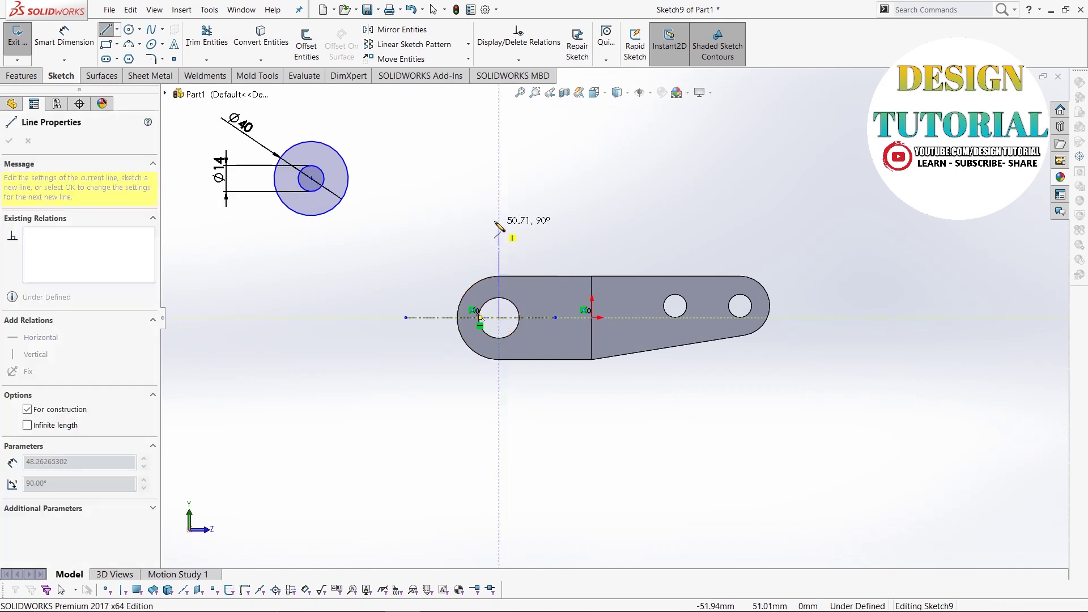
click(500, 218)
right_click(499, 217)
click(515, 226)
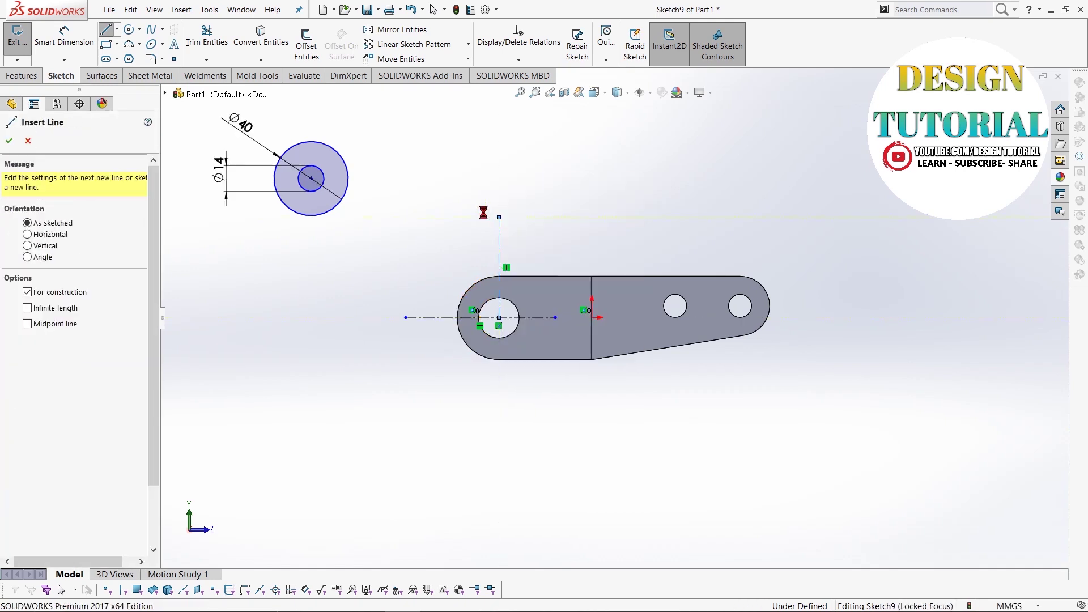
Sketch a sloping centerline about 126 mm long from the plate hole's centre to the concentric circles' centre.
click(117, 32)
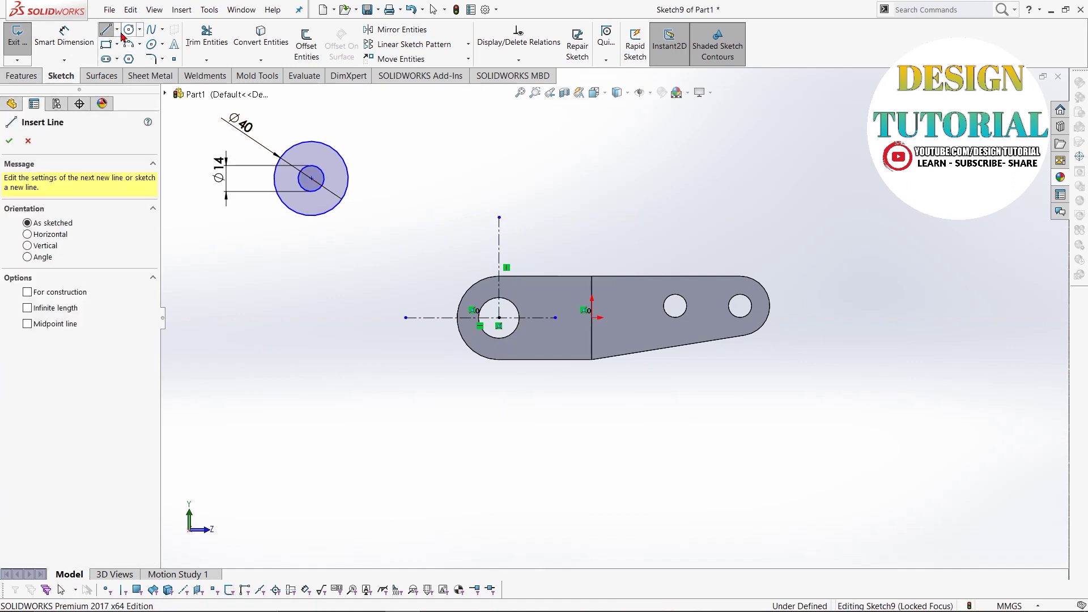
click(117, 30)
click(136, 56)
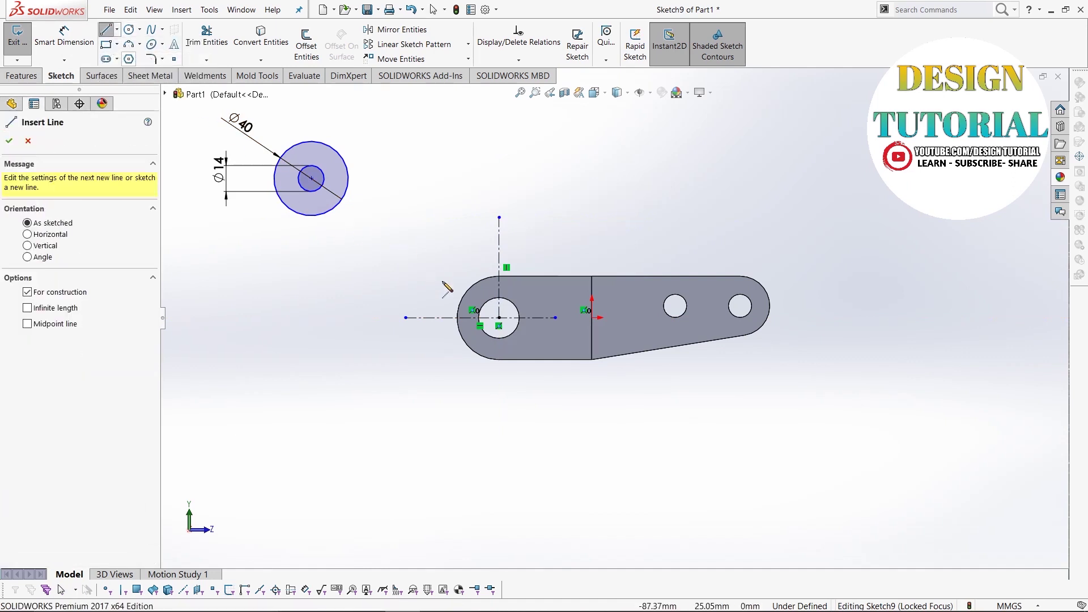
click(499, 318)
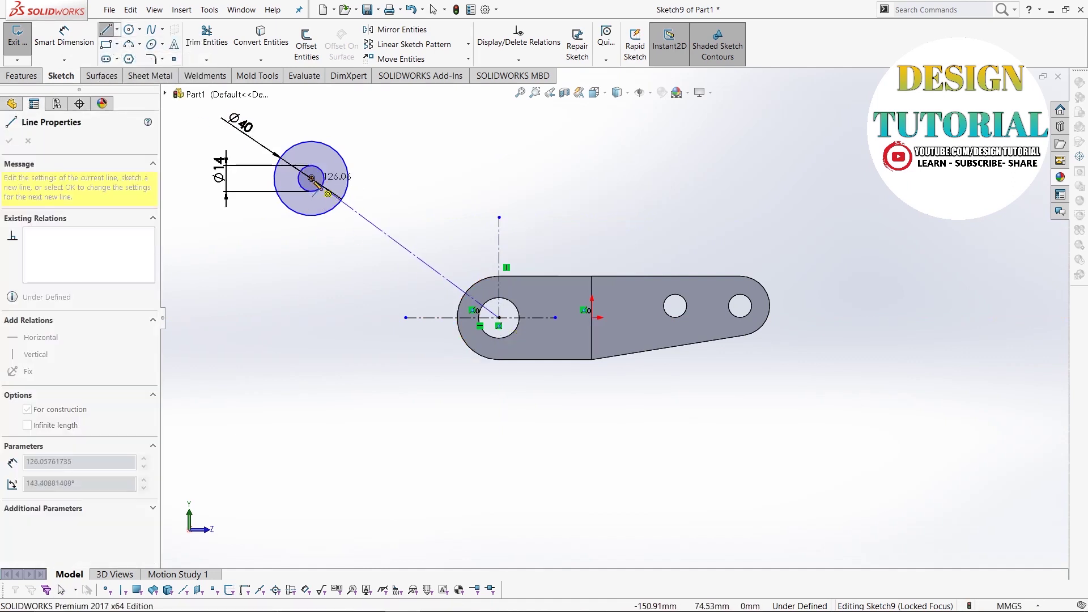
click(312, 178)
right_click(351, 163)
click(373, 176)
Dimension the angle between the horizontal and sloping centerlines as 45°.
click(58, 46)
click(434, 317)
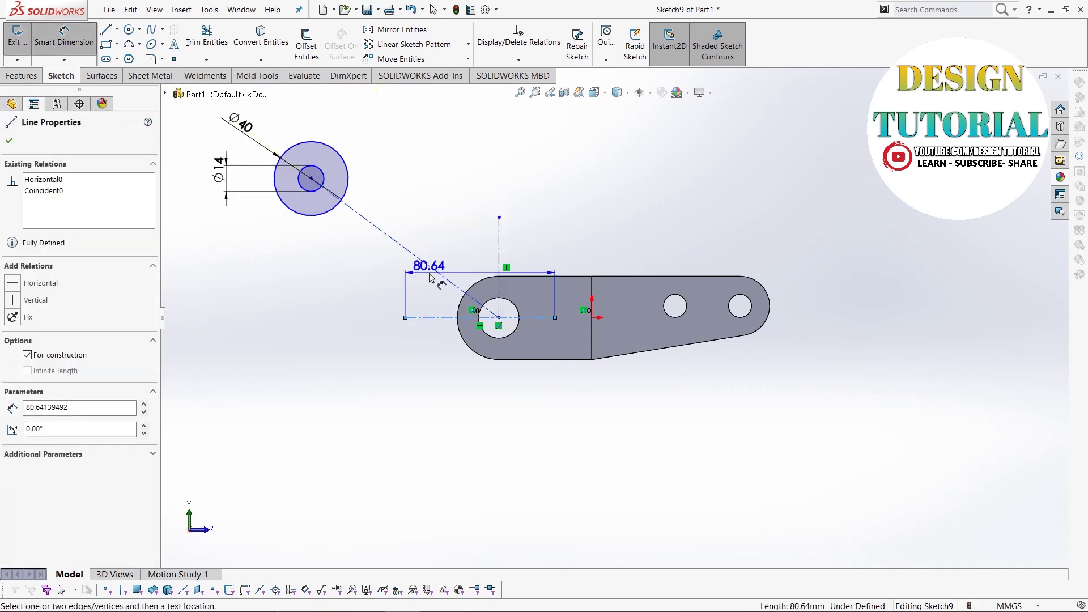
click(433, 268)
click(421, 282)
text(45)
key(Return)
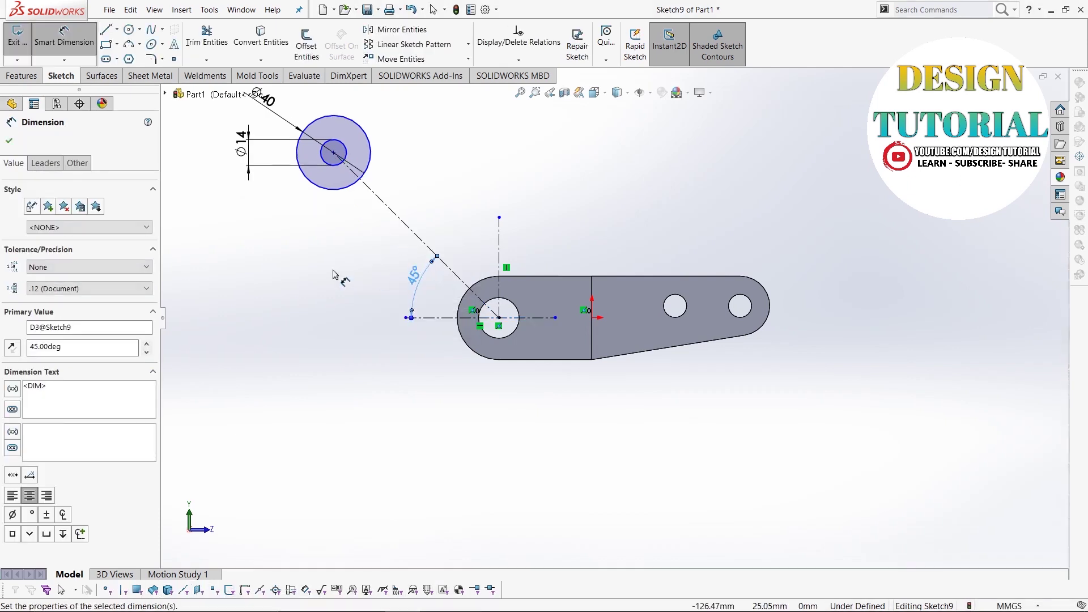
Dimension the sloping centerline's length as 105 mm.
click(405, 226)
click(334, 153)
click(329, 323)
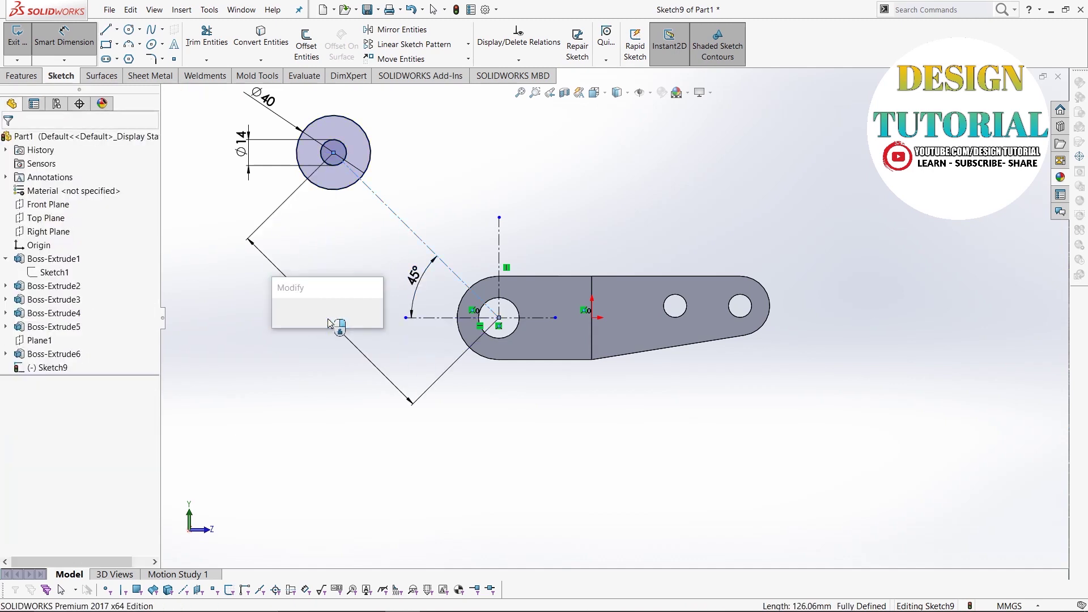
text(105)
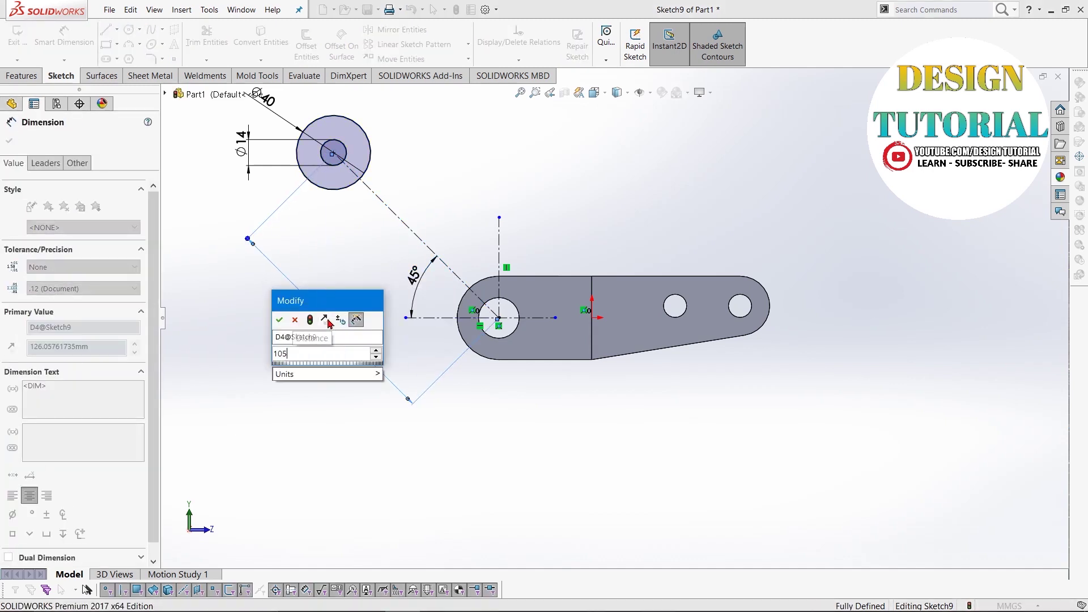
key(Return)
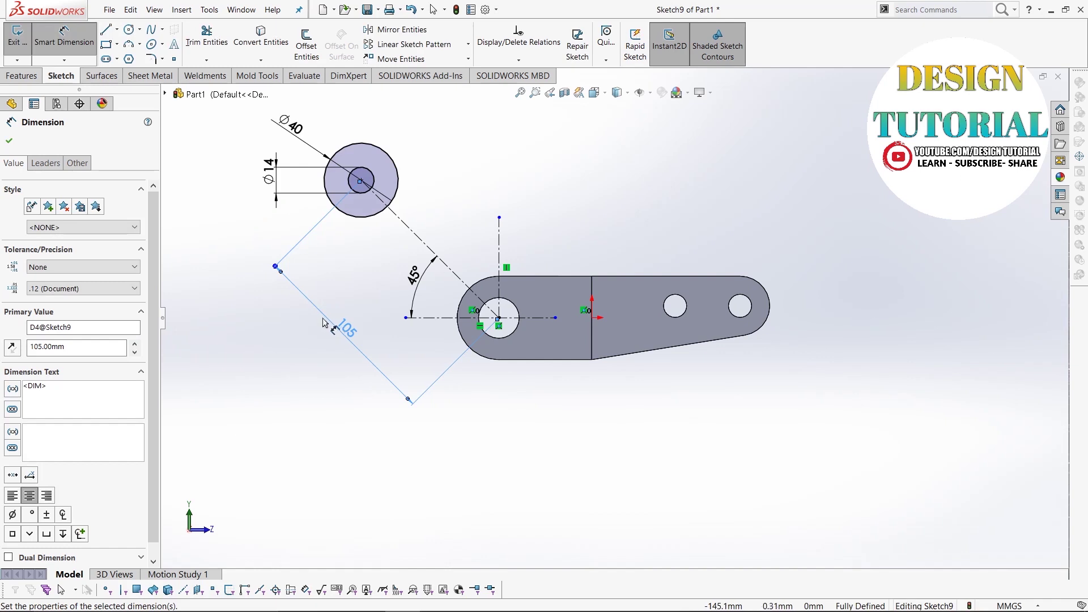
click(10, 141)
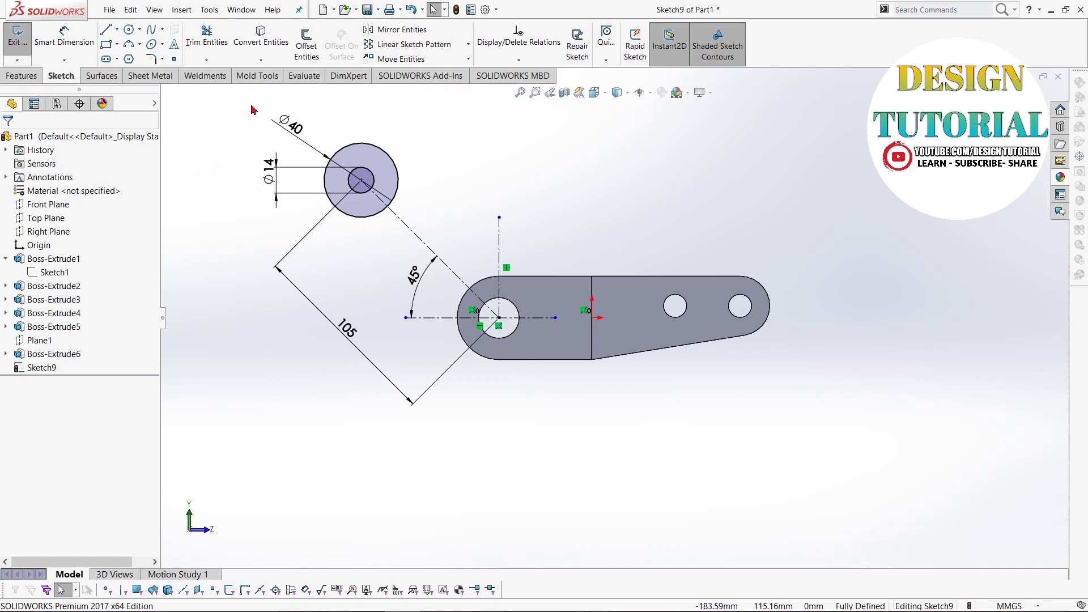
Convert the plate's rounded end edge into a sketch arc with Convert Entities.
click(261, 40)
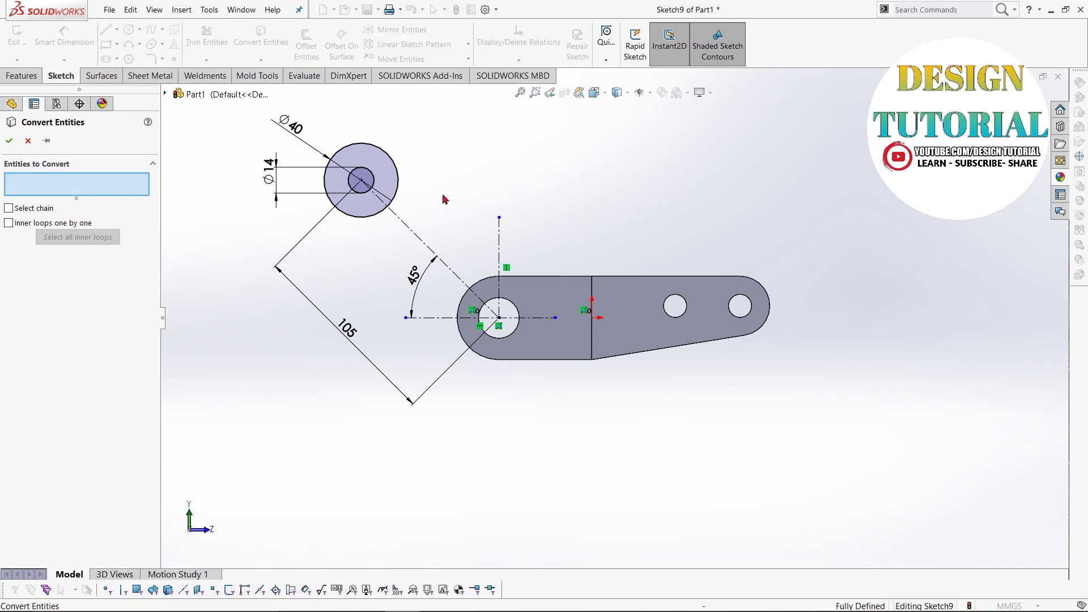
click(478, 283)
click(9, 141)
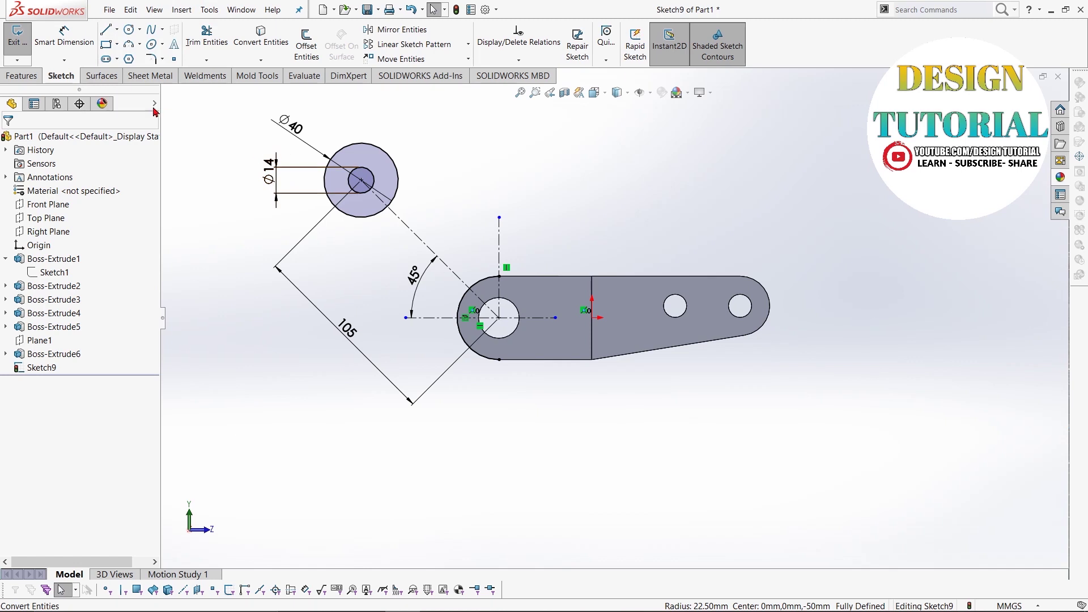
click(107, 33)
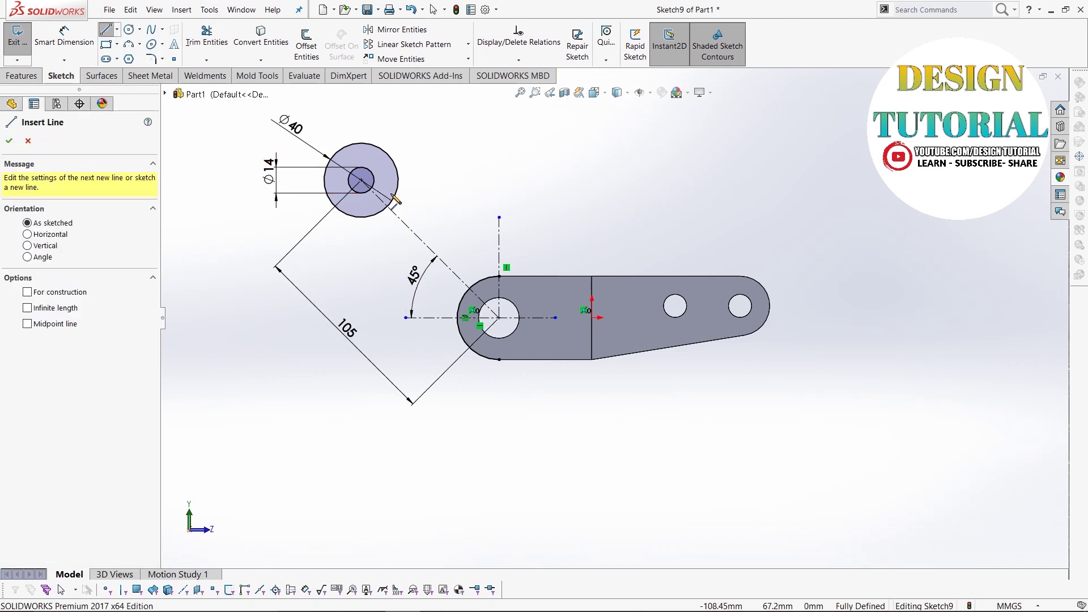
click(378, 211)
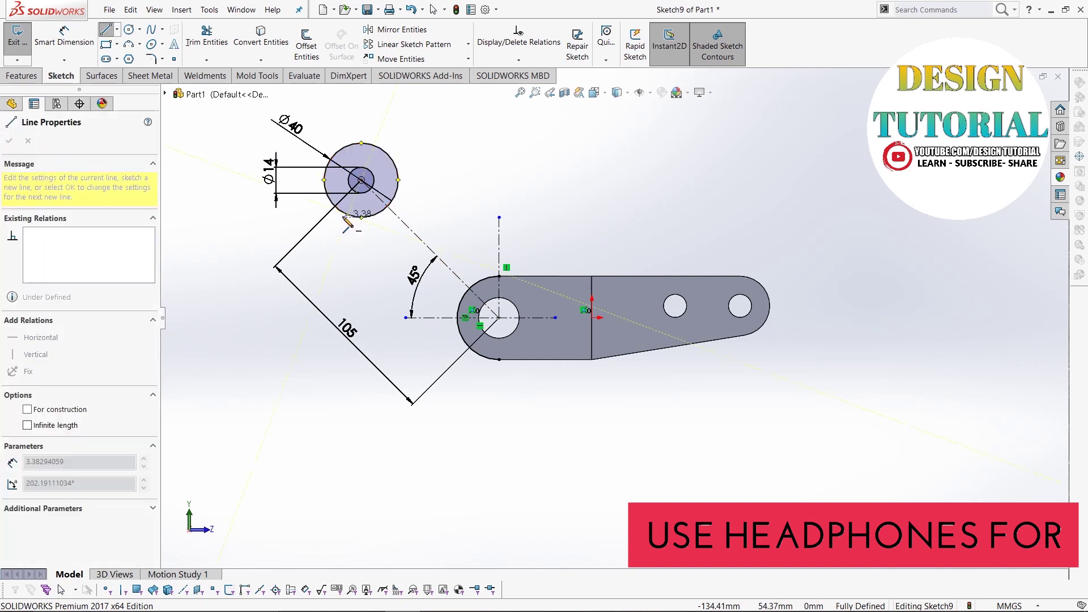
right_click(355, 250)
click(374, 251)
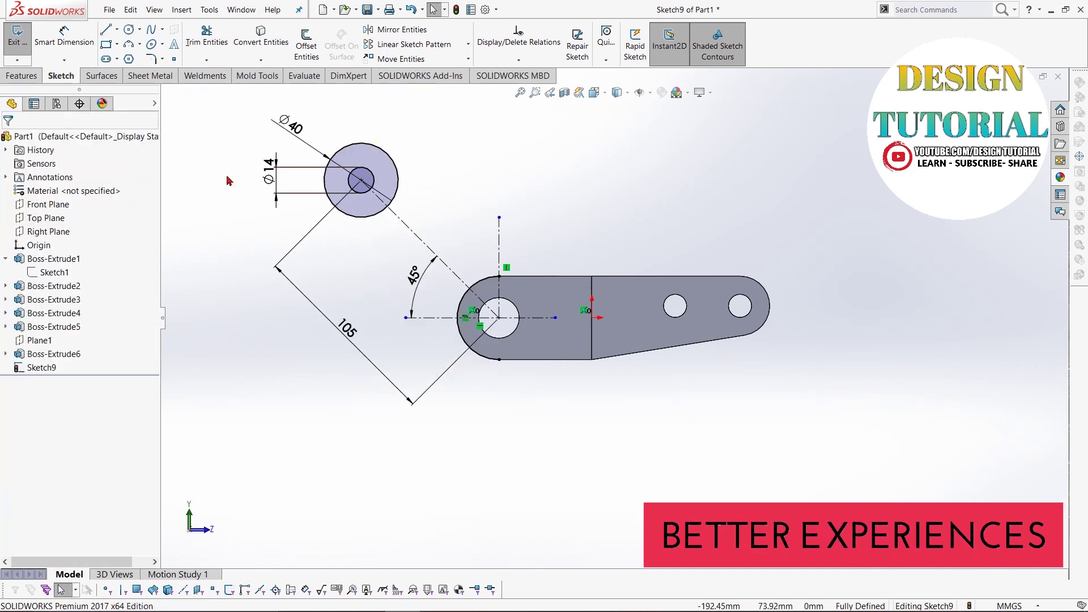
Sketch two straight lines joining opposite sides of the 40 mm circle to the arc on the plate's rounded end.
click(106, 31)
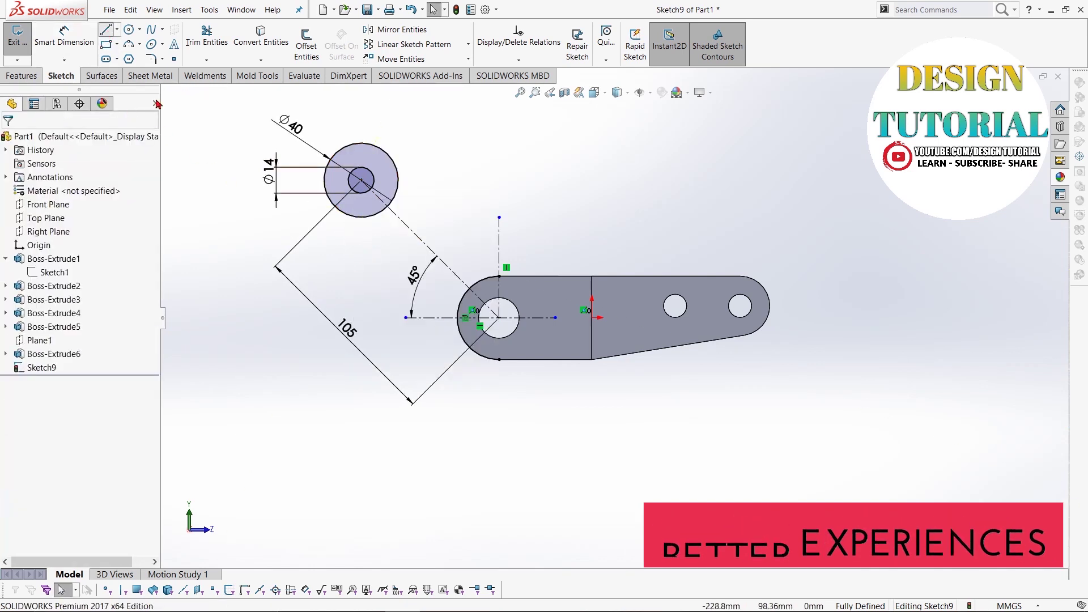
click(338, 213)
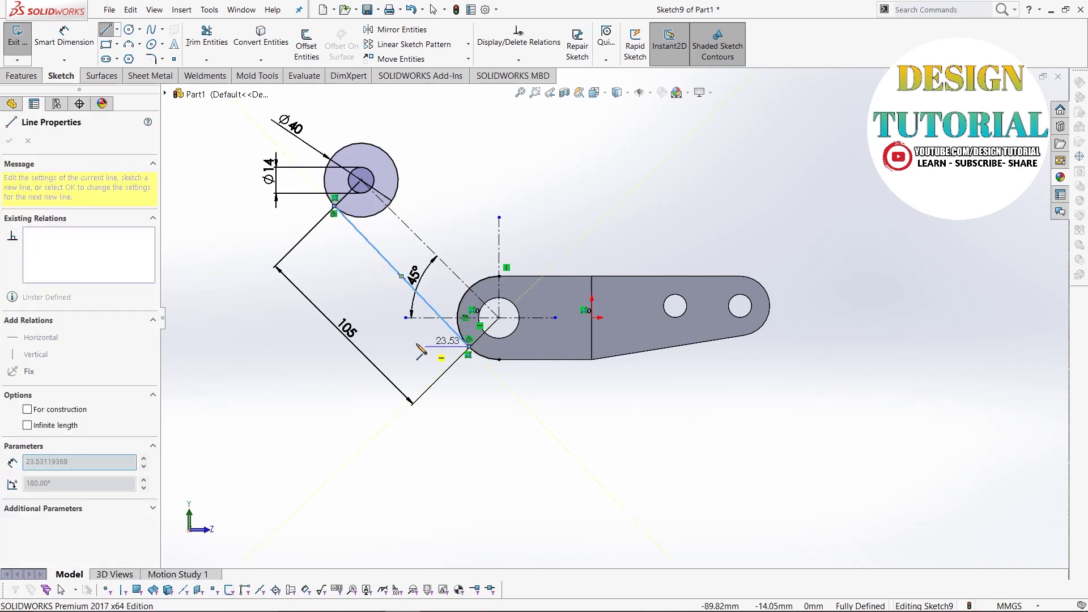
right_click(392, 342)
click(401, 344)
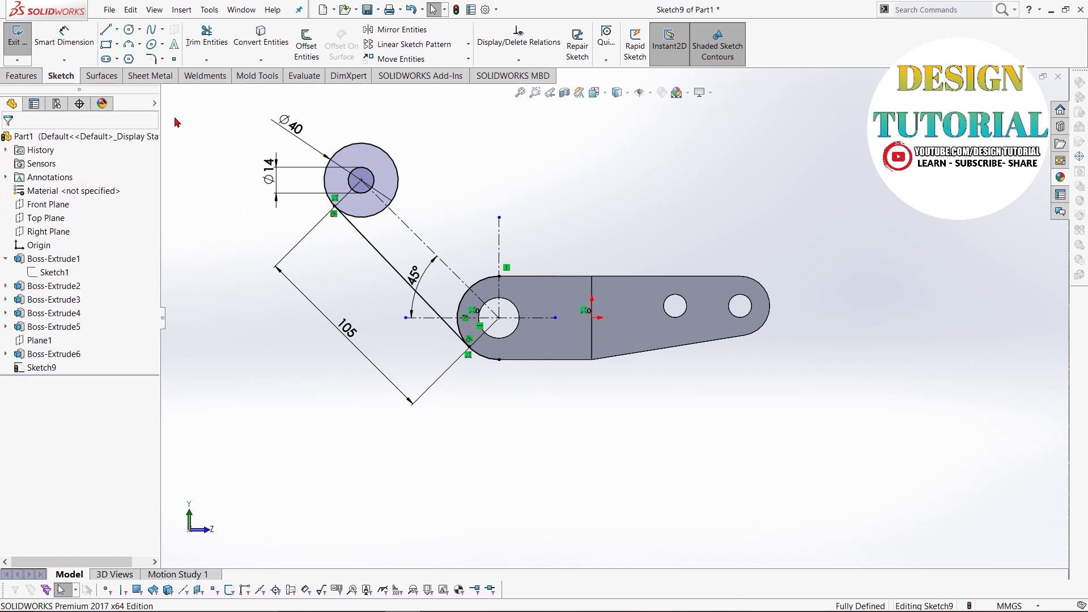
click(108, 35)
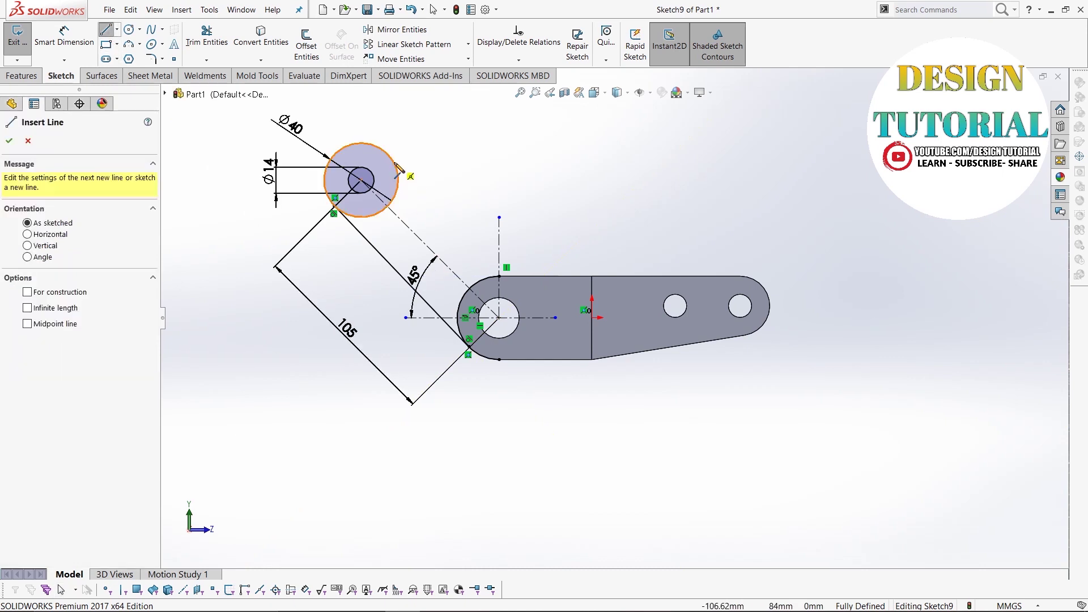
drag(395, 165, 499, 276)
right_click(468, 191)
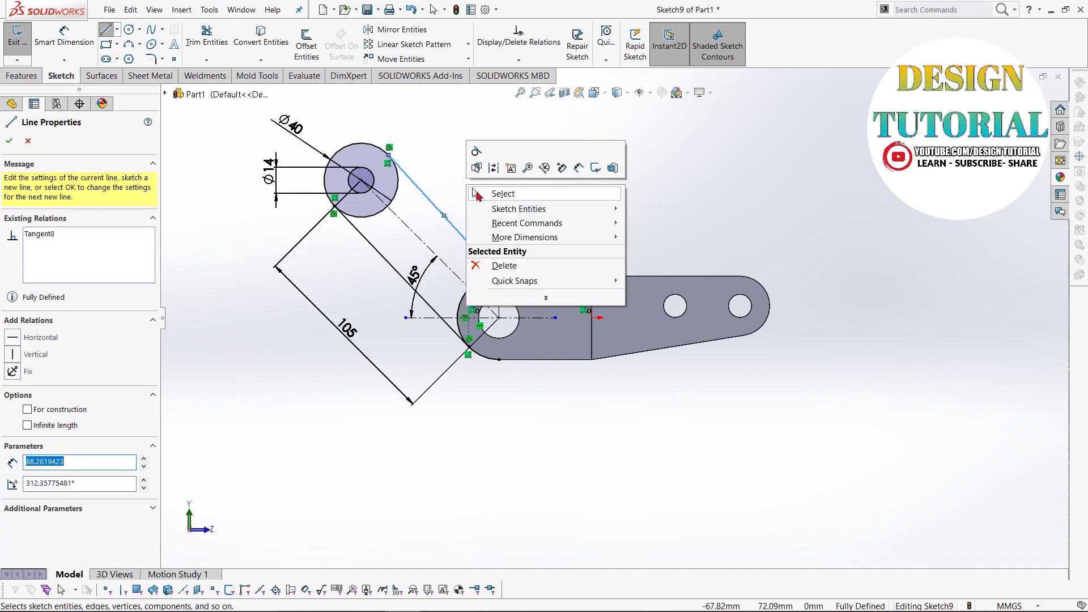
click(482, 195)
Trim the excess centerlines, the surplus plate-end arc and the inner arc of the 40 mm circle to leave a closed link outline.
click(207, 49)
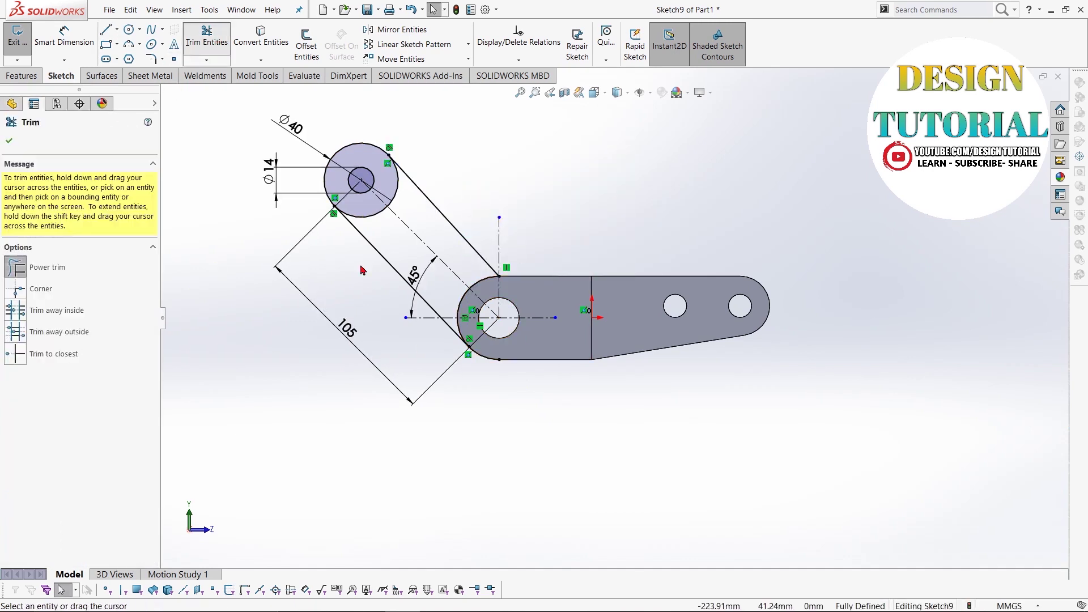
mouse_move(494, 358)
mouse_down()
mouse_move(516, 307)
mouse_move(498, 317)
mouse_up()
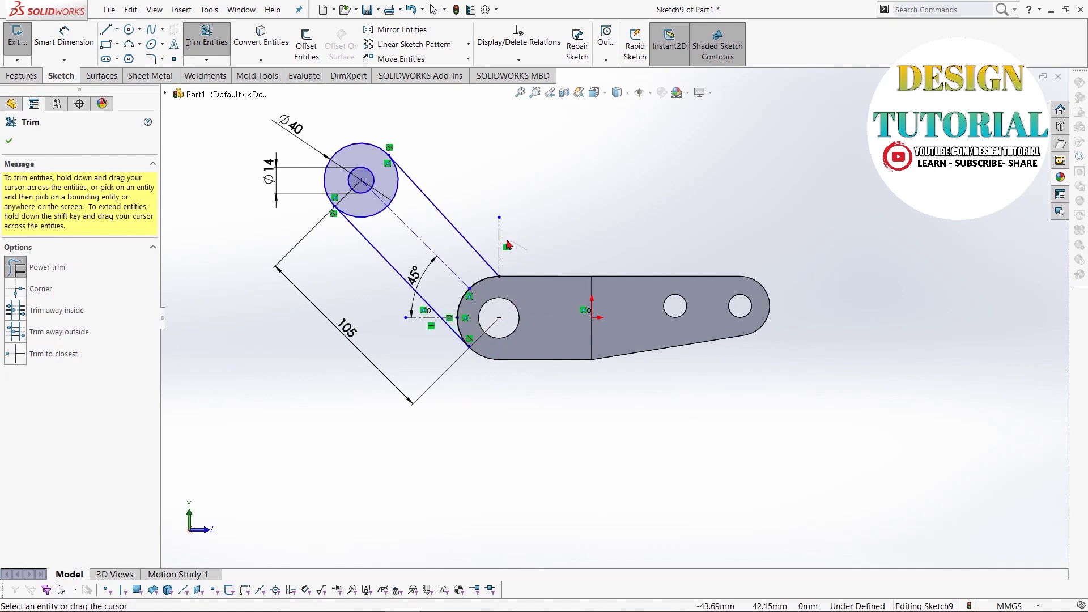
mouse_move(422, 241)
mouse_down()
mouse_move(392, 229)
mouse_move(382, 198)
mouse_up()
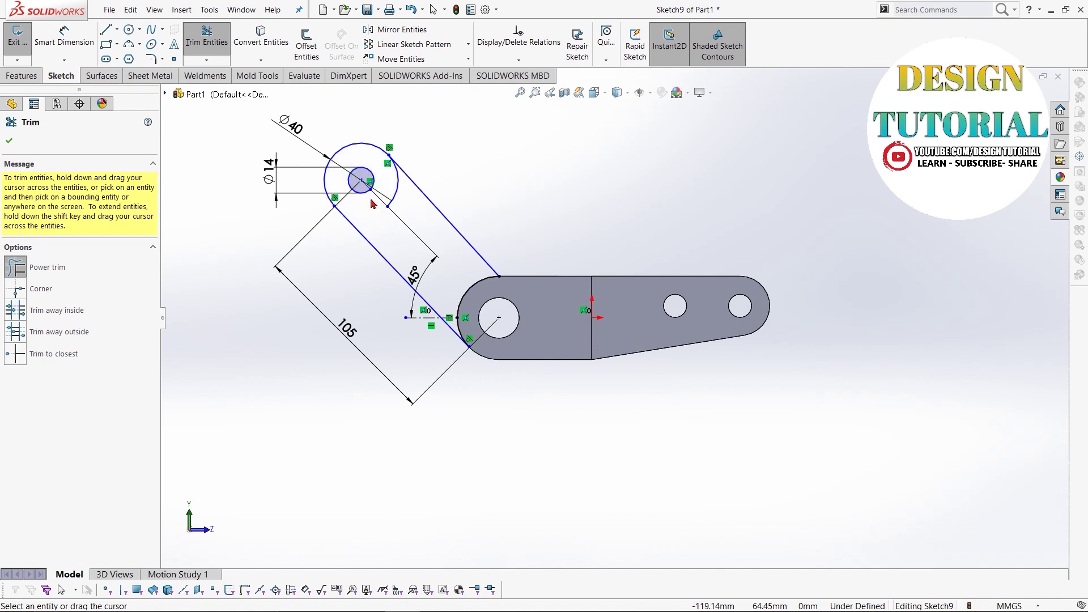
scroll(372, 204, down, 6)
drag(436, 242, 431, 252)
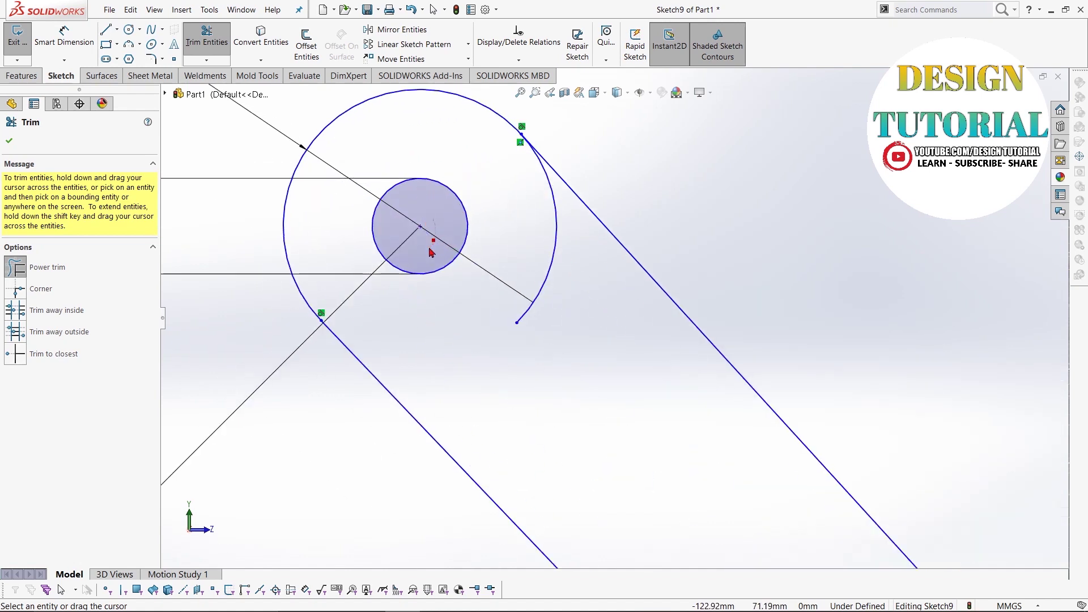
drag(526, 353, 534, 291)
scroll(601, 391, up, 7)
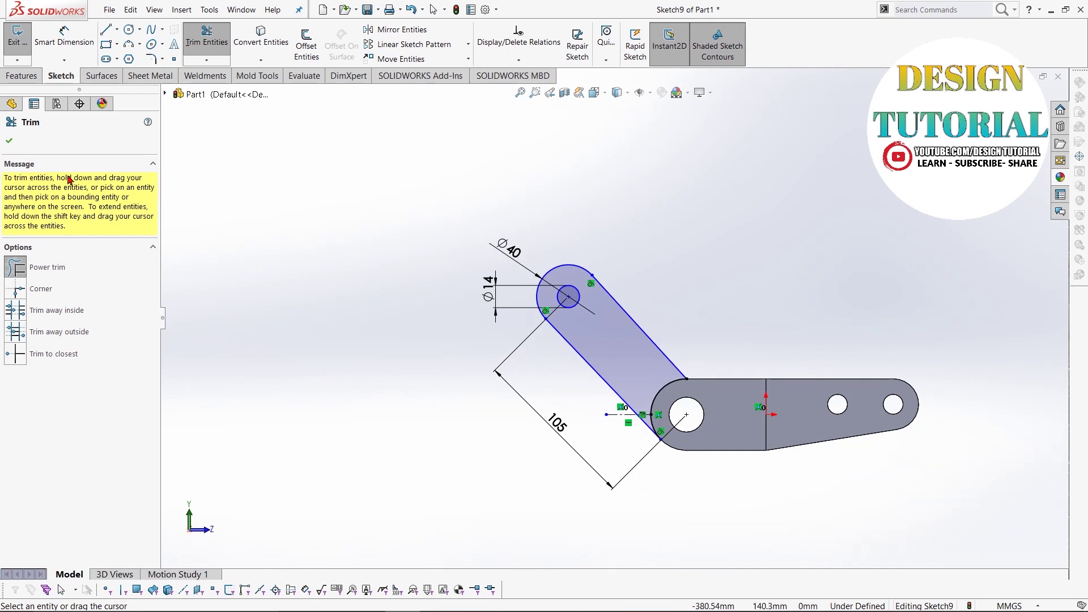
click(14, 146)
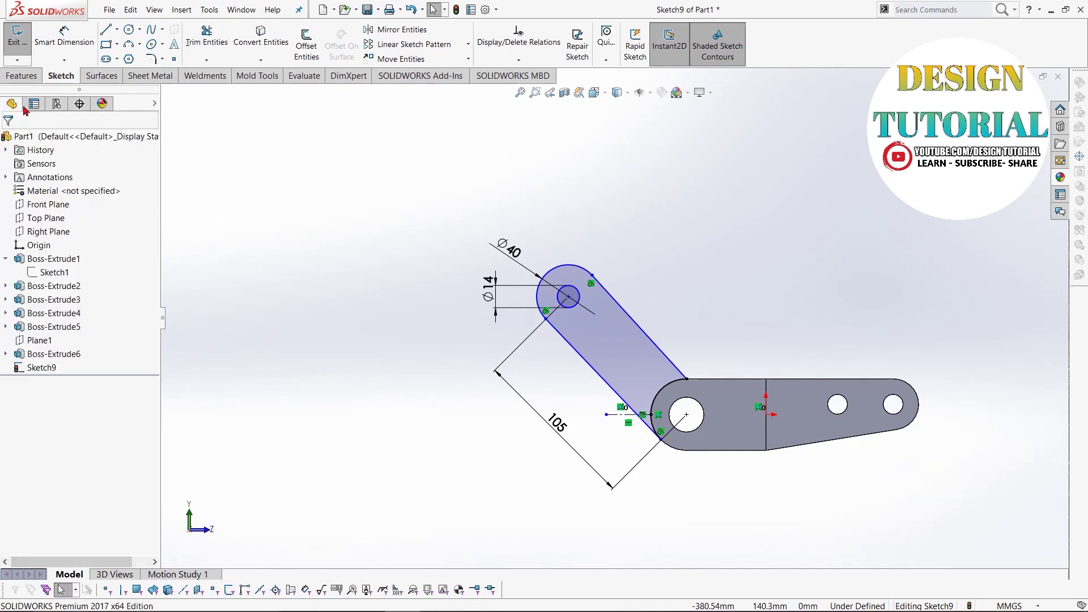
Extrude the link profile 14 mm in the reversed direction, merged with the plate.
click(21, 76)
click(22, 45)
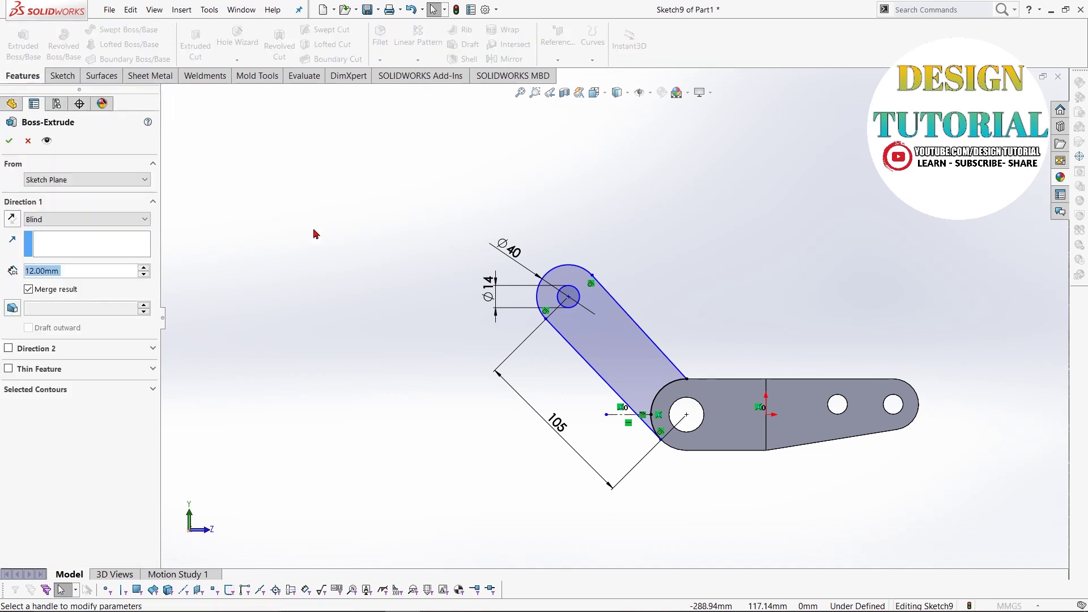
click(11, 220)
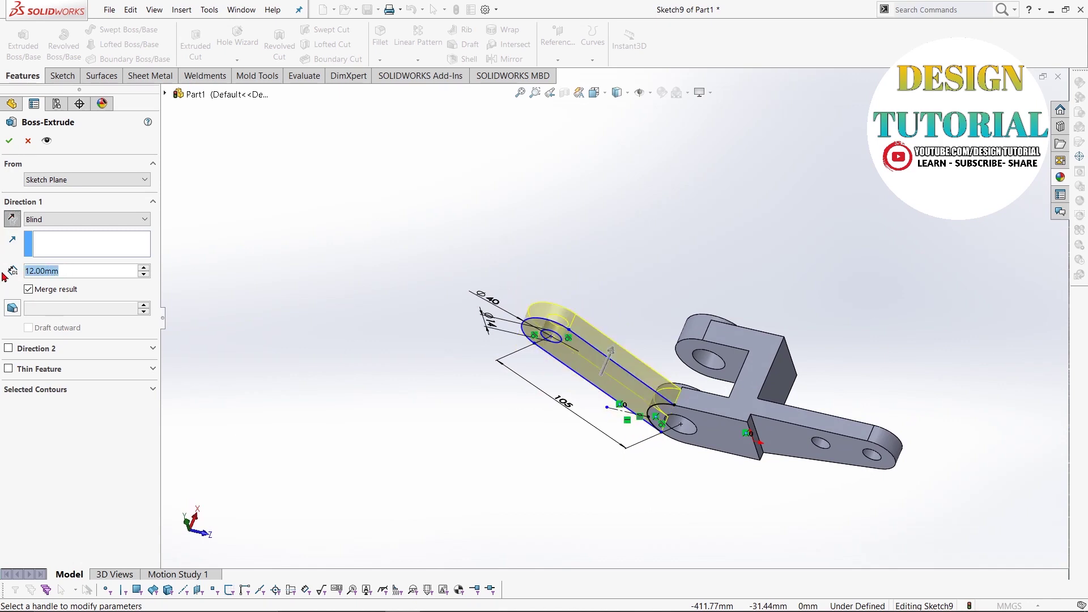
text(14)
key(Return)
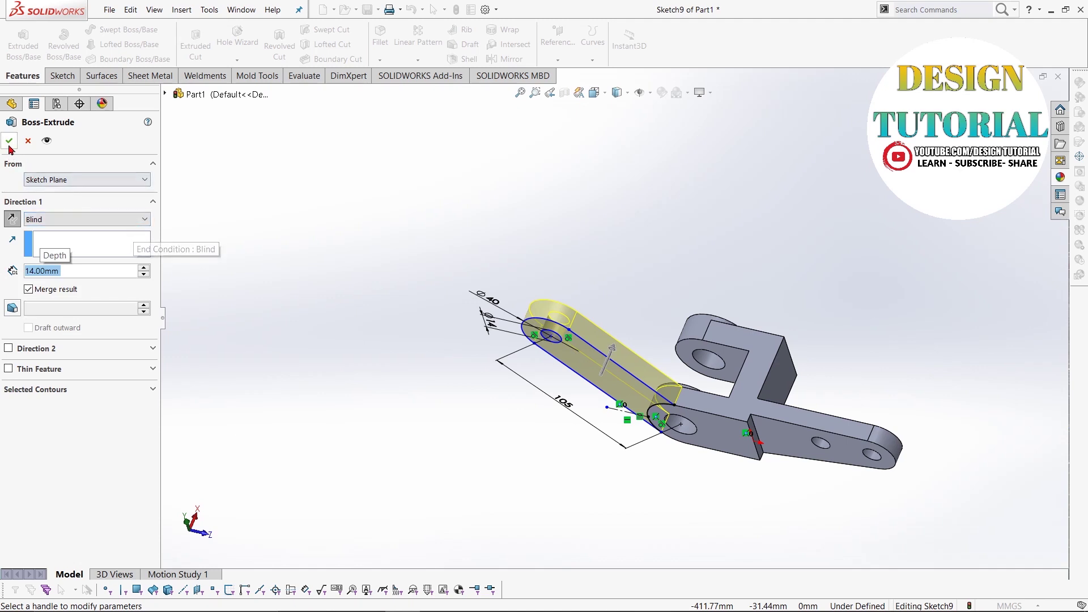
key(Return)
middle_drag(589, 239, 653, 244)
key(Escape)
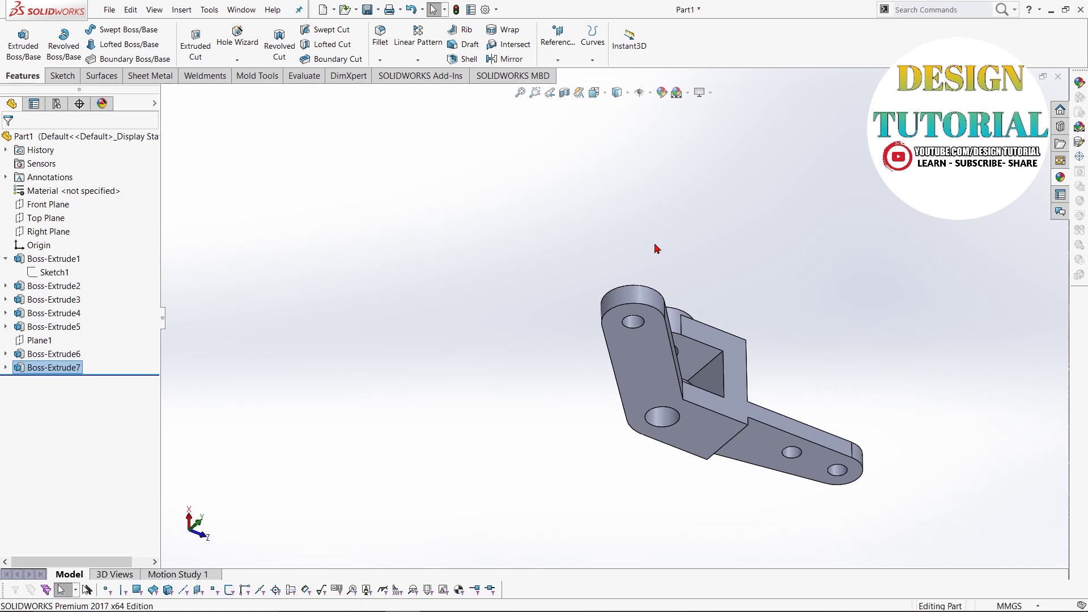
Fillet the inner corner edge where the sloping link meets the plate with a 9 mm radius.
click(380, 34)
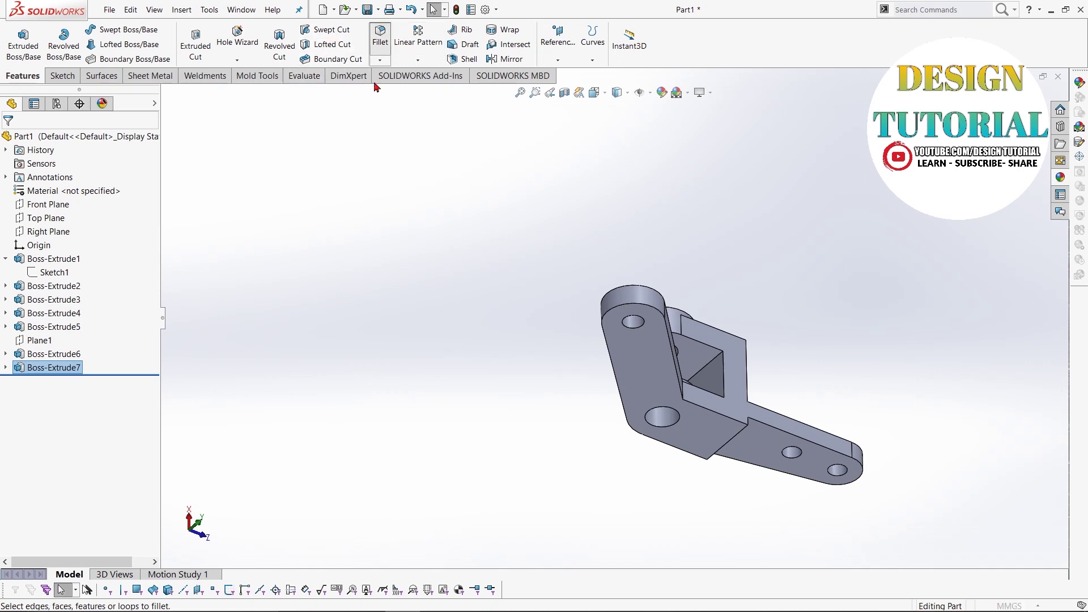
key(Down)
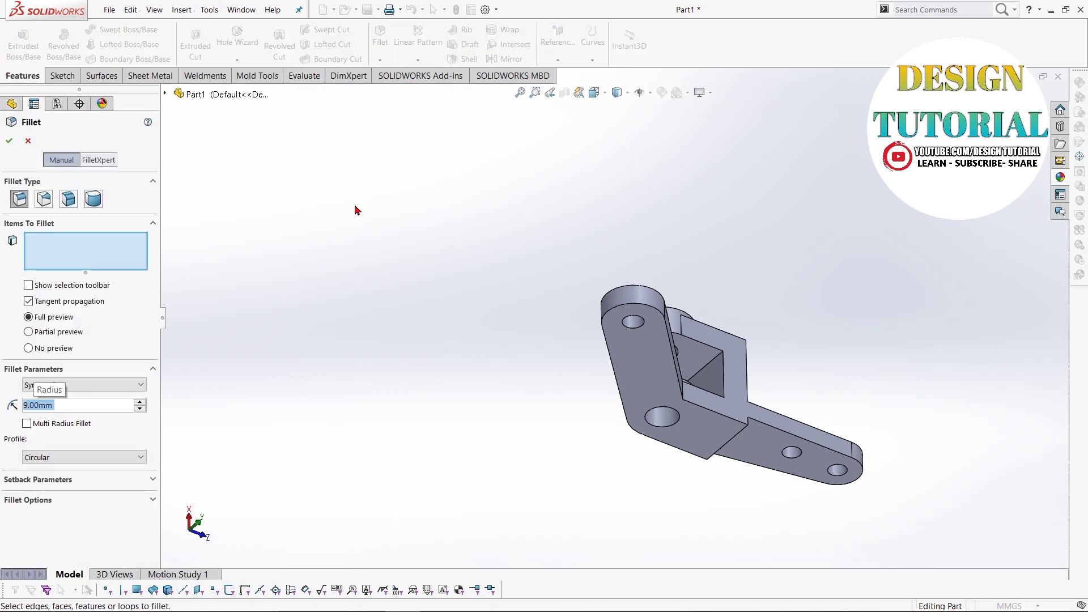
scroll(636, 381, down, 3)
middle_drag(637, 383, 669, 430)
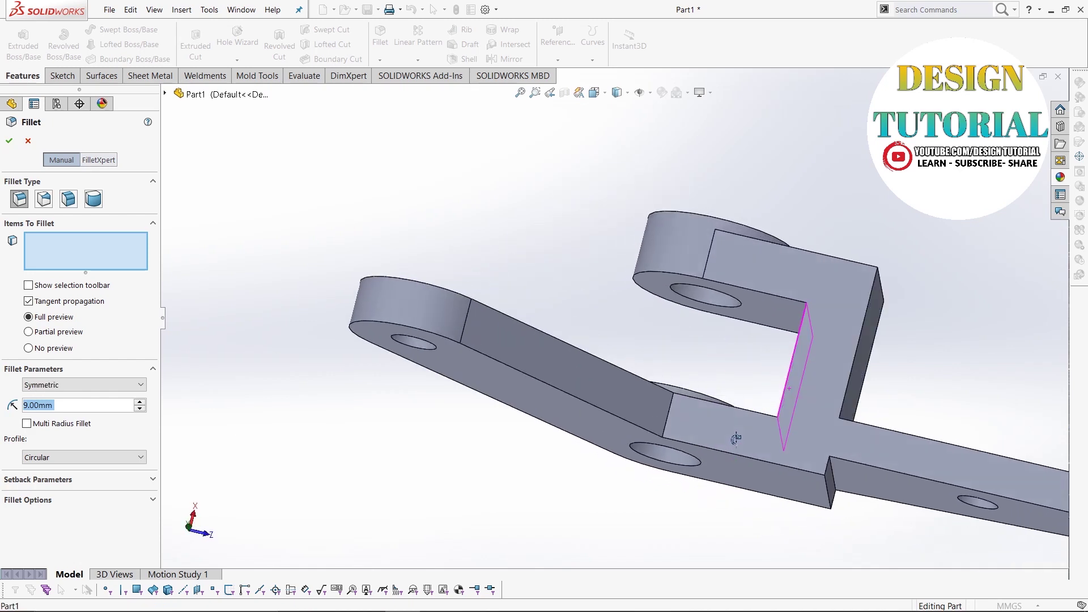
click(670, 422)
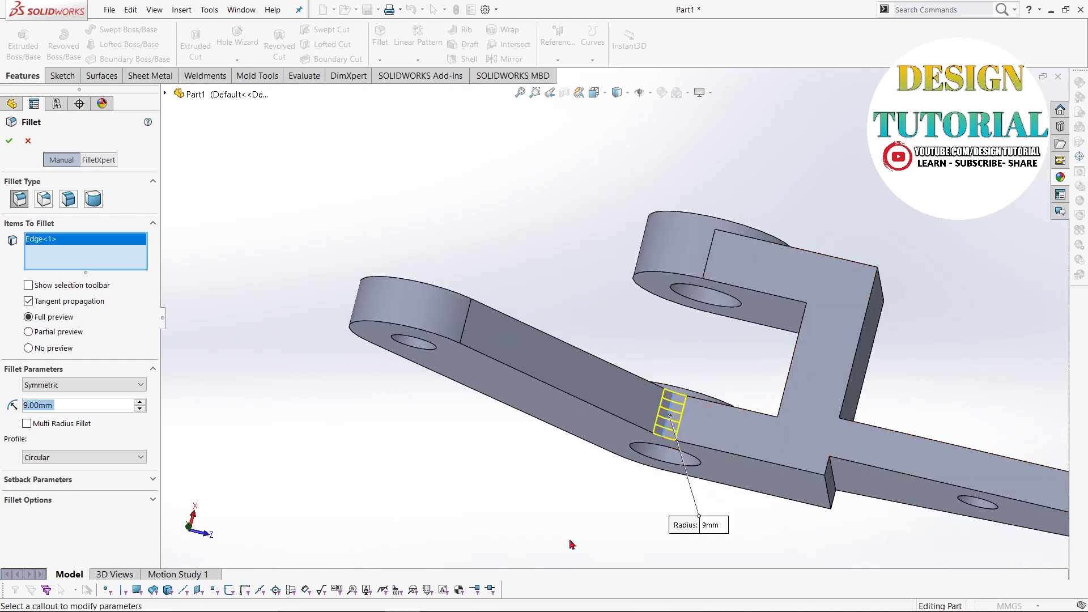
click(10, 141)
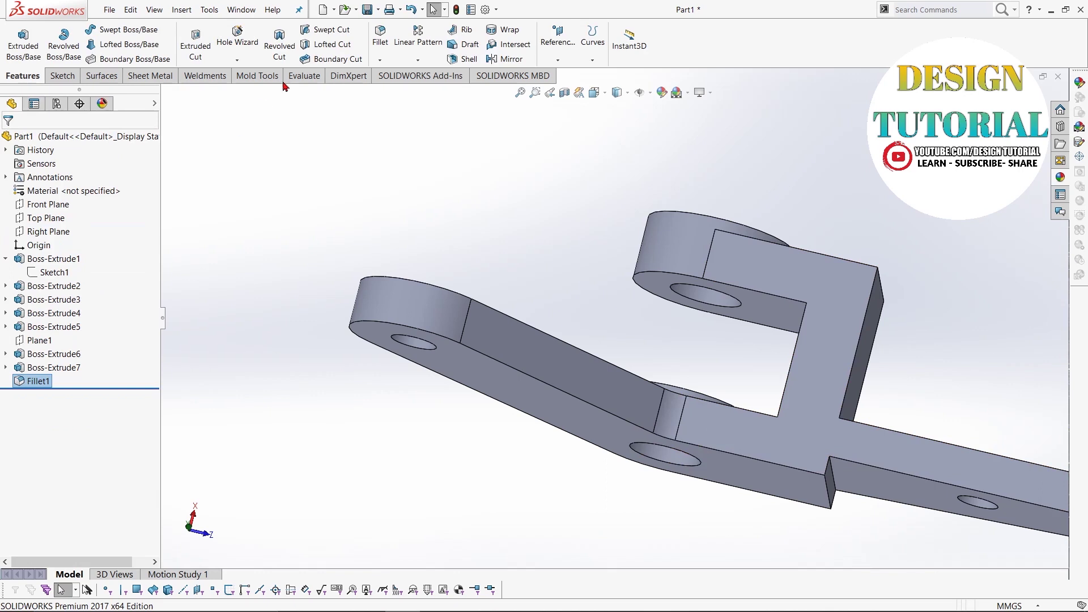
click(381, 35)
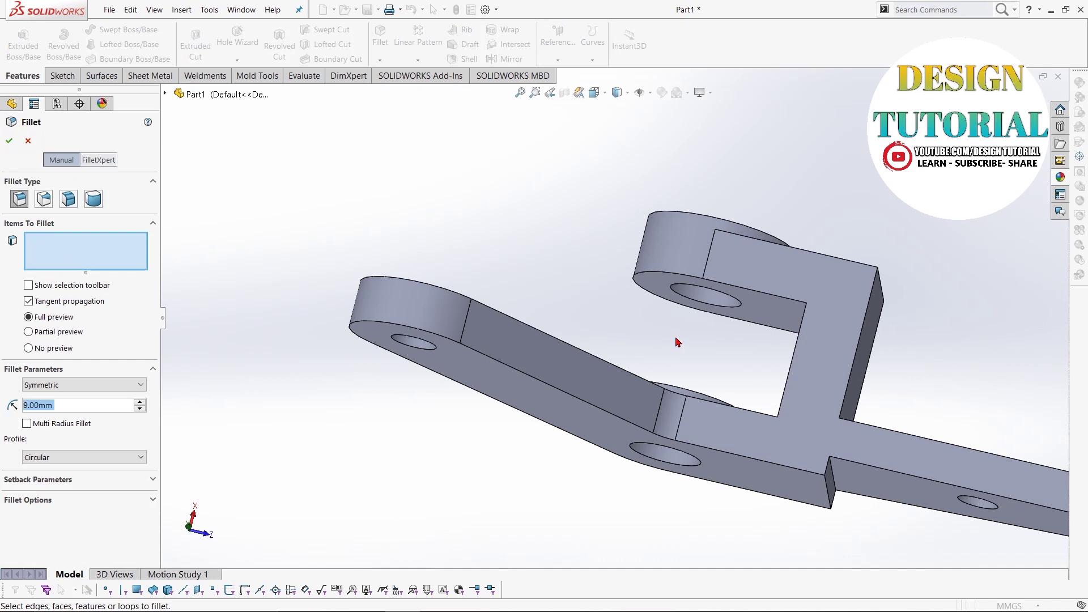
text(5)
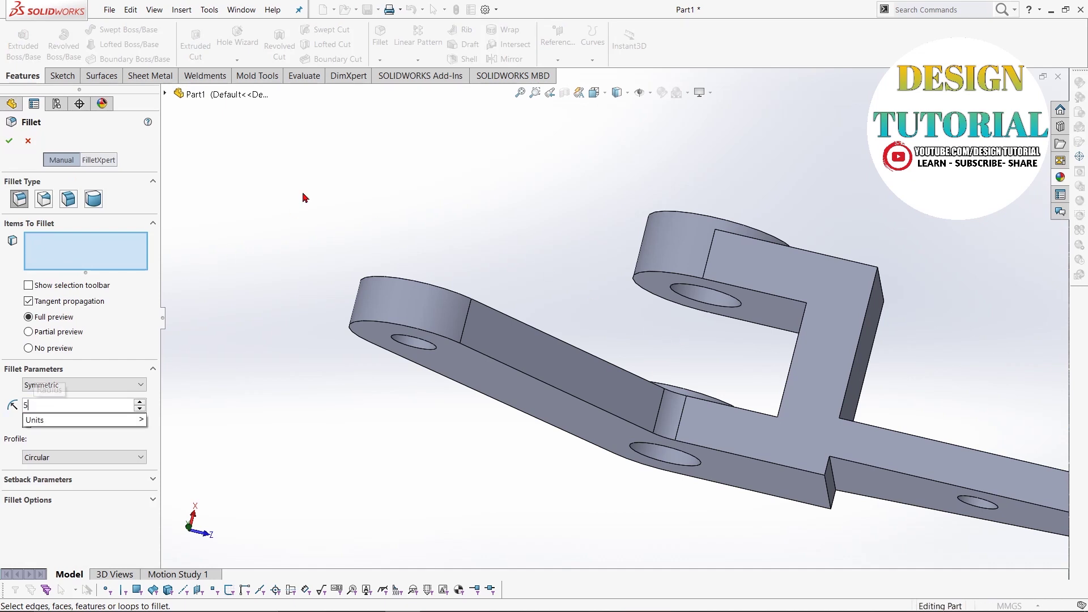
right_click(305, 195)
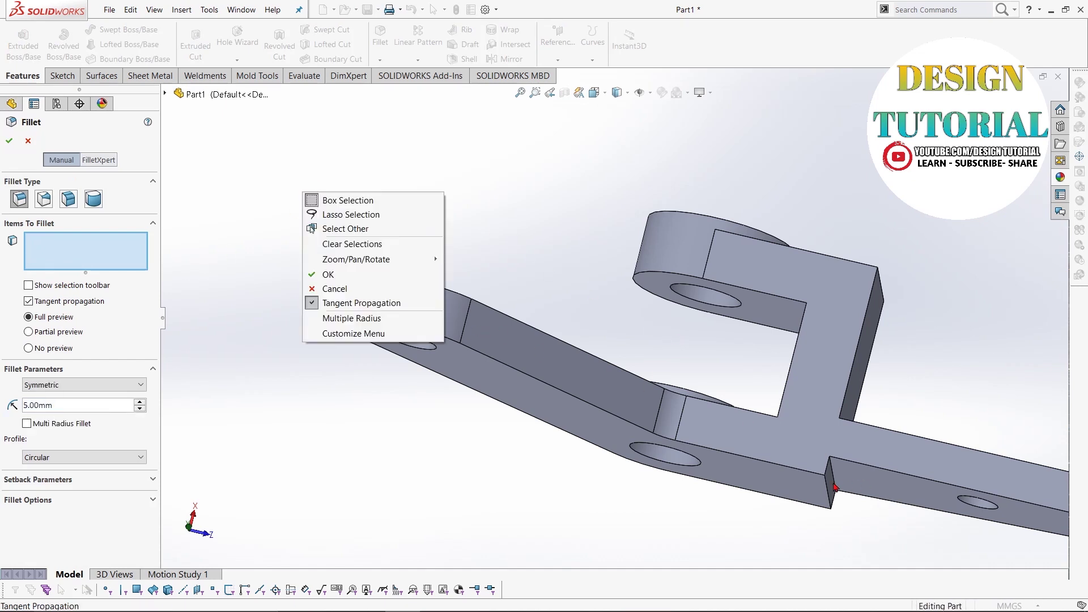
click(328, 274)
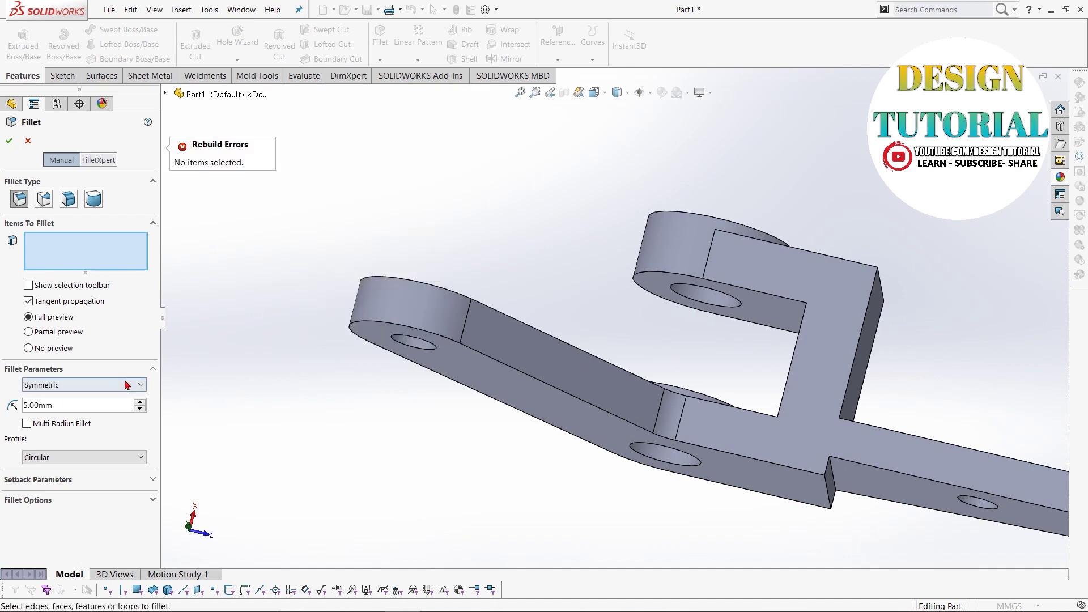
click(9, 141)
Fillet the two corner edges where the tapered arm meets the fork and the upright's outer corner edge with a 5 mm radius.
click(381, 35)
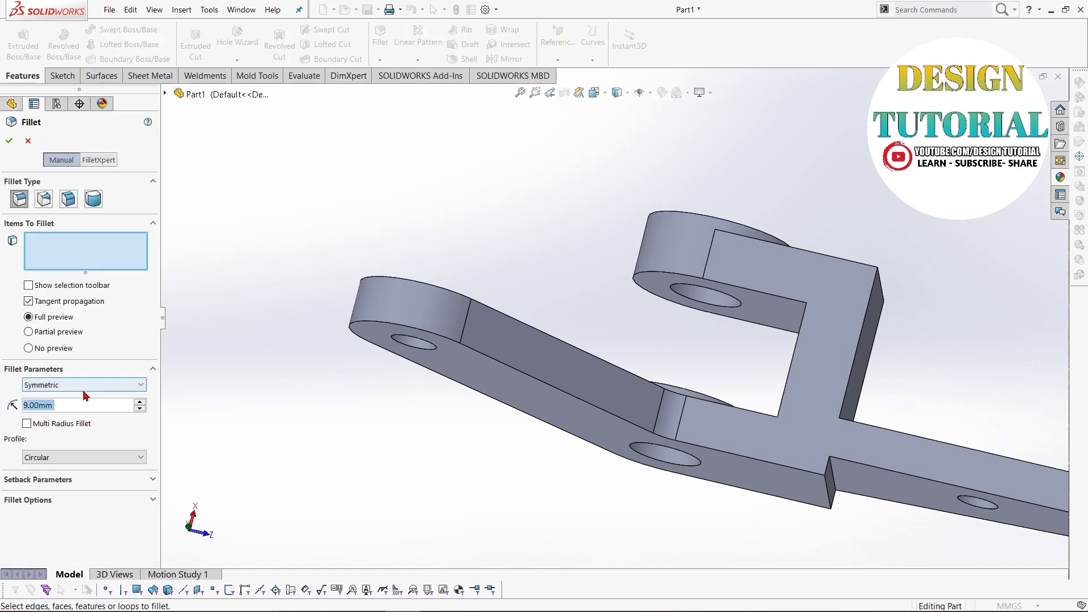
click(74, 400)
key(BackSpace)
key(BackSpace)
key(BackSpace)
key(BackSpace)
key(BackSpace)
key(BackSpace)
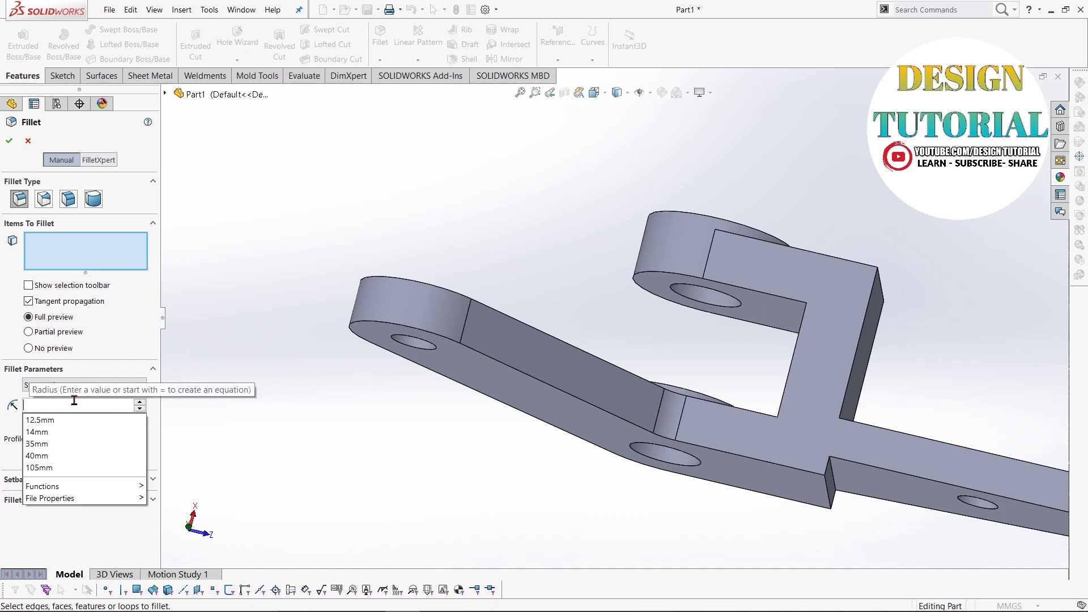
text(5)
key(Return)
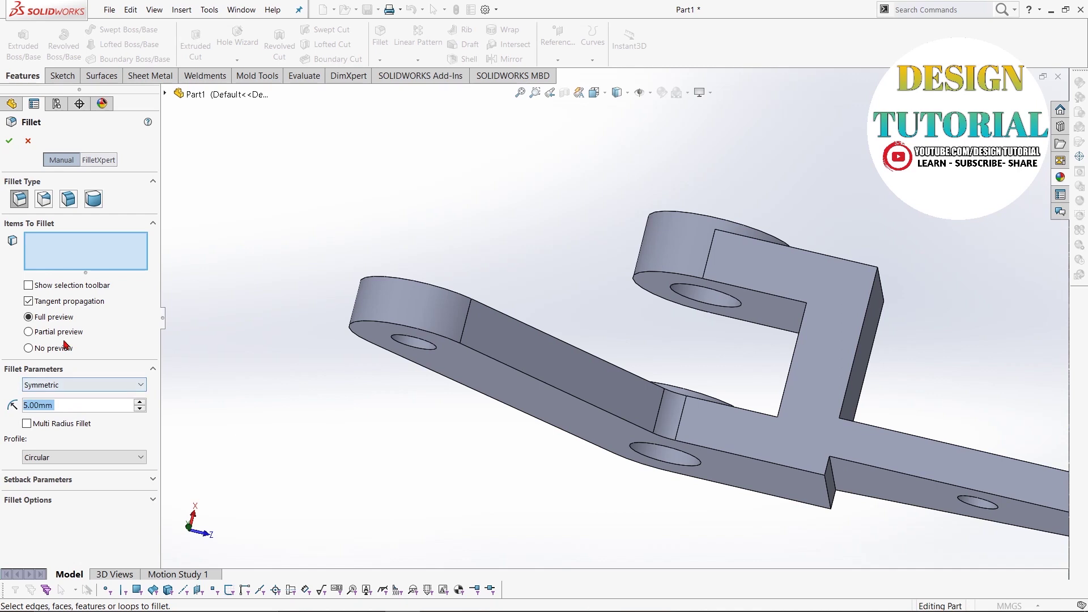
click(835, 483)
middle_drag(911, 391, 852, 451)
click(850, 449)
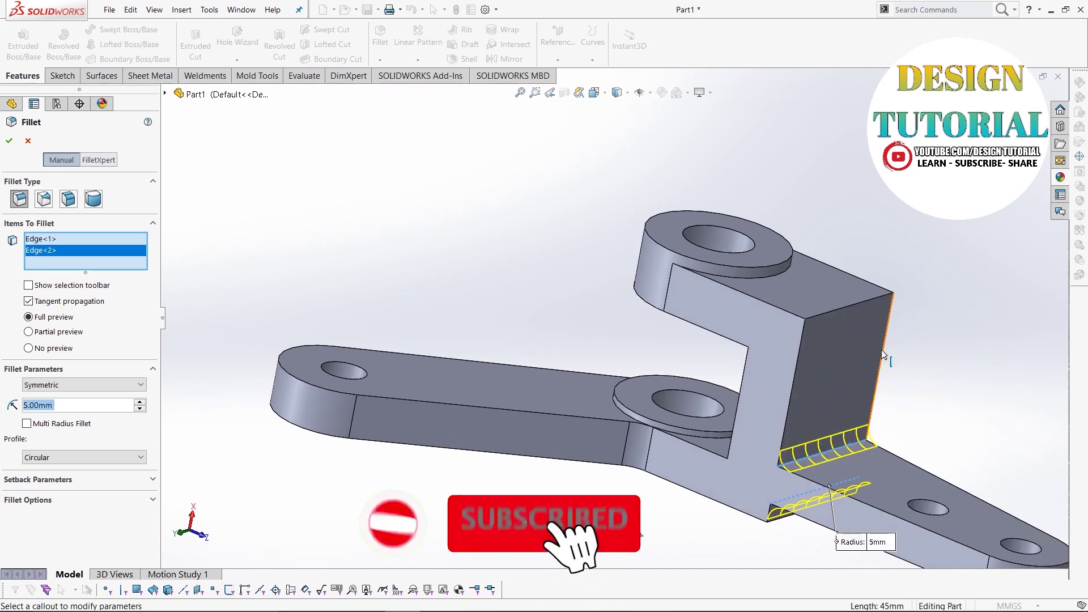
click(866, 306)
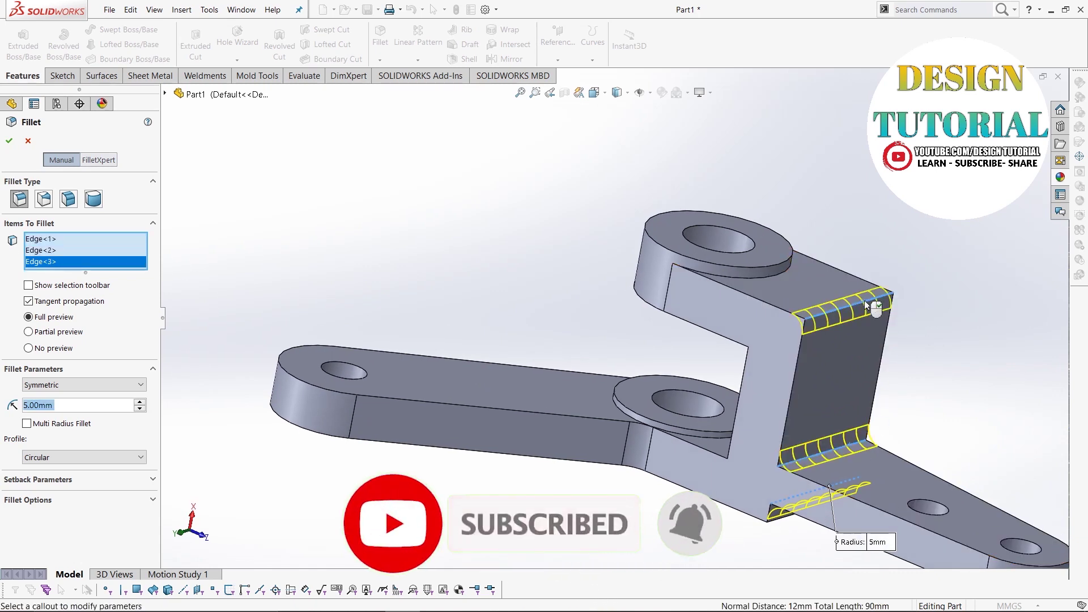
click(9, 141)
Fillet the fork's inner corner edge between the upright and the plate opposite the link with a 4 mm radius.
middle_drag(445, 235, 492, 188)
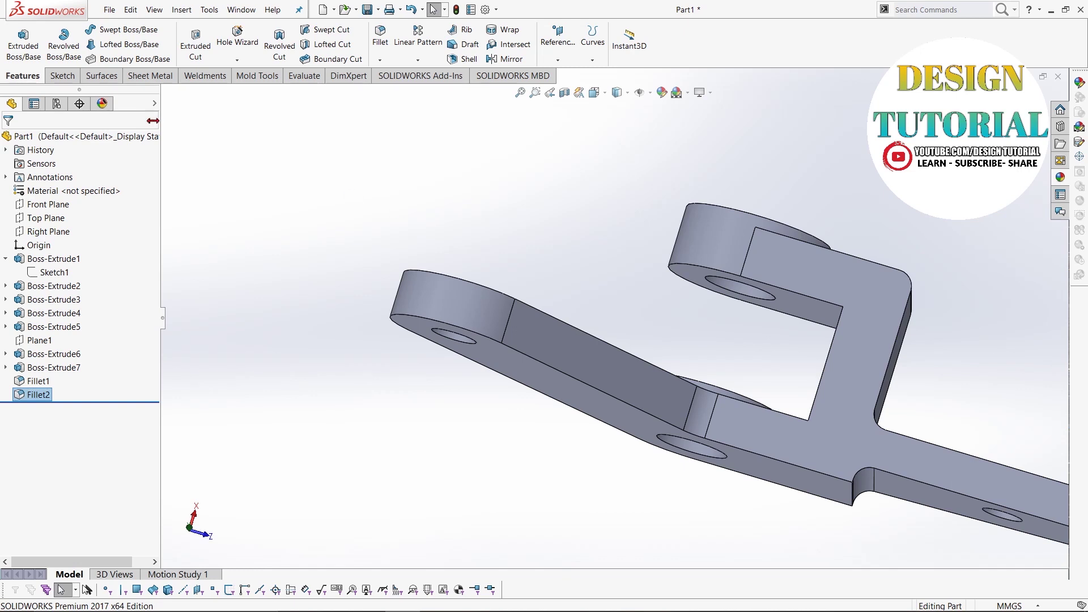
click(380, 34)
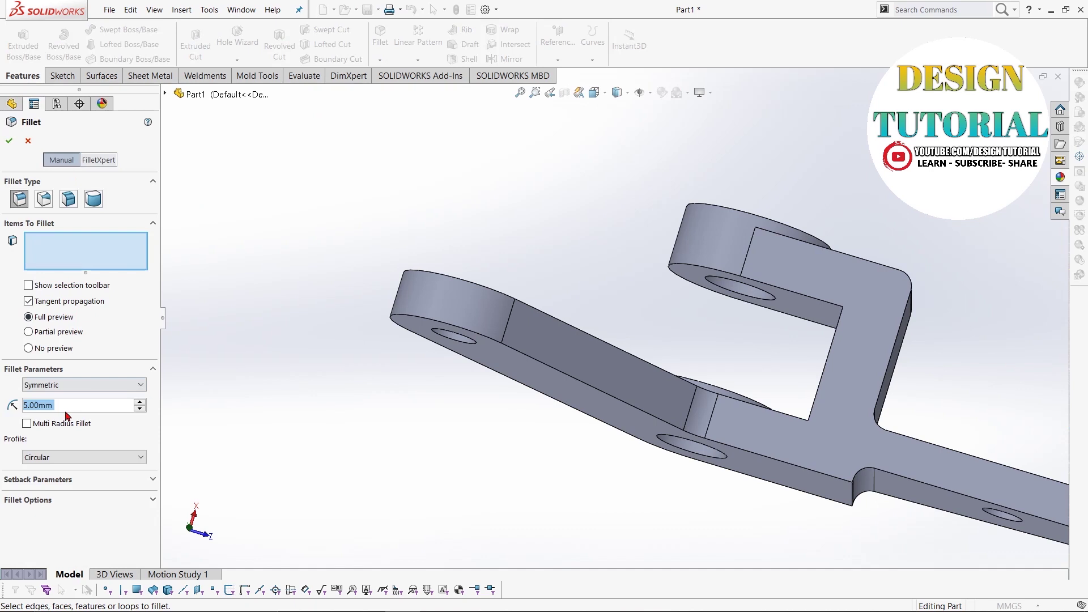
click(80, 404)
key(BackSpace)
key(BackSpace)
key(BackSpace)
key(BackSpace)
key(BackSpace)
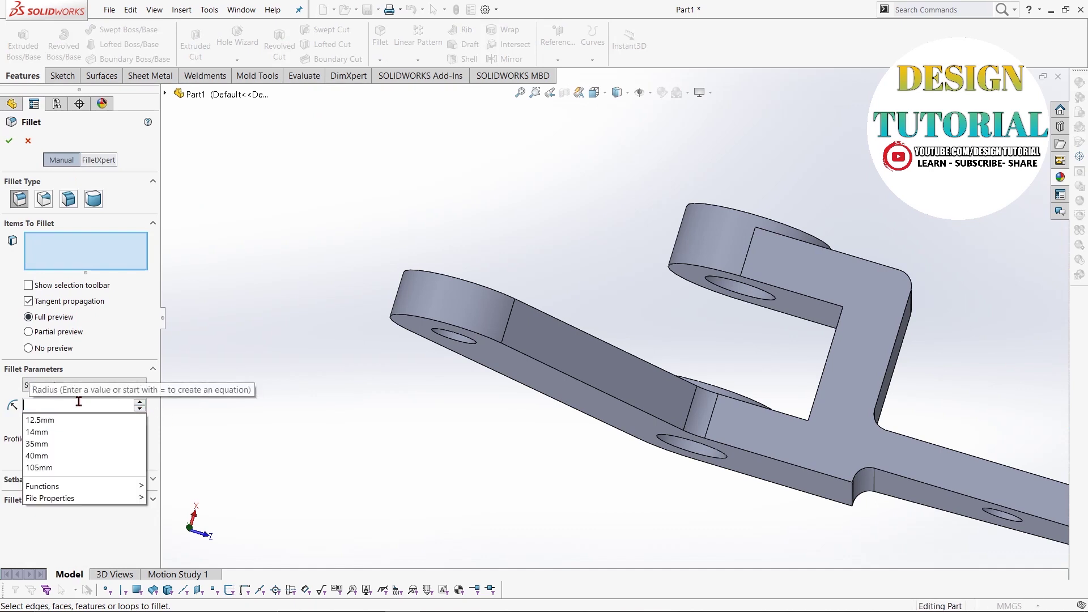
text(4)
key(Return)
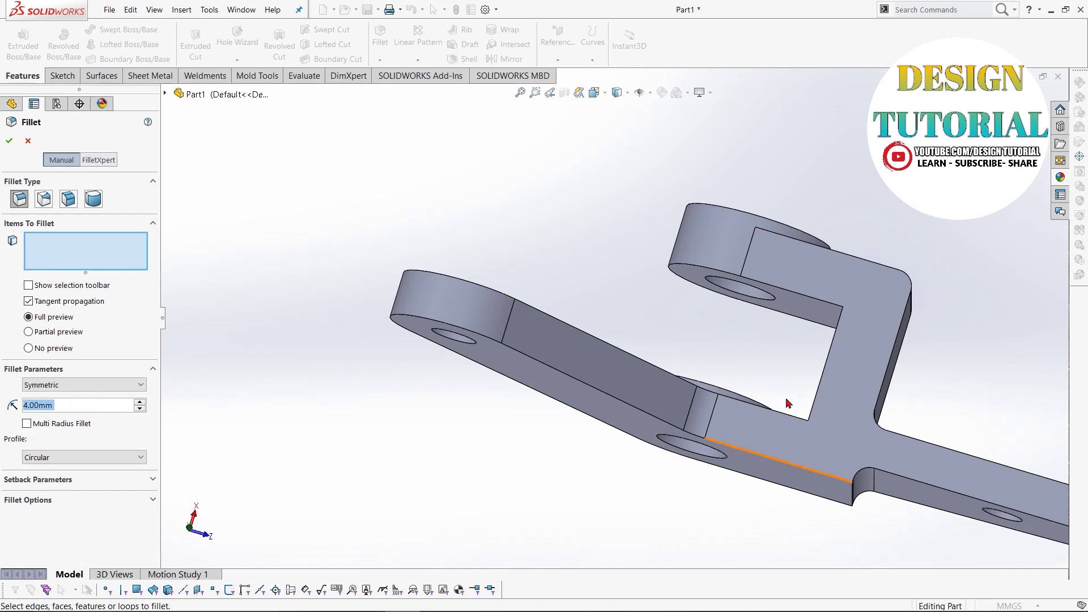
scroll(784, 352, down, 1)
middle_drag(818, 311, 895, 331)
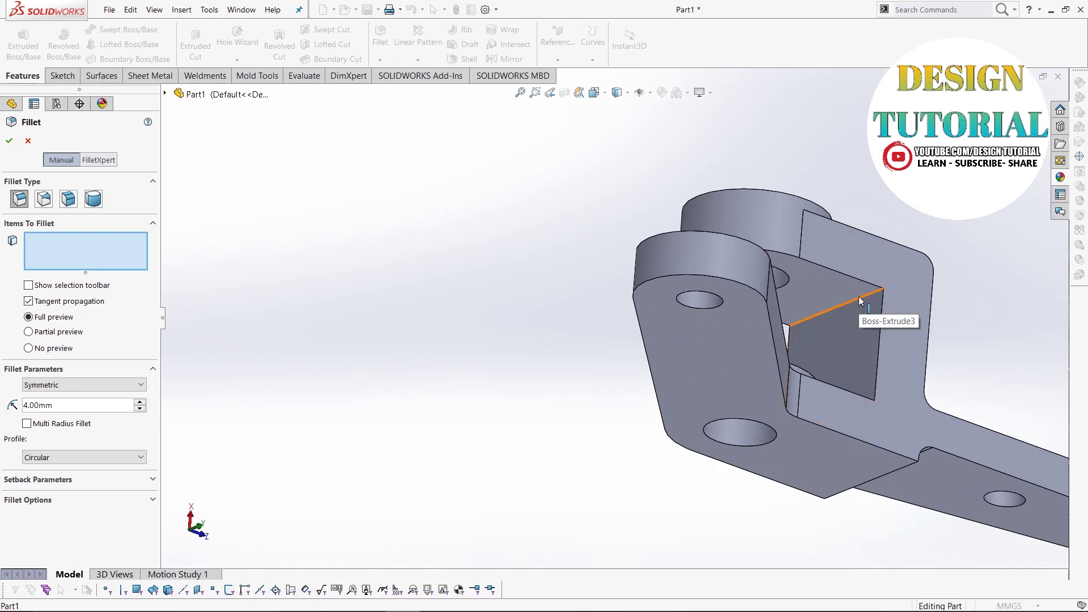
click(860, 302)
click(9, 140)
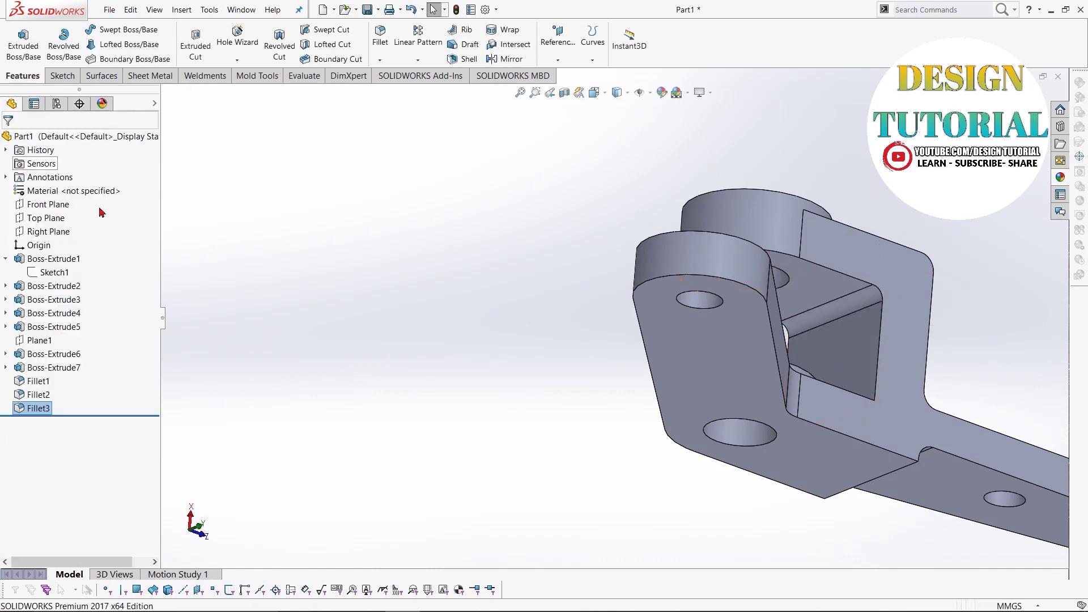
Fillet the circular edge where the raised ring meets the fork's outer plate, opposite the link, with a 3 mm radius.
click(380, 35)
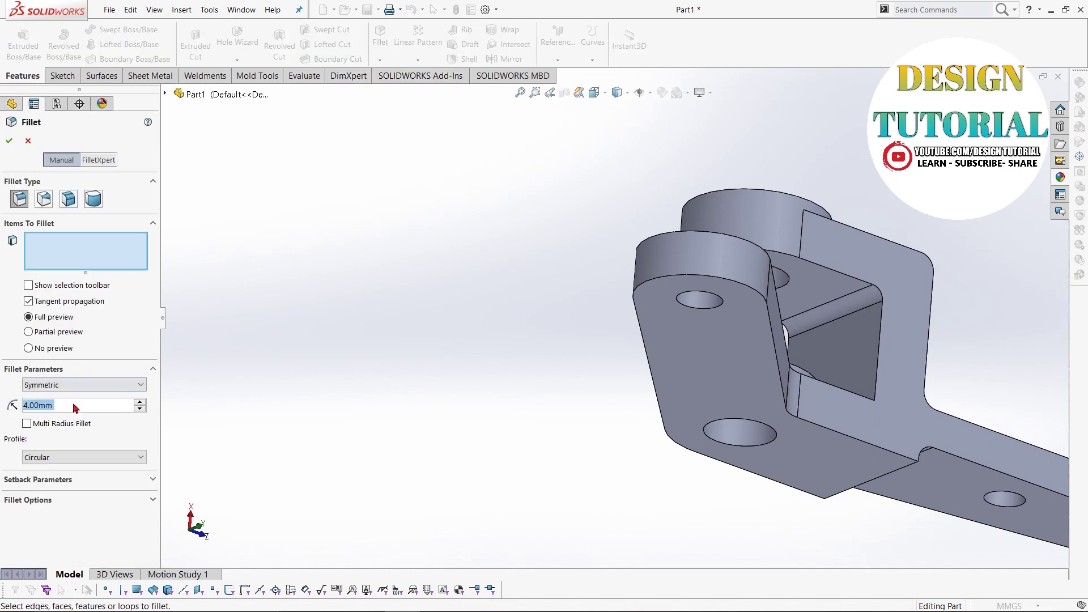
text(3)
key(Return)
middle_drag(904, 458, 818, 455)
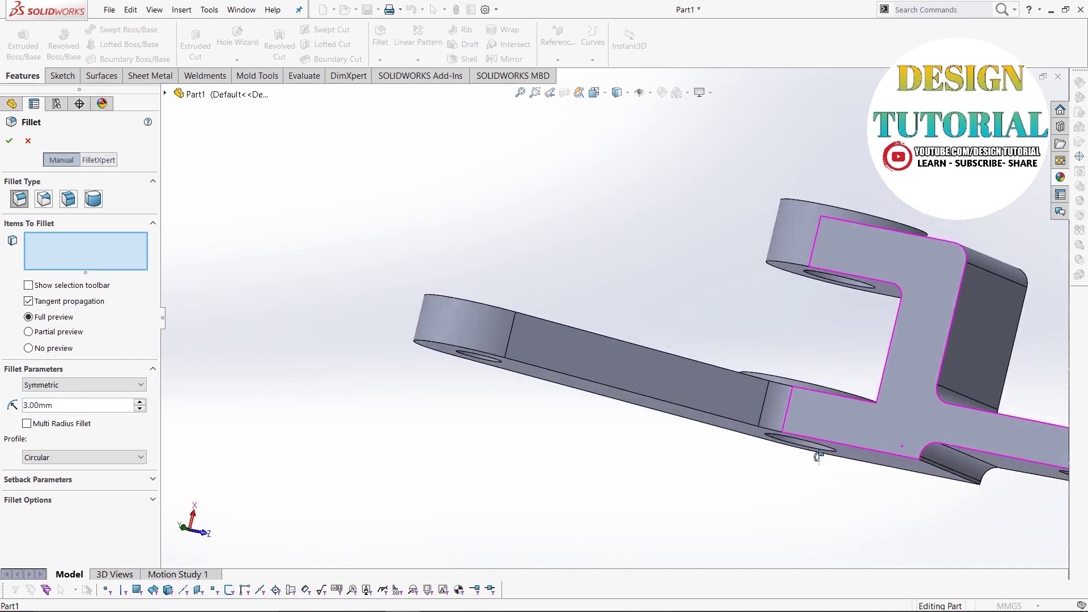
scroll(819, 458, up, 4)
middle_drag(848, 386, 638, 243)
click(625, 229)
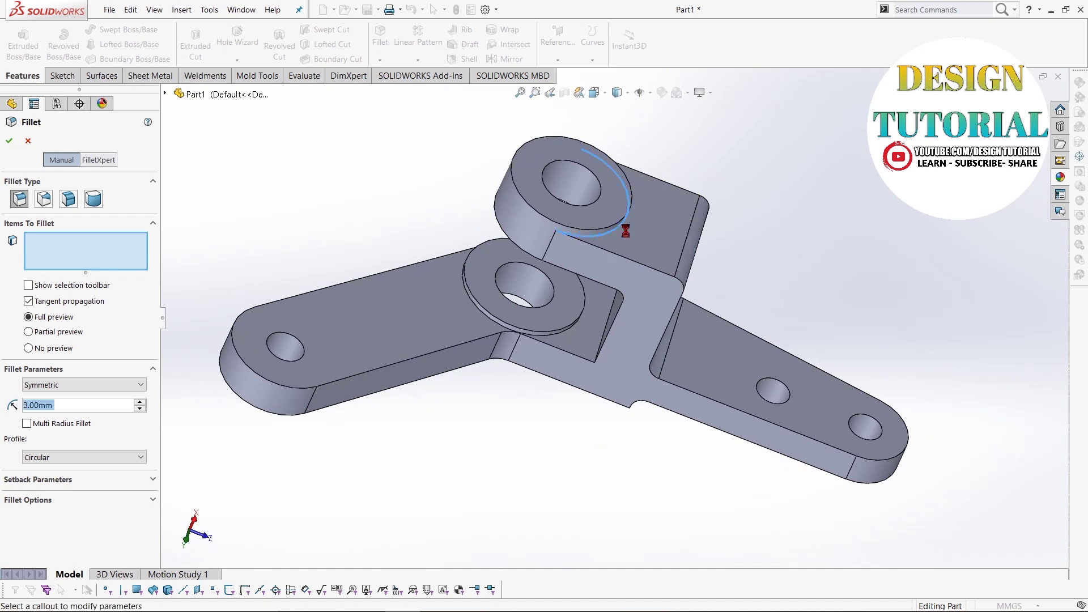
click(9, 143)
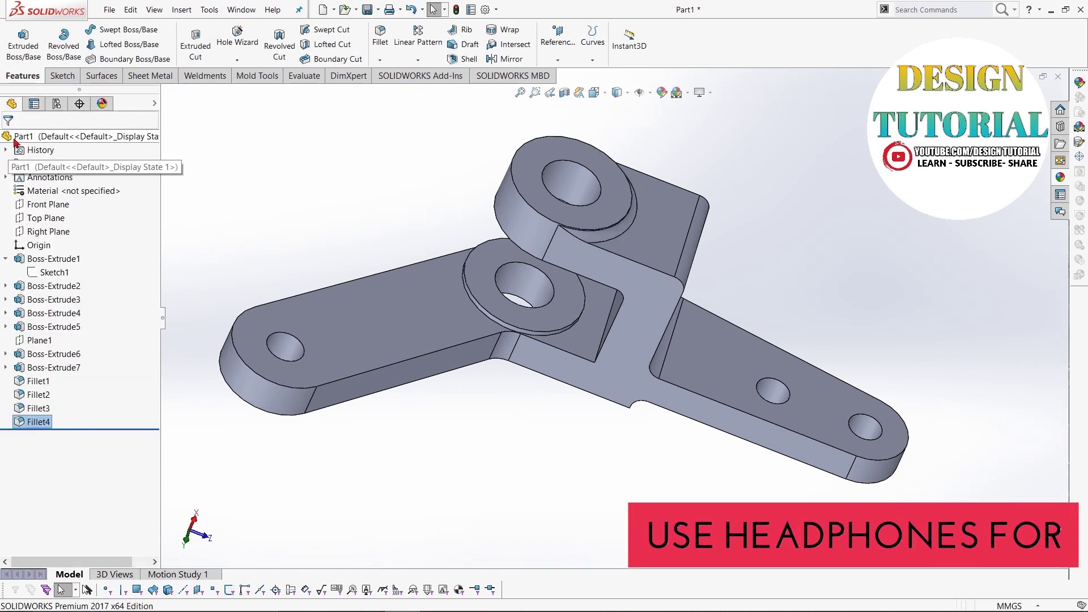
Compare the finished model from several angles with the reference drawing IMG_20200528_223639.jpg in Photos, placing its window beside the part.
middle_drag(579, 502, 646, 362)
scroll(638, 340, up, 5)
middle_drag(671, 294, 673, 262)
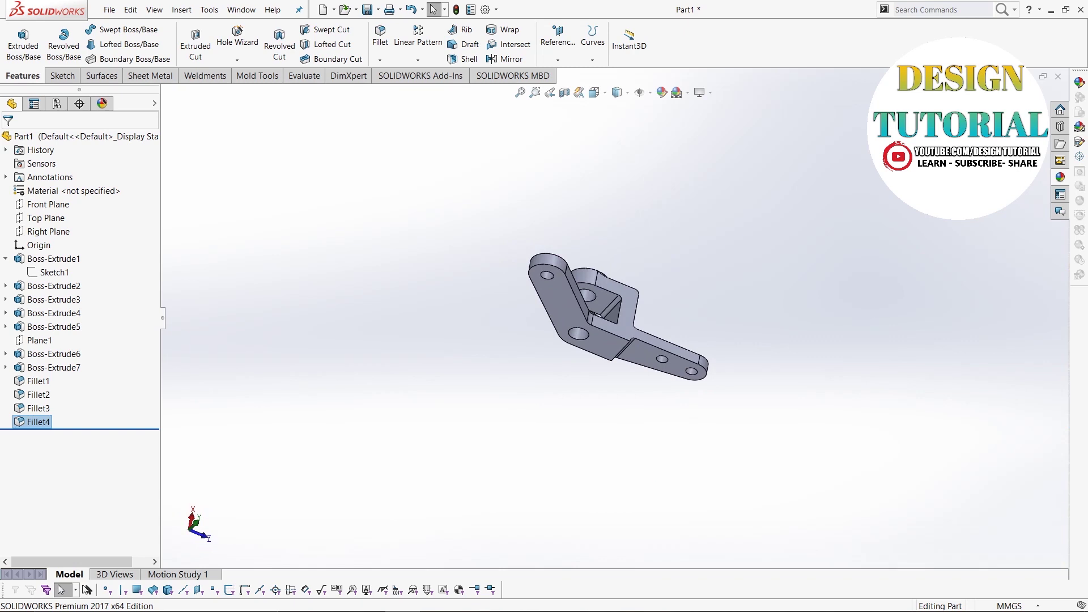
click(362, 599)
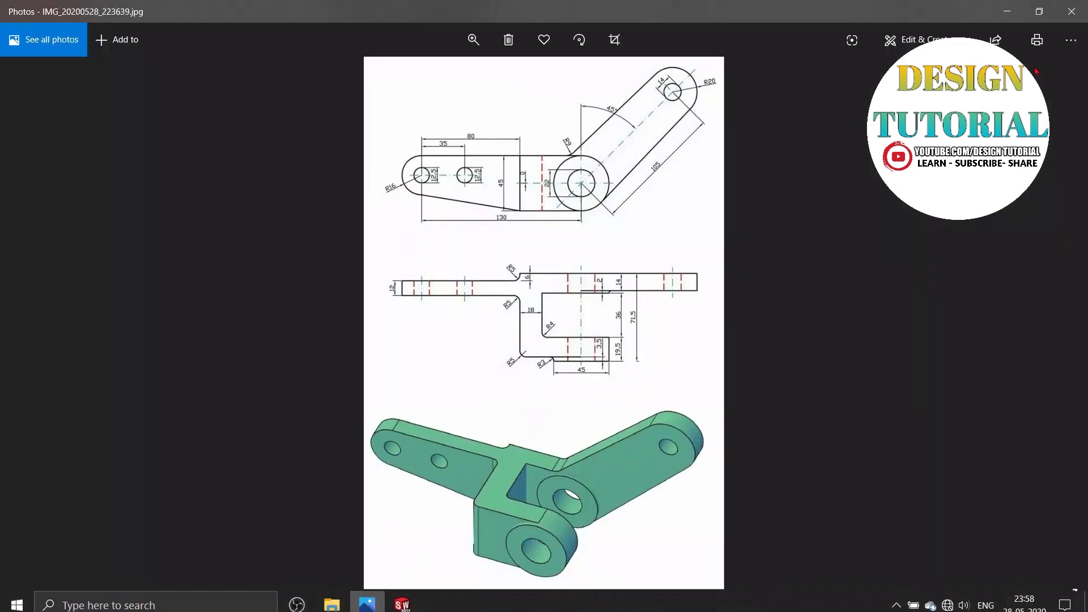
click(1049, 9)
drag(561, 87, 218, 86)
middle_drag(573, 404, 576, 306)
mouse_move(323, 583)
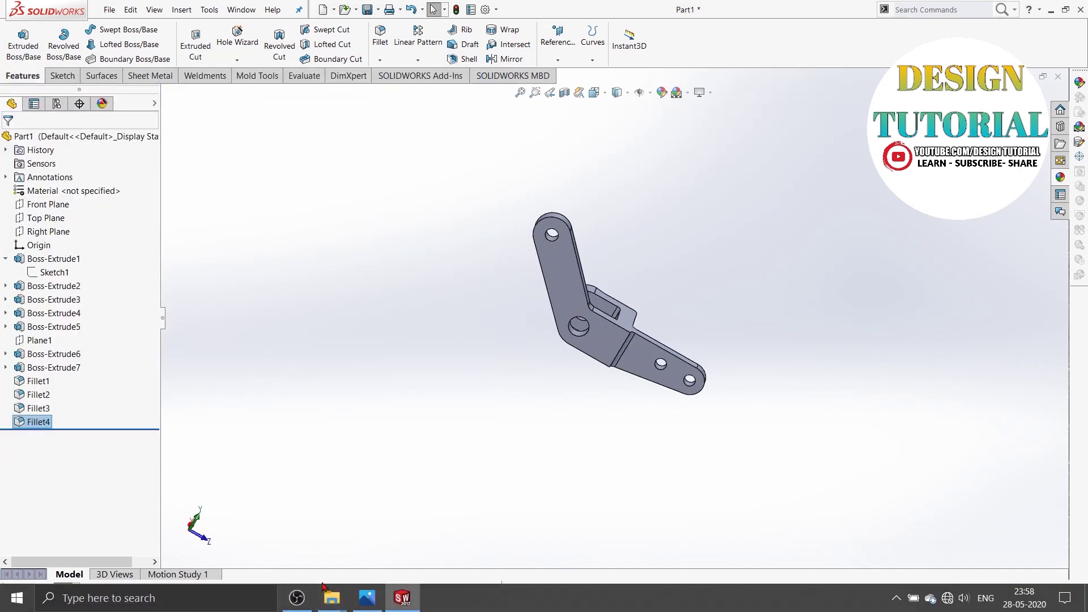
click(367, 598)
mouse_move(281, 90)
mouse_down()
mouse_move(313, 59)
mouse_move(301, 72)
mouse_up()
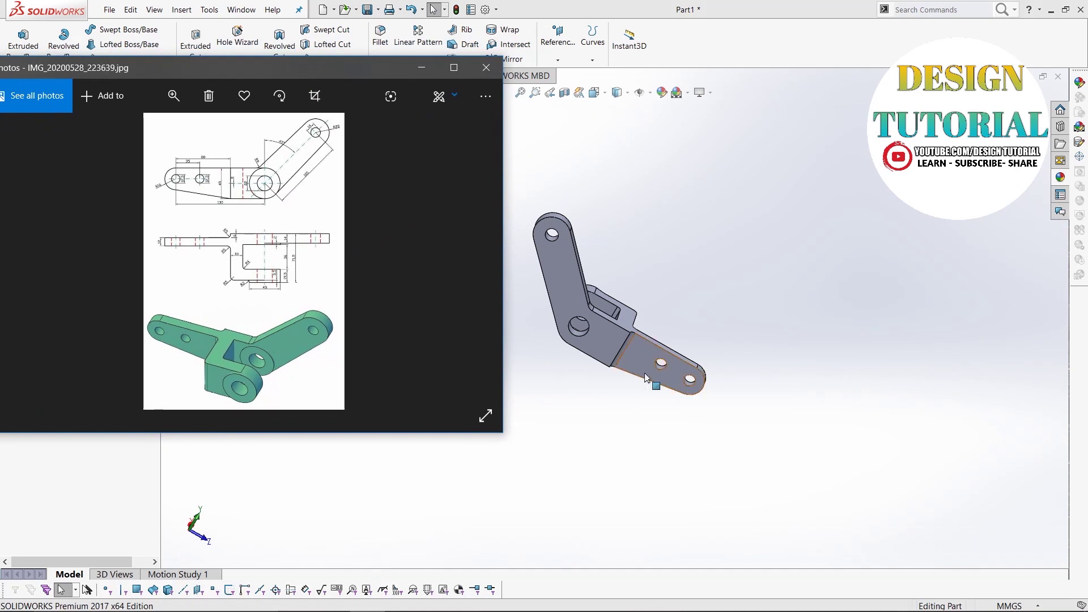
middle_drag(752, 326, 591, 471)
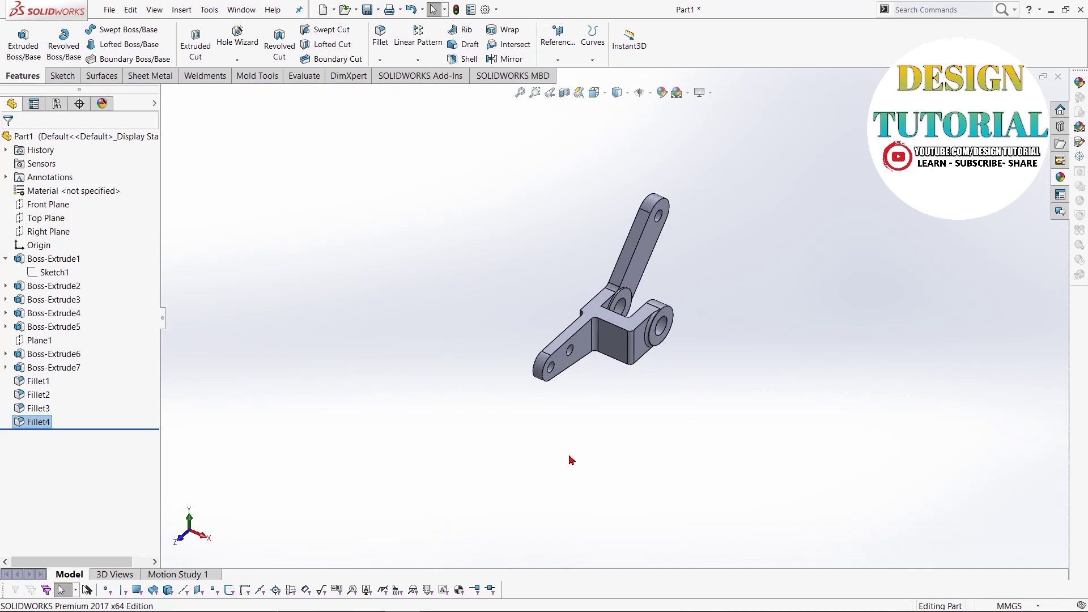